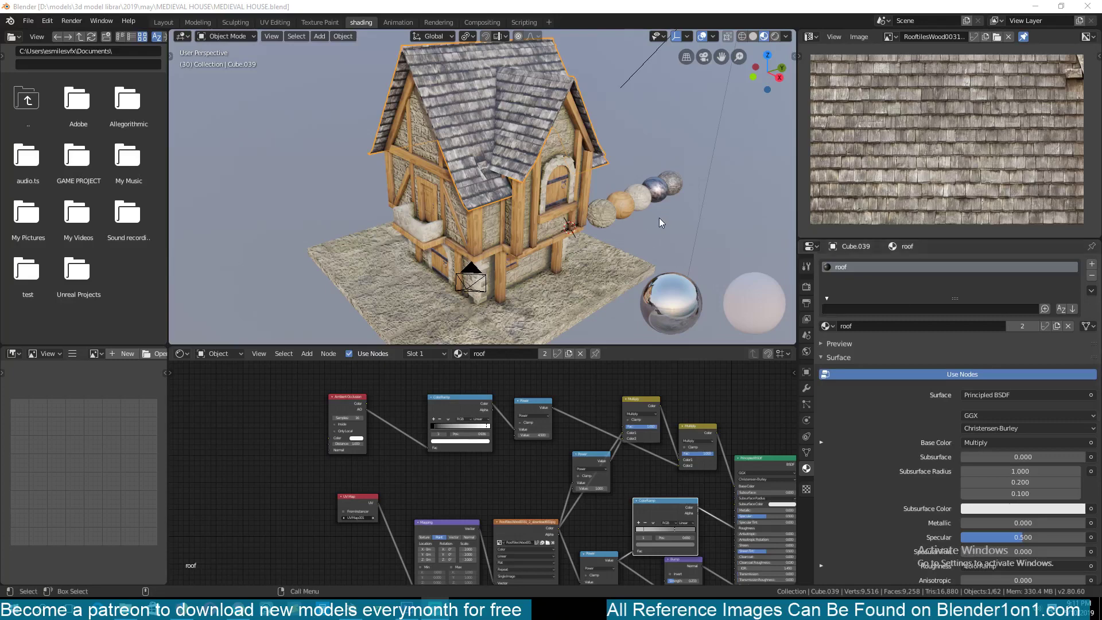
- Examine the stone sample sphere and the gabled facade's upper and lower window shutters with their assigned materials
{"action": "left_click", "coordinate": [650, 194]}
{"action": "middle_click_drag", "start_coordinate": [651, 216], "coordinate": [270, 225]}
{"action": "middle_click_drag", "start_coordinate": [460, 208], "coordinate": [423, 175]}
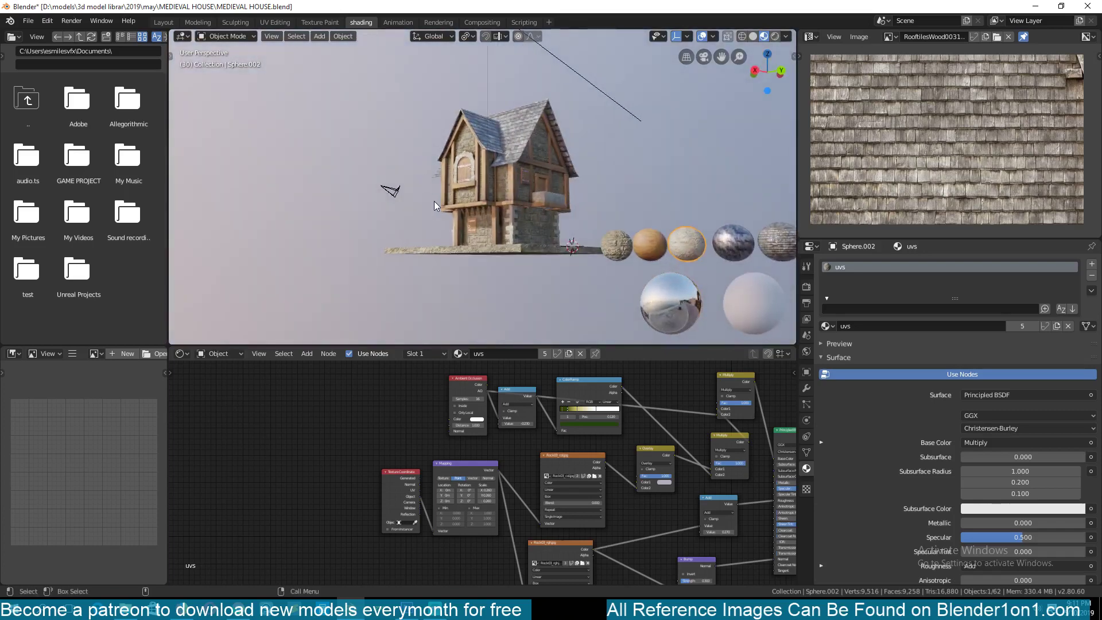
{"action": "left_click", "coordinate": [477, 188]}
{"action": "scroll", "coordinate": [507, 208], "scroll_direction": "up", "scroll_amount": 6}
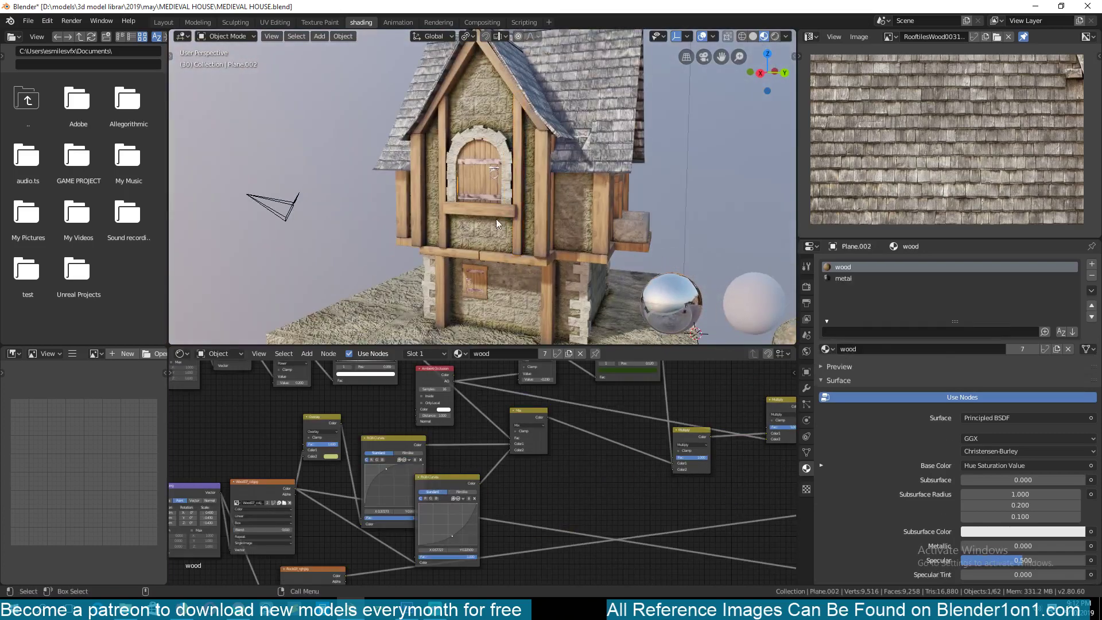
{"action": "left_click", "coordinate": [480, 290]}
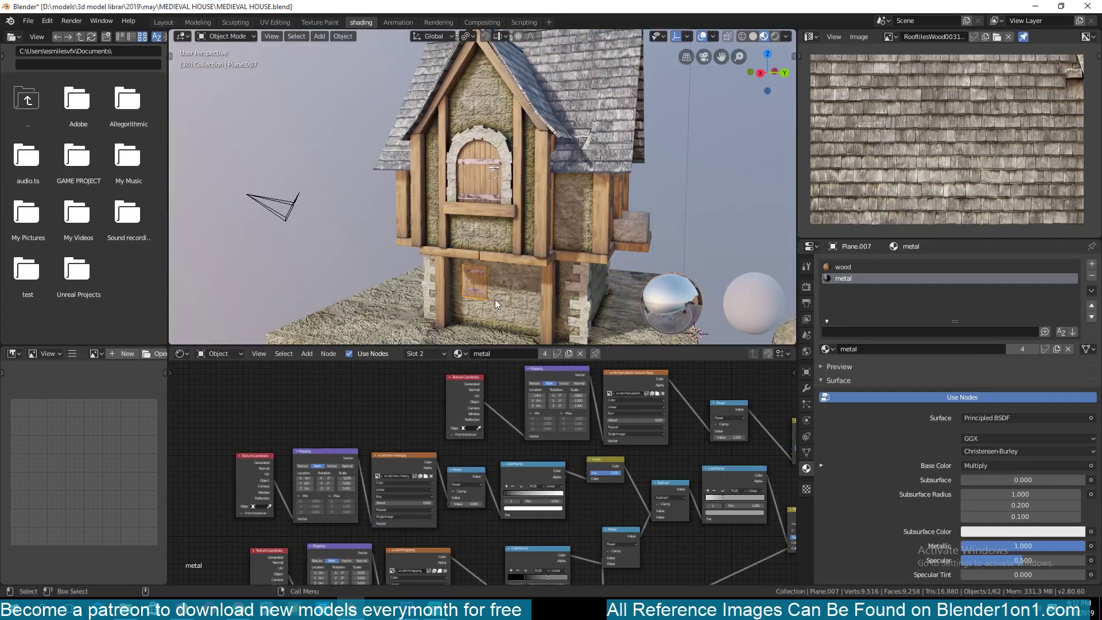
{"action": "middle_click_drag", "start_coordinate": [495, 298], "coordinate": [542, 269]}
- Inspect the arched stone doorway, its wooden door and other house parts as separate movable objects
{"action": "left_click", "coordinate": [474, 293]}
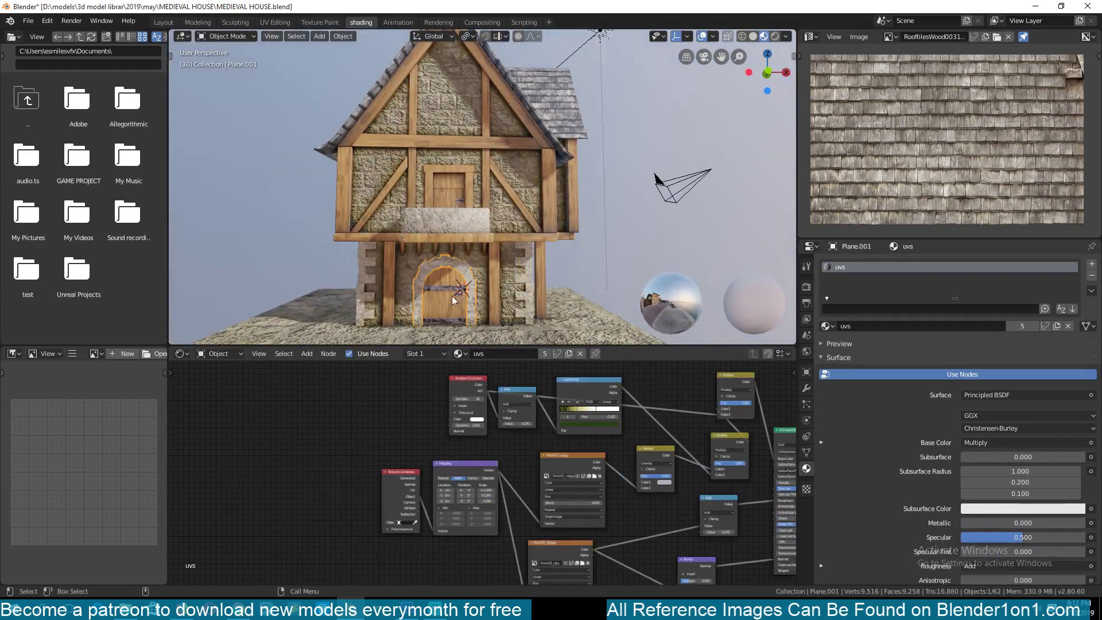
{"action": "left_click", "coordinate": [438, 309], "text": "shift"}
{"action": "key", "text": "g"}
{"action": "right_click", "coordinate": [600, 250]}
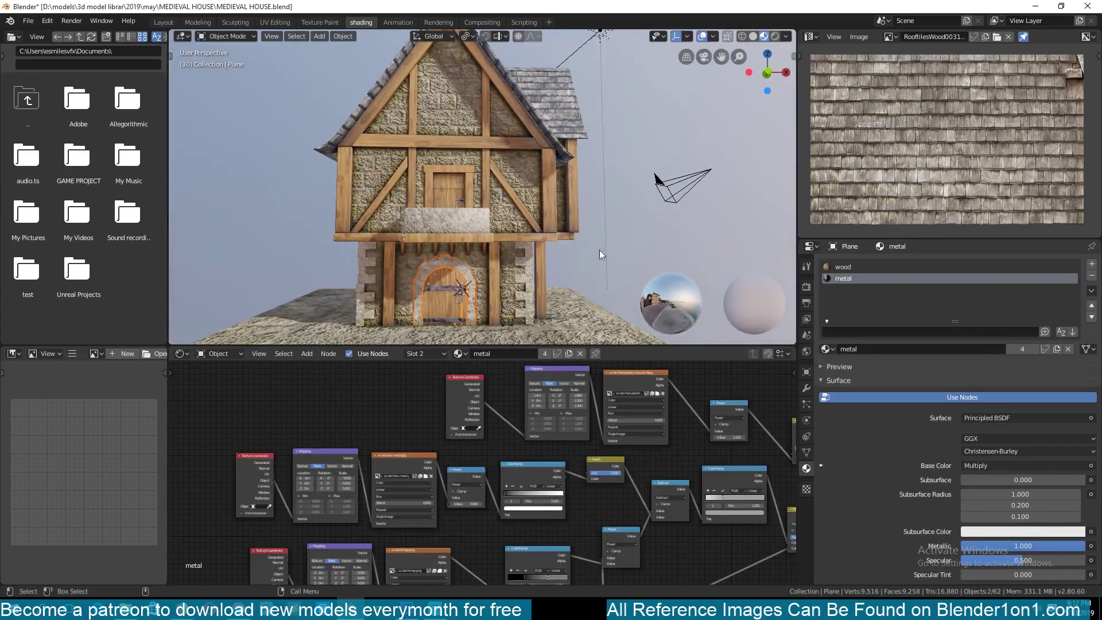
{"action": "middle_click_drag", "start_coordinate": [599, 250], "coordinate": [478, 99]}
{"action": "left_click", "coordinate": [491, 239]}
{"action": "key", "text": "g"}
{"action": "right_click", "coordinate": [539, 225]}
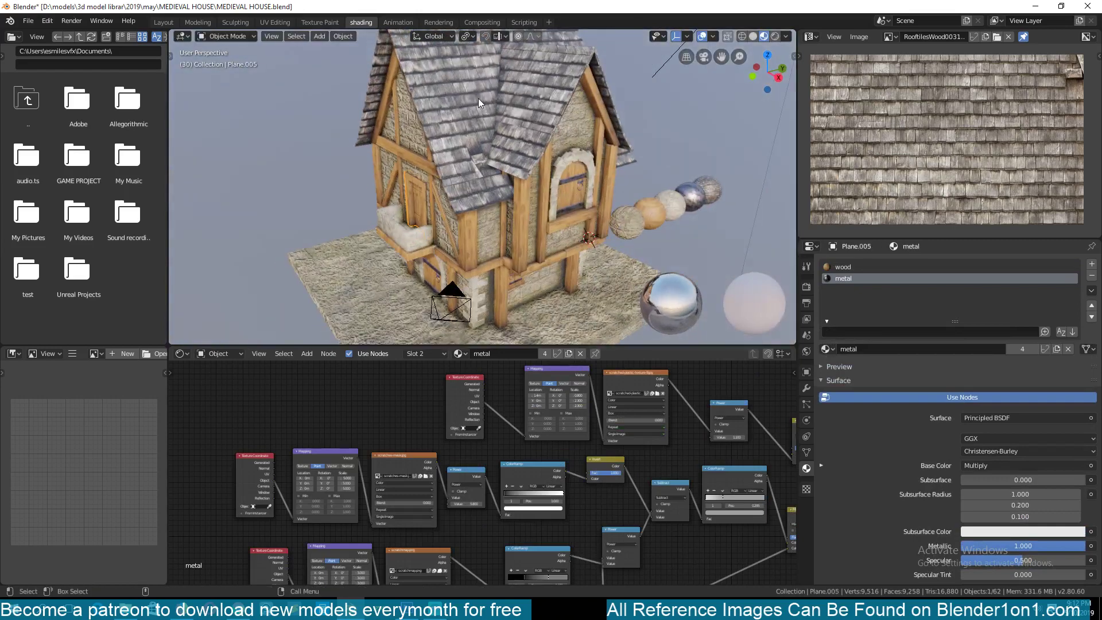
{"action": "left_click", "coordinate": [468, 213]}
{"action": "mouse_move", "coordinate": [531, 152]}
{"action": "middle_mouse_down"}
{"action": "mouse_move", "coordinate": [497, 161]}
{"action": "mouse_move", "coordinate": [531, 172]}
{"action": "middle_mouse_up"}
{"action": "left_click", "coordinate": [531, 171]}
- Select the whole house with its ground slab and duplicate it along the Y axis so the copy overlaps the original
{"action": "middle_click_drag", "start_coordinate": [393, 95], "coordinate": [363, 91]}
{"action": "left_click_drag", "start_coordinate": [363, 91], "coordinate": [569, 190]}
{"action": "middle_click_drag", "start_coordinate": [570, 190], "coordinate": [540, 165]}
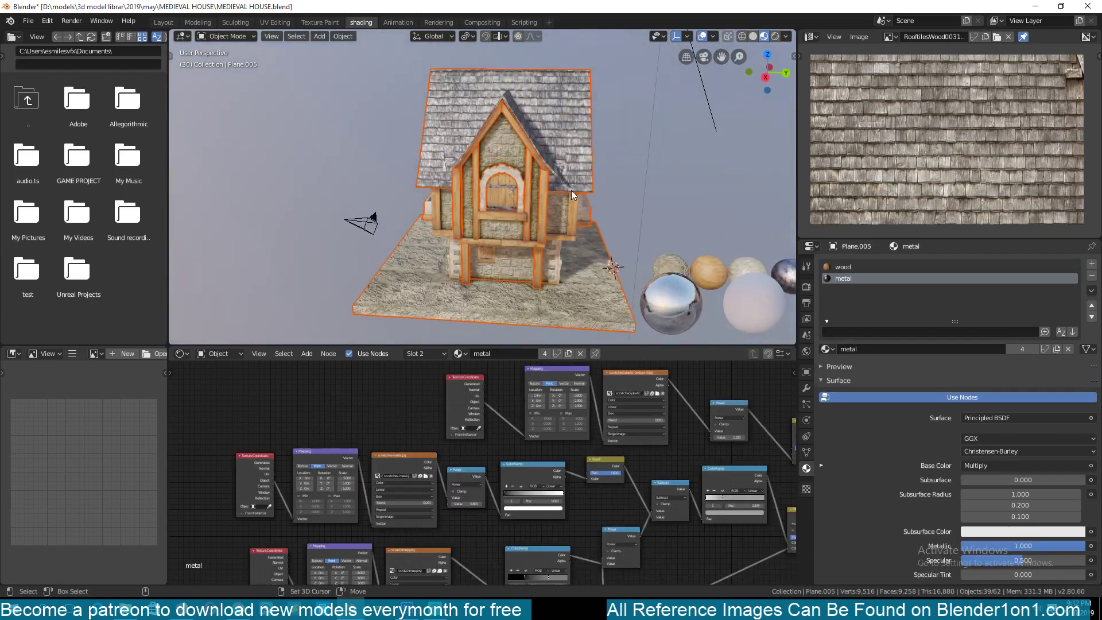
{"action": "key", "text": "shift+d"}
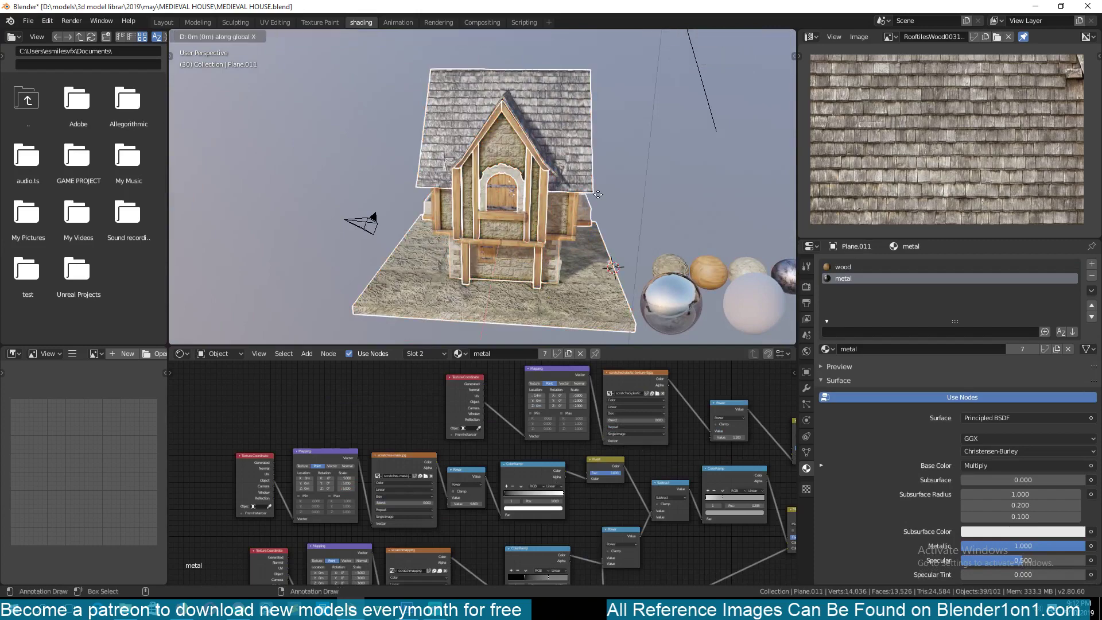
{"action": "key", "text": "x"}
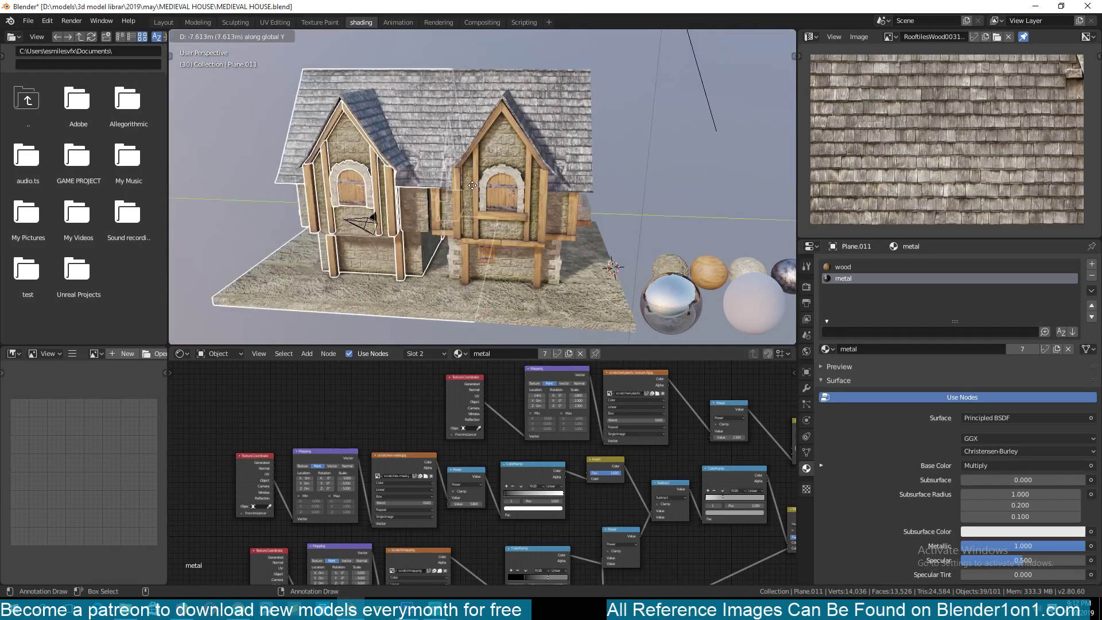
{"action": "left_click", "coordinate": [509, 185]}
{"action": "mouse_move", "coordinate": [510, 185]}
{"action": "middle_mouse_down"}
{"action": "mouse_move", "coordinate": [636, 156]}
{"action": "mouse_move", "coordinate": [721, 162]}
{"action": "mouse_move", "coordinate": [739, 179]}
{"action": "mouse_move", "coordinate": [582, 205]}
{"action": "mouse_move", "coordinate": [478, 187]}
{"action": "mouse_move", "coordinate": [518, 184]}
{"action": "middle_mouse_up"}
- Delete the duplicated house
{"action": "key", "text": "x"}
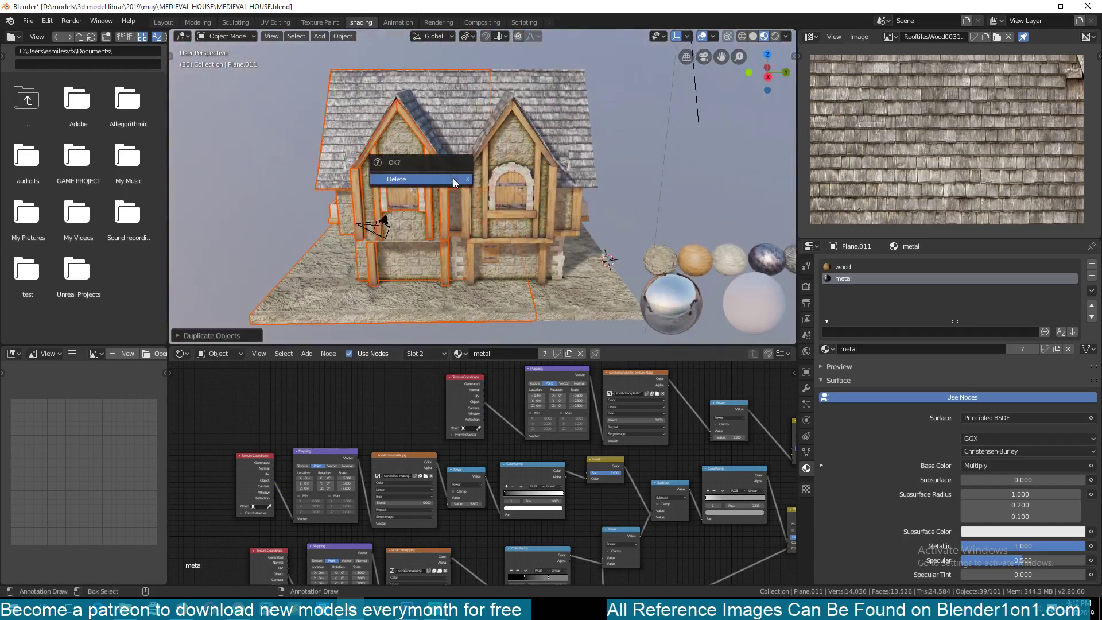
{"action": "left_click", "coordinate": [453, 178]}
{"action": "middle_click_drag", "start_coordinate": [454, 179], "coordinate": [429, 192]}
- Save the medieval house file under its existing name
{"action": "key", "text": "ctrl+s"}
{"action": "scroll", "coordinate": [461, 253], "scroll_direction": "up", "scroll_amount": 5}
{"action": "scroll", "coordinate": [427, 192], "scroll_direction": "down", "scroll_amount": 3}
{"action": "key", "text": "ctrl+s"}
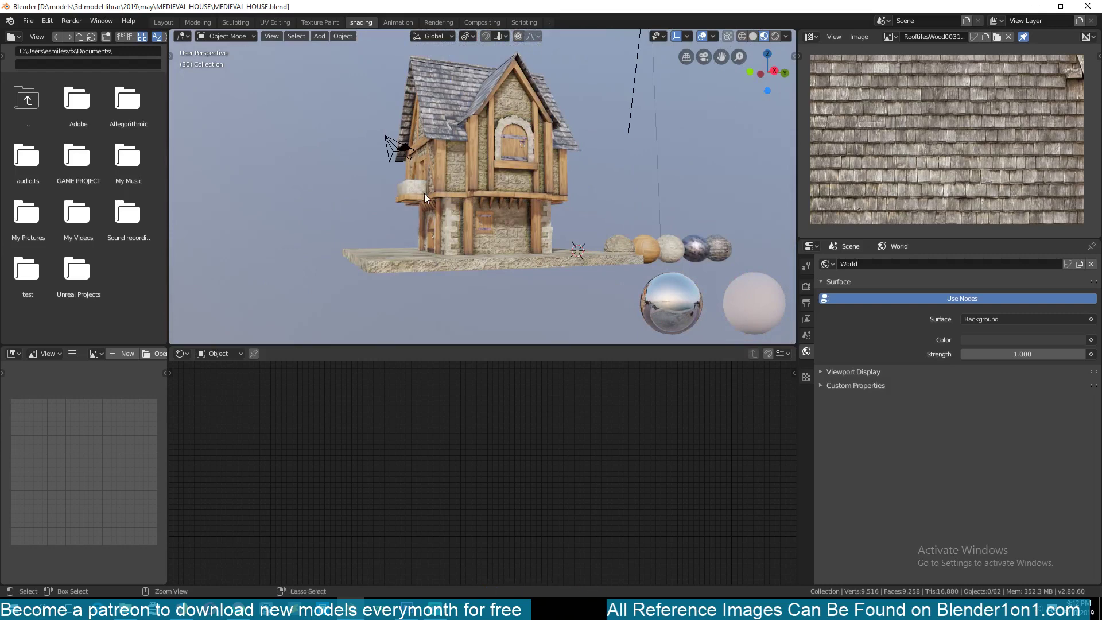
{"action": "key", "text": "ctrl+s"}
- Inspect the rocks and wood.001 materials on the first two sample spheres beside the house
{"action": "mouse_move", "coordinate": [425, 194]}
{"action": "middle_mouse_down"}
{"action": "mouse_move", "coordinate": [423, 178]}
{"action": "mouse_move", "coordinate": [411, 206]}
{"action": "mouse_move", "coordinate": [444, 216]}
{"action": "mouse_move", "coordinate": [365, 211]}
{"action": "mouse_move", "coordinate": [353, 242]}
{"action": "mouse_move", "coordinate": [430, 195]}
{"action": "middle_mouse_up"}
{"action": "scroll", "coordinate": [380, 214], "scroll_direction": "up", "scroll_amount": 4}
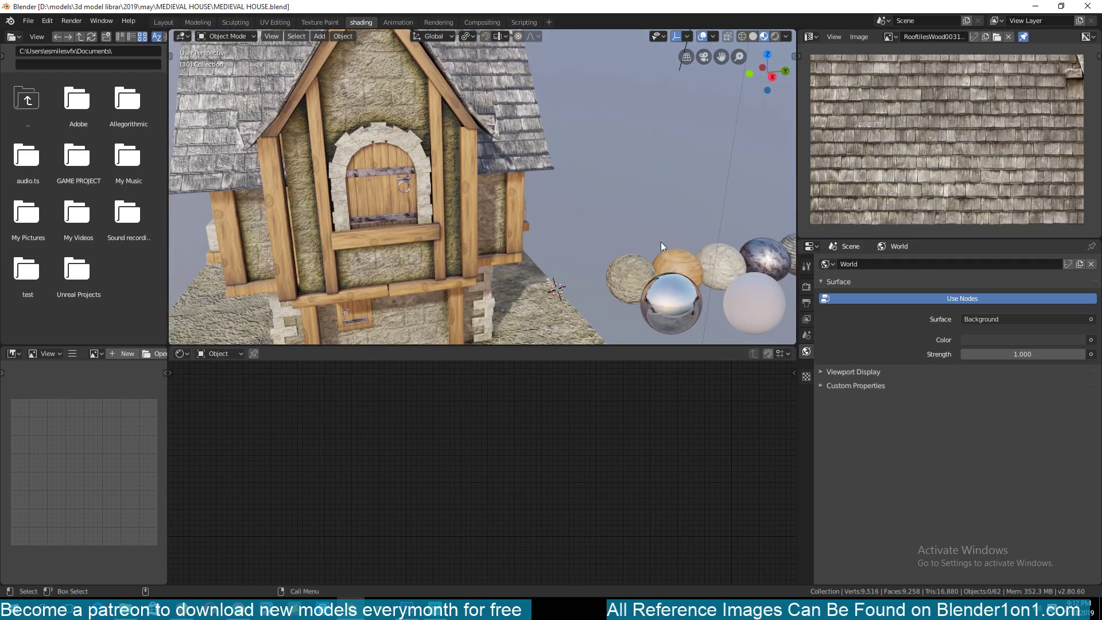
{"action": "middle_click_drag", "start_coordinate": [661, 242], "coordinate": [532, 218]}
{"action": "left_click", "coordinate": [545, 249]}
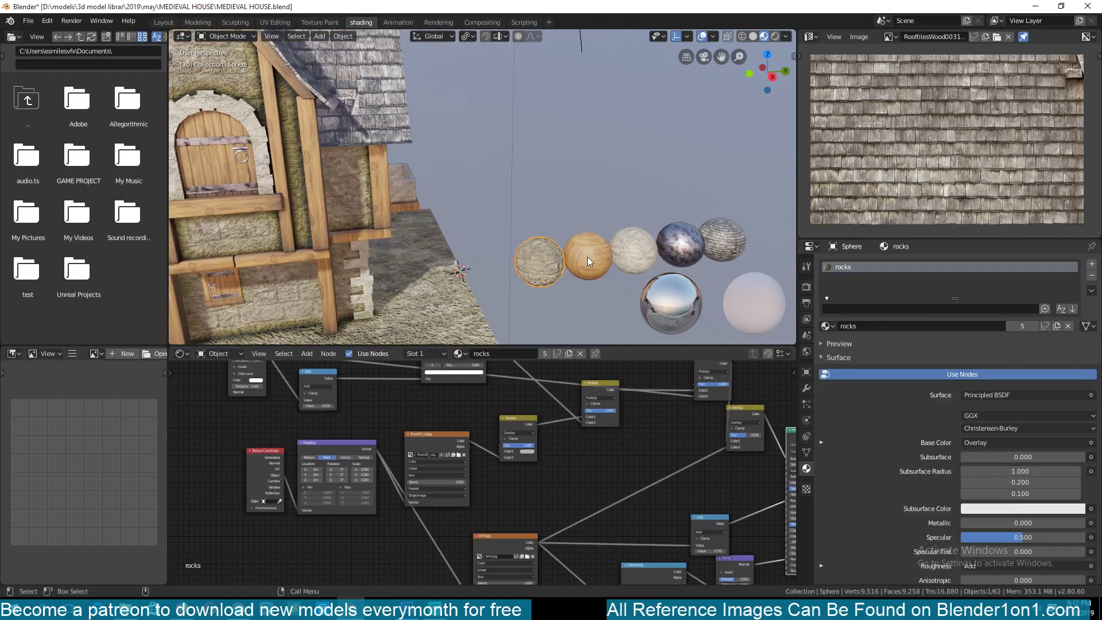
{"action": "left_click", "coordinate": [588, 256]}
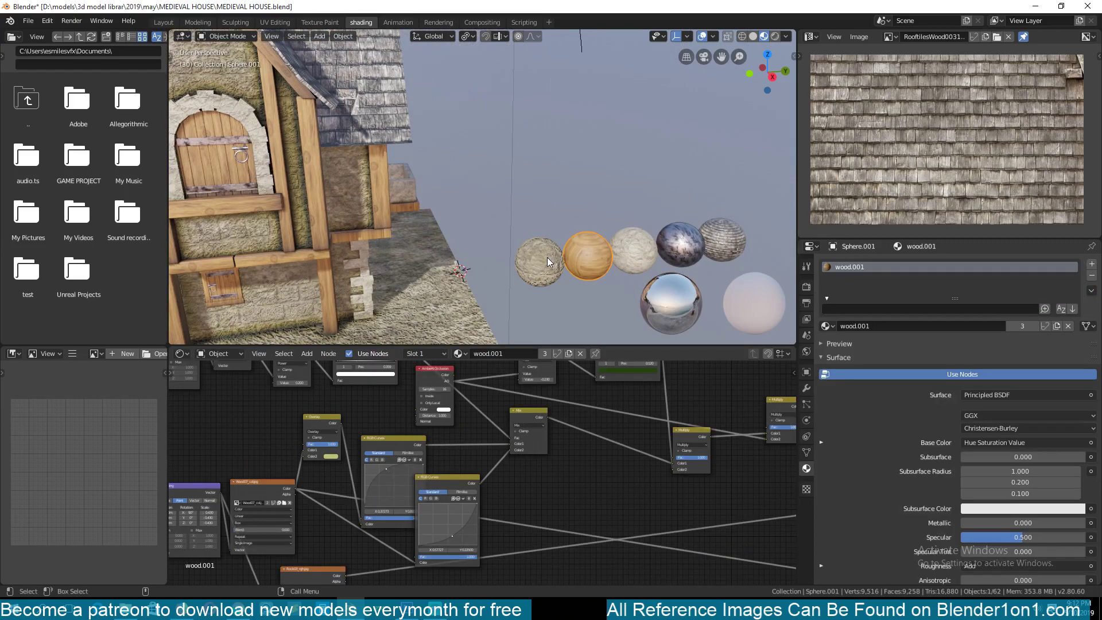
- Select all five material sample spheres together and view them beside the house
{"action": "middle_click_drag", "start_coordinate": [546, 257], "coordinate": [570, 274], "text": "shift"}
{"action": "left_click", "coordinate": [572, 275], "text": "shift"}
{"action": "left_click", "coordinate": [611, 275], "text": "shift"}
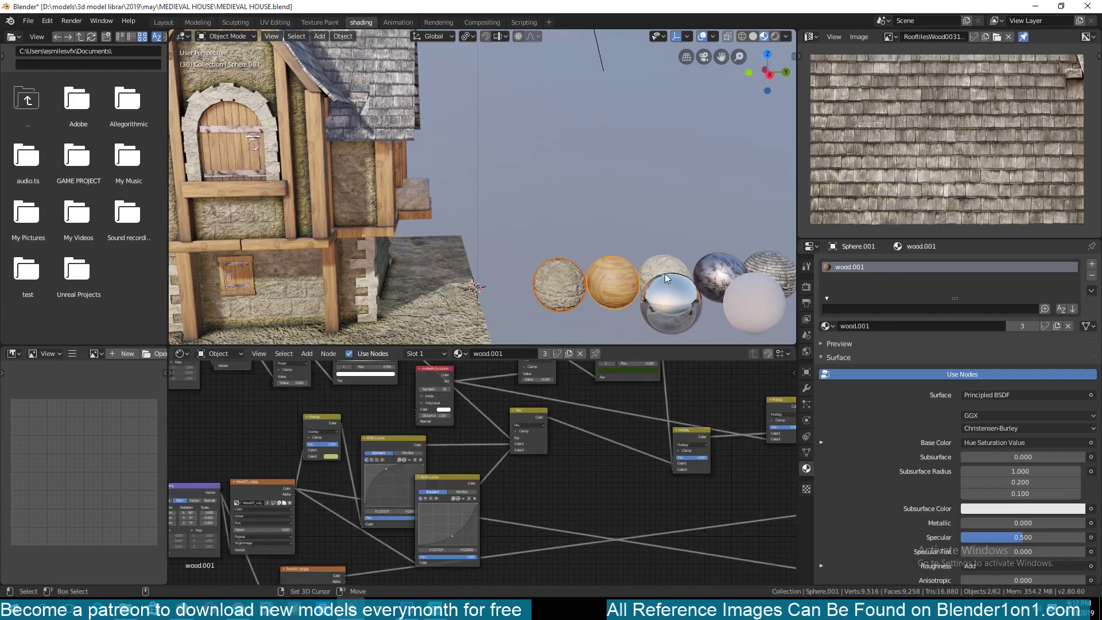
{"action": "left_click", "coordinate": [665, 273], "text": "shift"}
{"action": "left_click", "coordinate": [707, 260], "text": "shift"}
{"action": "left_click", "coordinate": [760, 259], "text": "shift"}
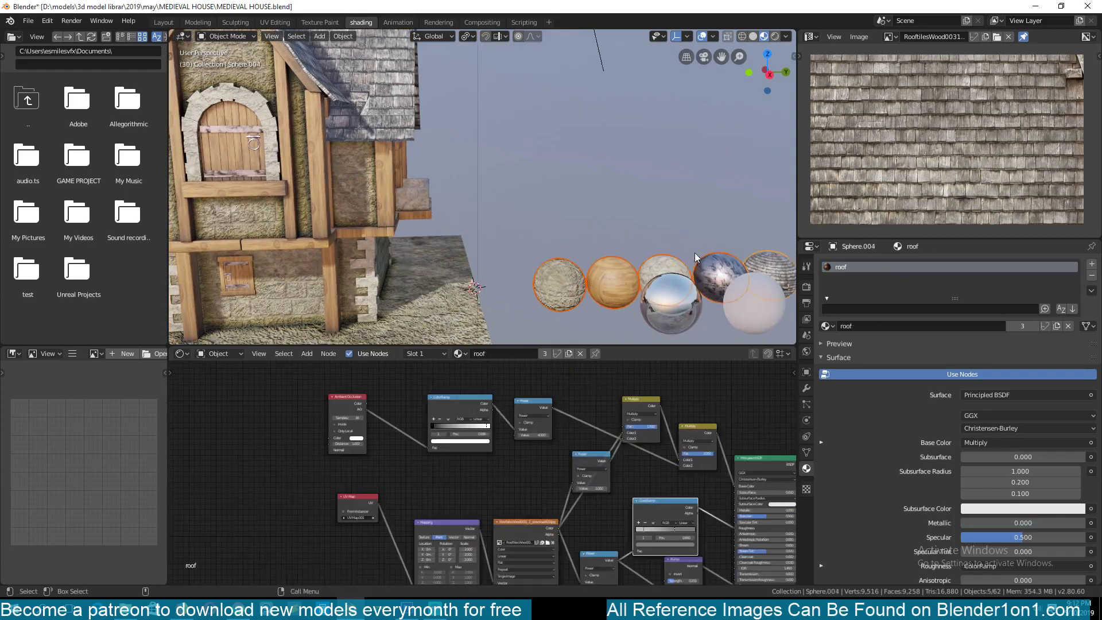
{"action": "key", "text": "KP_Decimal"}
{"action": "scroll", "coordinate": [476, 220], "scroll_direction": "down", "scroll_amount": 1}
{"action": "middle_click_drag", "start_coordinate": [455, 217], "coordinate": [550, 243], "text": "shift"}
- Compare the materials on the roof and stone walls with the rocks, wood and uvs sample spheres
{"action": "left_click", "coordinate": [452, 165]}
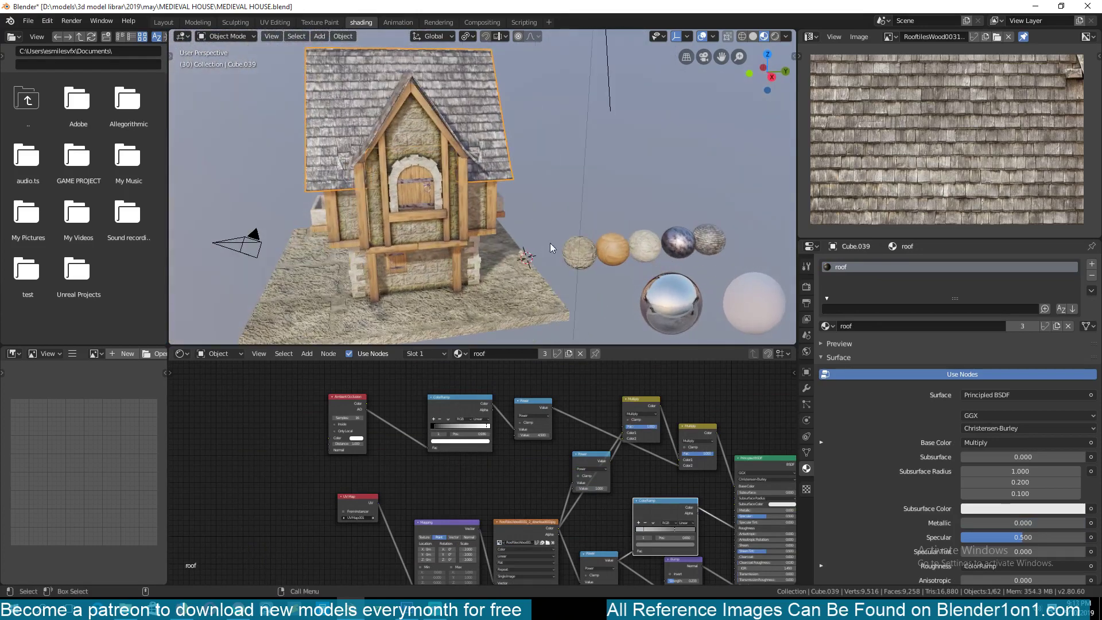
{"action": "left_click", "coordinate": [583, 256]}
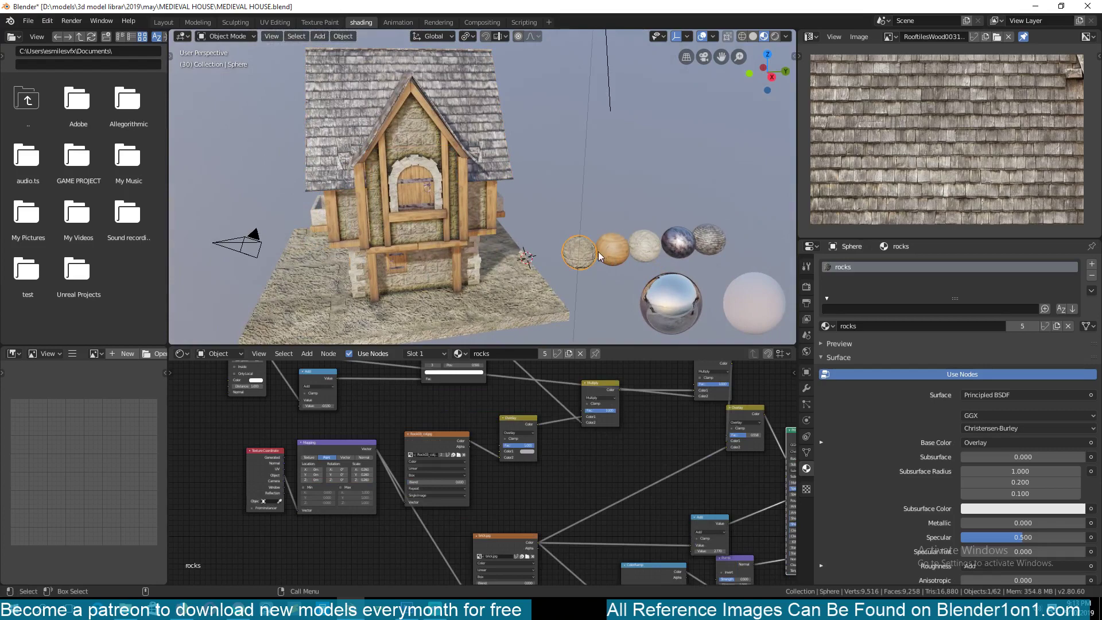
{"action": "left_click", "coordinate": [601, 253]}
{"action": "left_click", "coordinate": [424, 131]}
{"action": "middle_click_drag", "start_coordinate": [456, 316], "coordinate": [493, 260]}
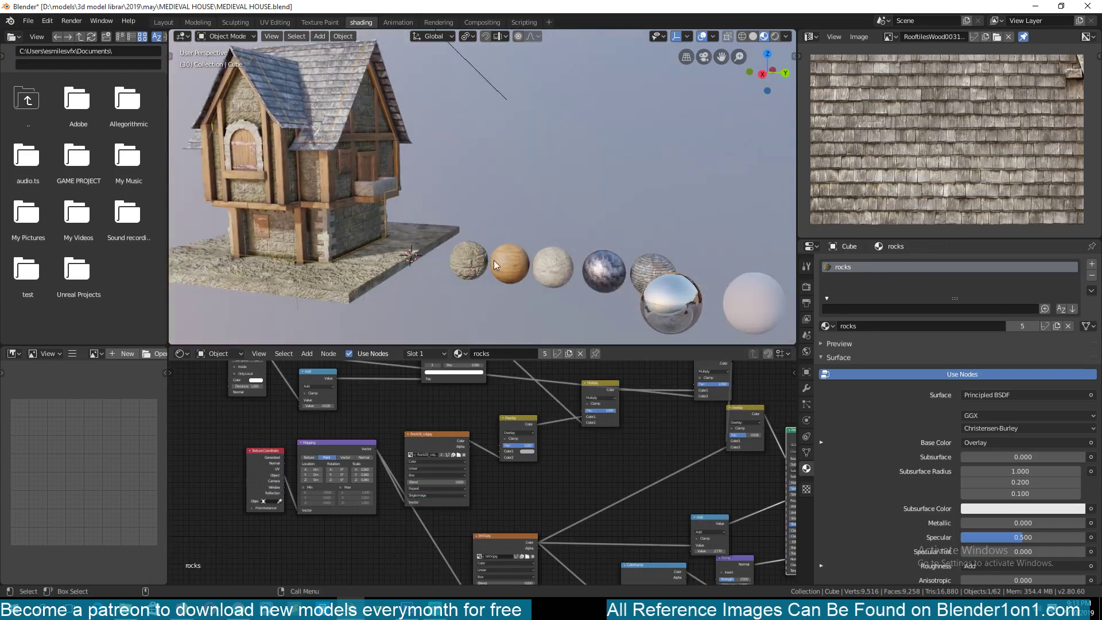
{"action": "left_click", "coordinate": [505, 268]}
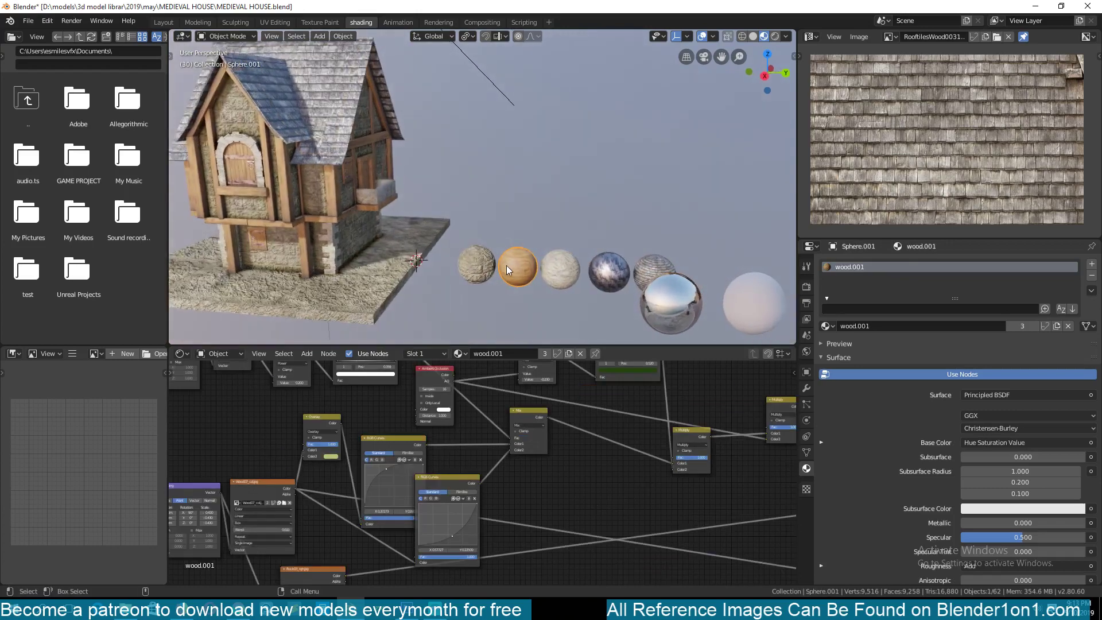
{"action": "left_click", "coordinate": [571, 271]}
- Examine the uvs material on the jagged corner stones and the rocks material on the ground-floor wall
{"action": "middle_click_drag", "start_coordinate": [425, 273], "coordinate": [545, 223], "text": "shift"}
{"action": "scroll", "coordinate": [567, 208], "scroll_direction": "up", "scroll_amount": 3}
{"action": "left_click", "coordinate": [491, 168]}
{"action": "mouse_move", "coordinate": [488, 173]}
{"action": "middle_mouse_down"}
{"action": "mouse_move", "coordinate": [466, 170]}
{"action": "mouse_move", "coordinate": [488, 173]}
{"action": "middle_mouse_up"}
{"action": "key", "text": "g"}
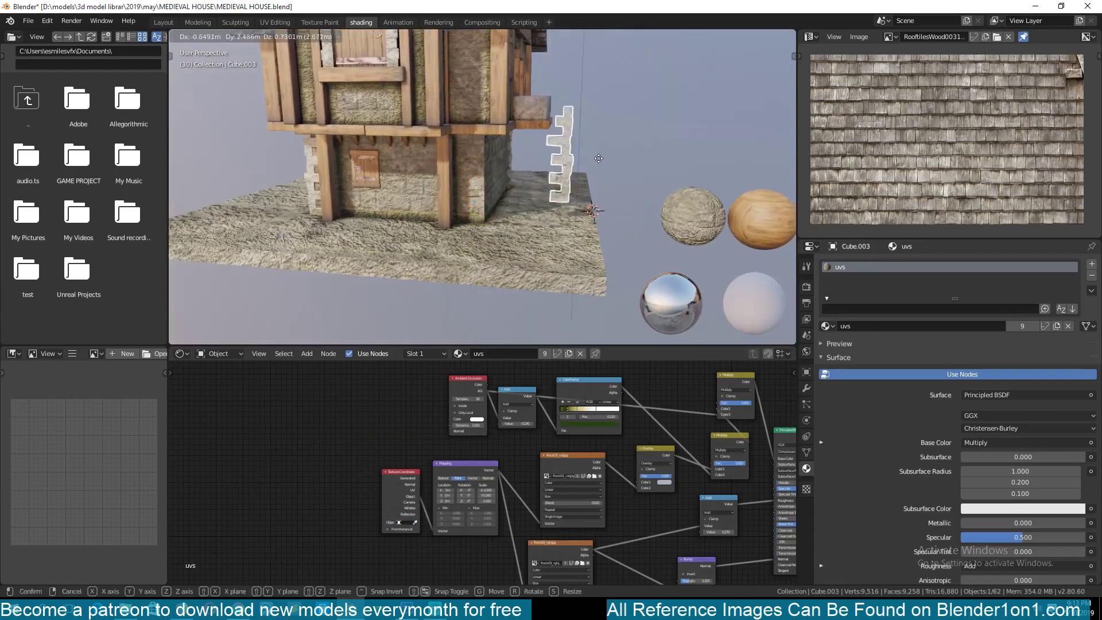
{"action": "right_click", "coordinate": [567, 181]}
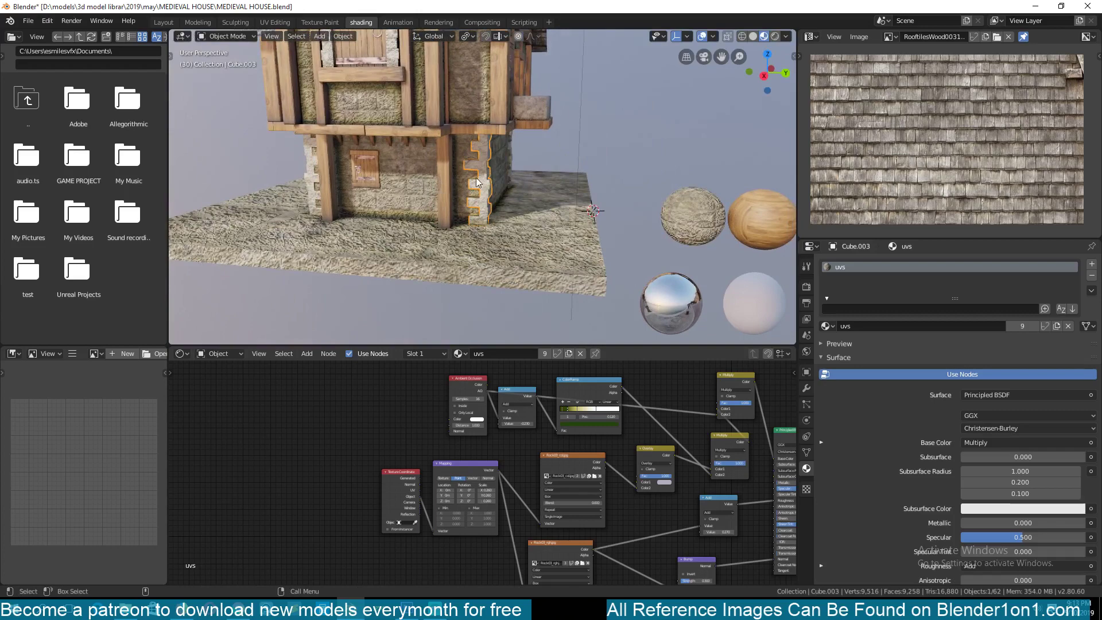
{"action": "left_click", "coordinate": [397, 179]}
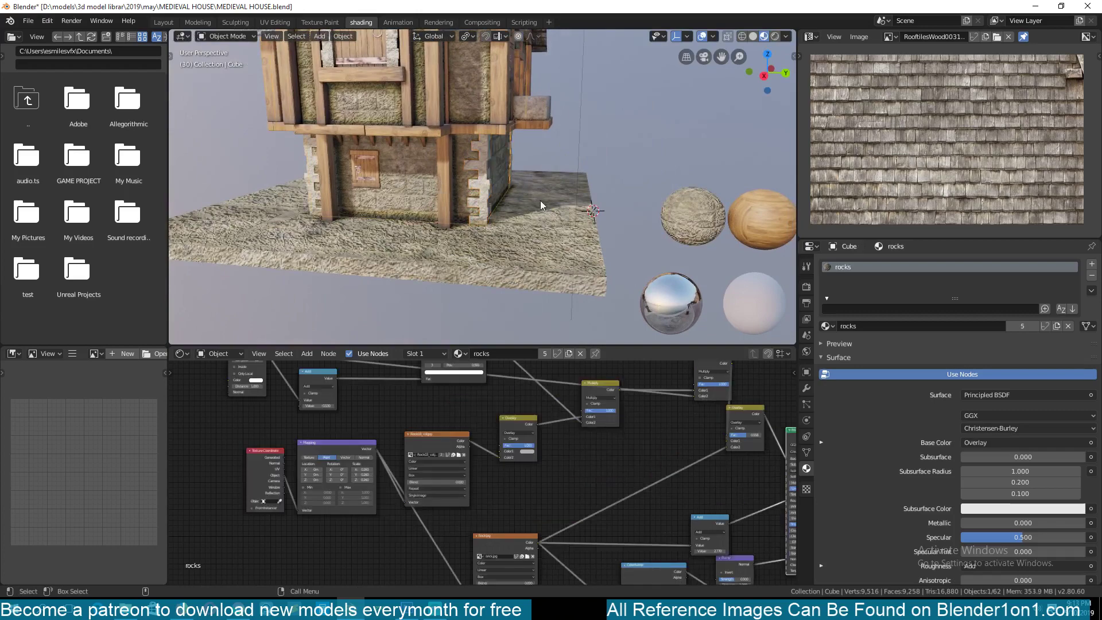
- Examine the metal and roof sample spheres and the metal fittings on the ground-floor window
{"action": "scroll", "coordinate": [537, 201], "scroll_direction": "down", "scroll_amount": 5}
{"action": "left_click", "coordinate": [578, 212]}
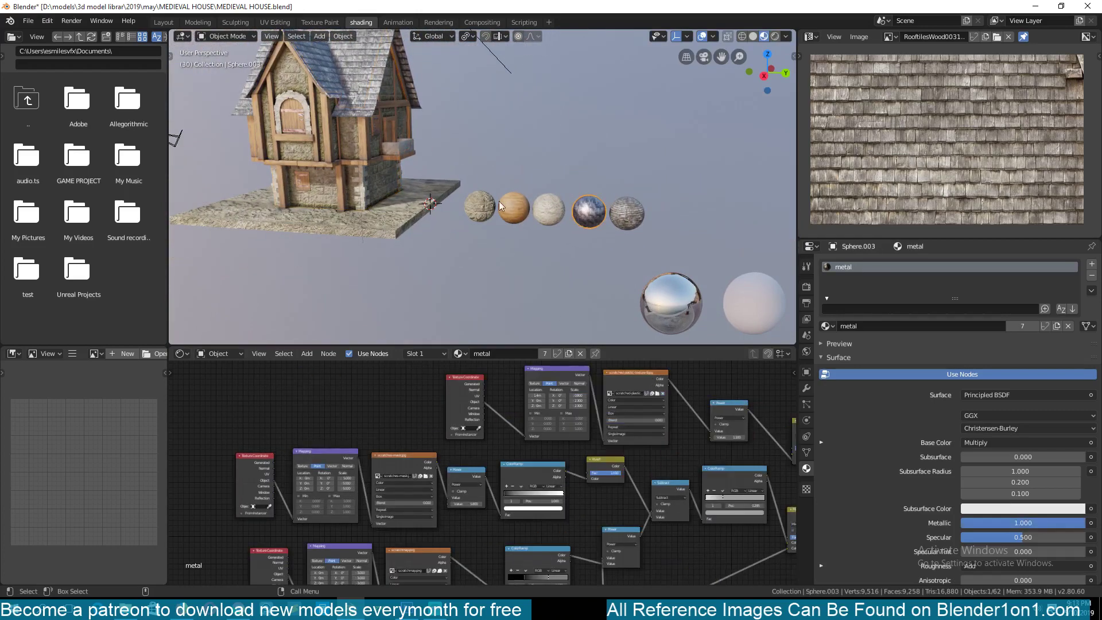
{"action": "scroll", "coordinate": [414, 193], "scroll_direction": "up", "scroll_amount": 3}
{"action": "middle_click_drag", "start_coordinate": [657, 208], "coordinate": [463, 189]}
{"action": "scroll", "coordinate": [463, 189], "scroll_direction": "up", "scroll_amount": 4}
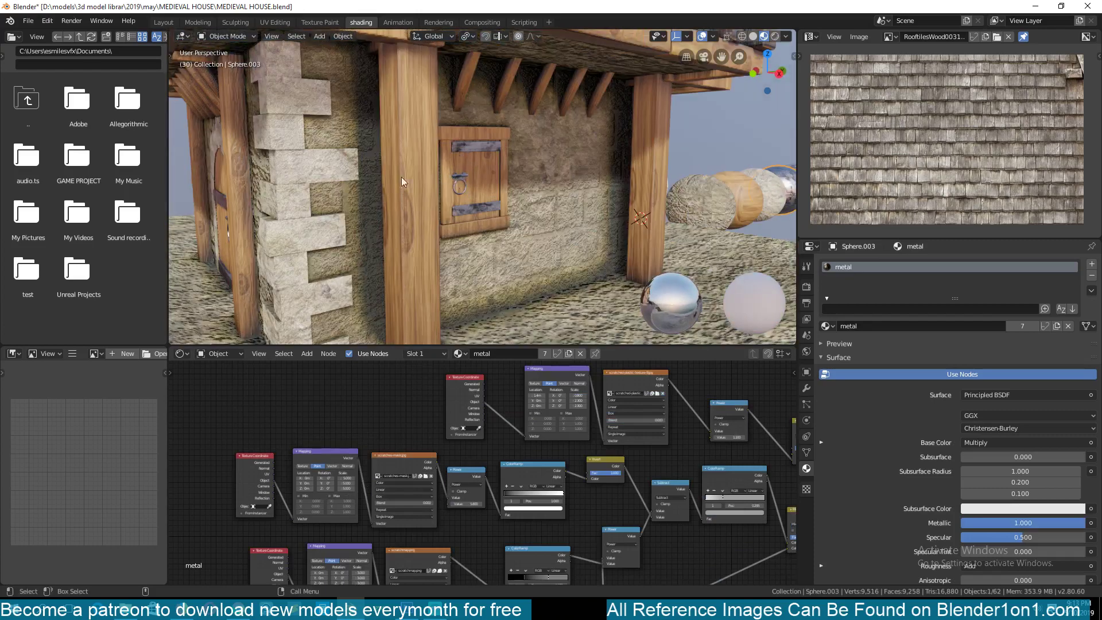
{"action": "middle_click_drag", "start_coordinate": [204, 188], "coordinate": [385, 127]}
{"action": "scroll", "coordinate": [420, 194], "scroll_direction": "down", "scroll_amount": 7}
{"action": "left_click", "coordinate": [534, 195]}
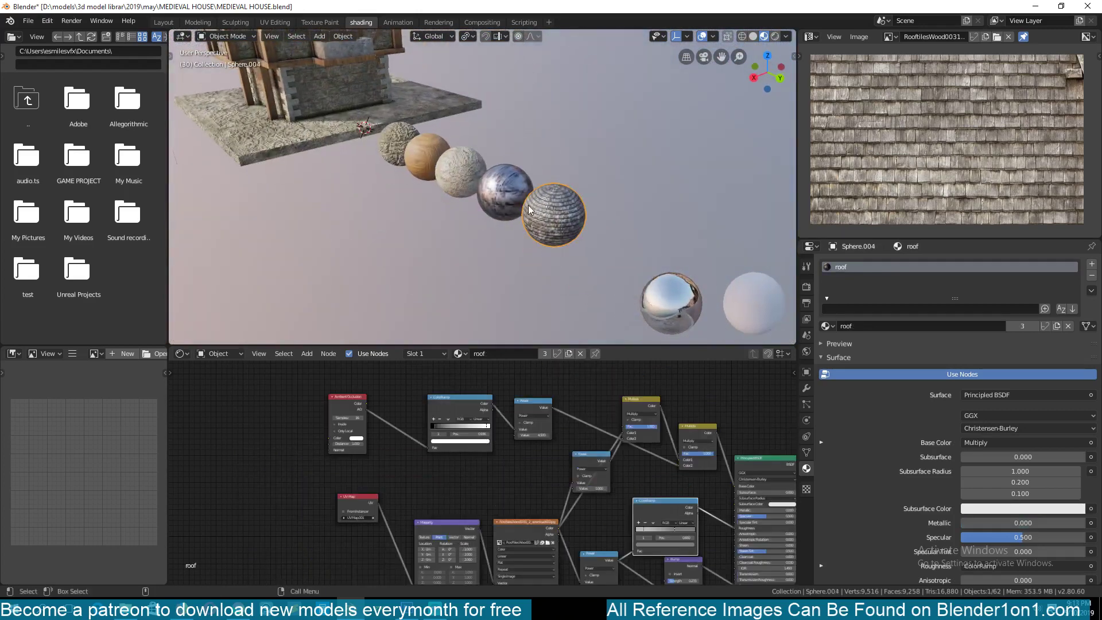
- Add the metal, uvs, wood and rocks spheres to the selected roof sample sphere
{"action": "middle_click_drag", "start_coordinate": [528, 206], "coordinate": [594, 286], "text": "shift"}
{"action": "middle_click_drag", "start_coordinate": [330, 151], "coordinate": [408, 194]}
{"action": "scroll", "coordinate": [394, 154], "scroll_direction": "down", "scroll_amount": 5}
{"action": "scroll", "coordinate": [408, 194], "scroll_direction": "up", "scroll_amount": 3}
{"action": "left_click", "coordinate": [492, 162], "text": "shift"}
{"action": "left_click", "coordinate": [464, 162], "text": "shift"}
{"action": "left_click", "coordinate": [441, 165], "text": "shift"}
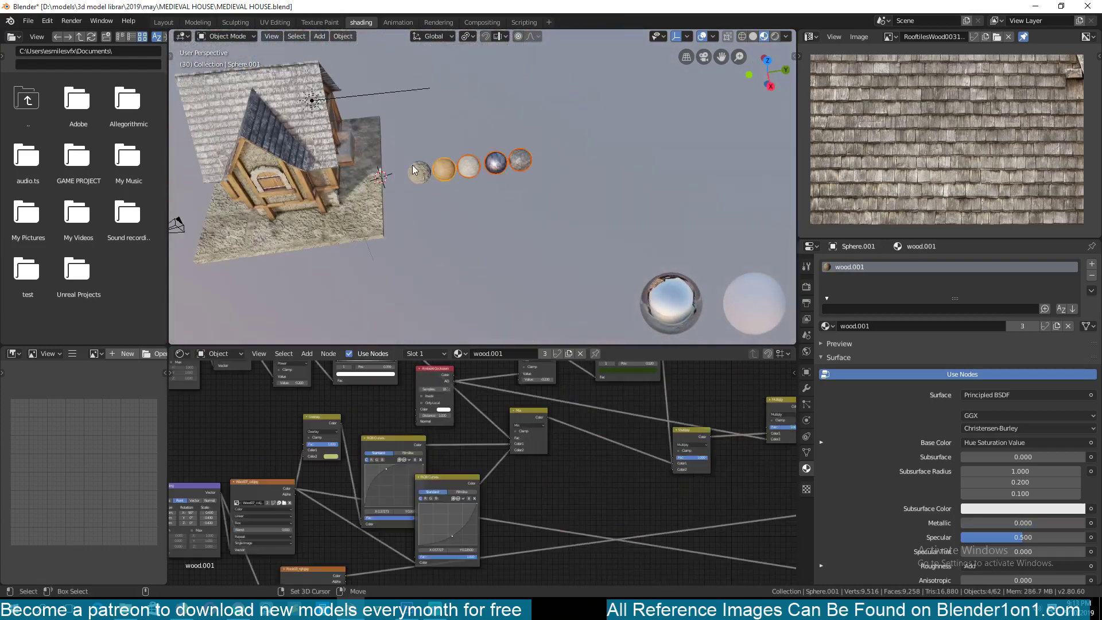
{"action": "left_click", "coordinate": [413, 166], "text": "shift"}
- Review the full shader node trees of the wood, uvs, roof, metal and rocks sample spheres
{"action": "middle_click_drag", "start_coordinate": [496, 462], "coordinate": [465, 489]}
{"action": "scroll", "coordinate": [465, 519], "scroll_direction": "down", "scroll_amount": 7}
{"action": "left_click", "coordinate": [442, 168]}
{"action": "left_click", "coordinate": [468, 164]}
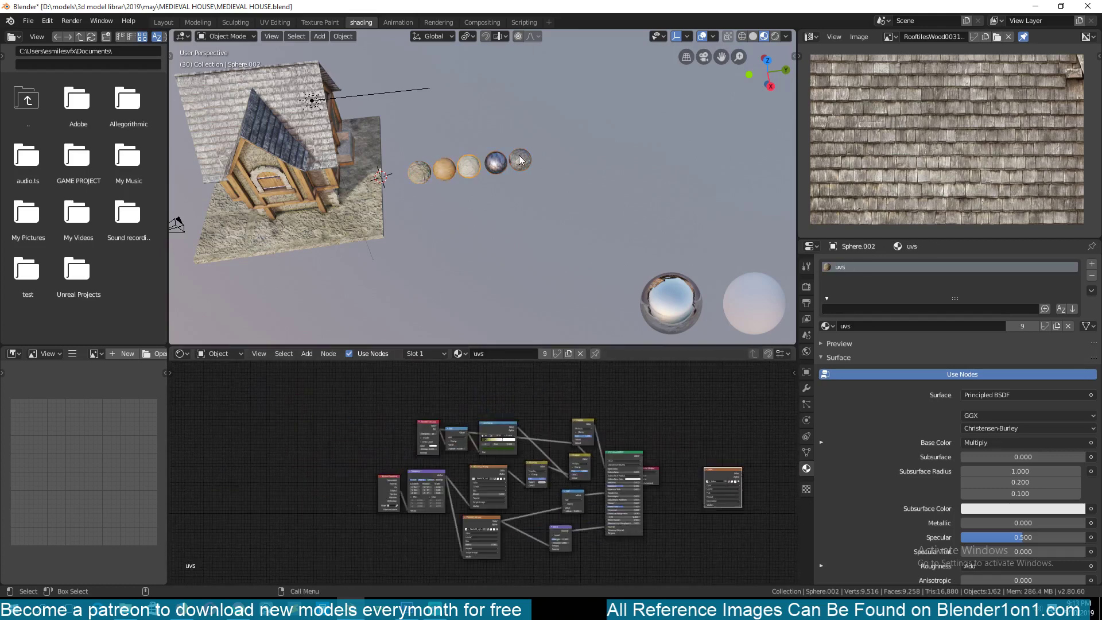
{"action": "left_click", "coordinate": [516, 158]}
{"action": "left_click", "coordinate": [502, 159]}
{"action": "left_click", "coordinate": [415, 170]}
{"action": "scroll", "coordinate": [508, 476], "scroll_direction": "up", "scroll_amount": 2}
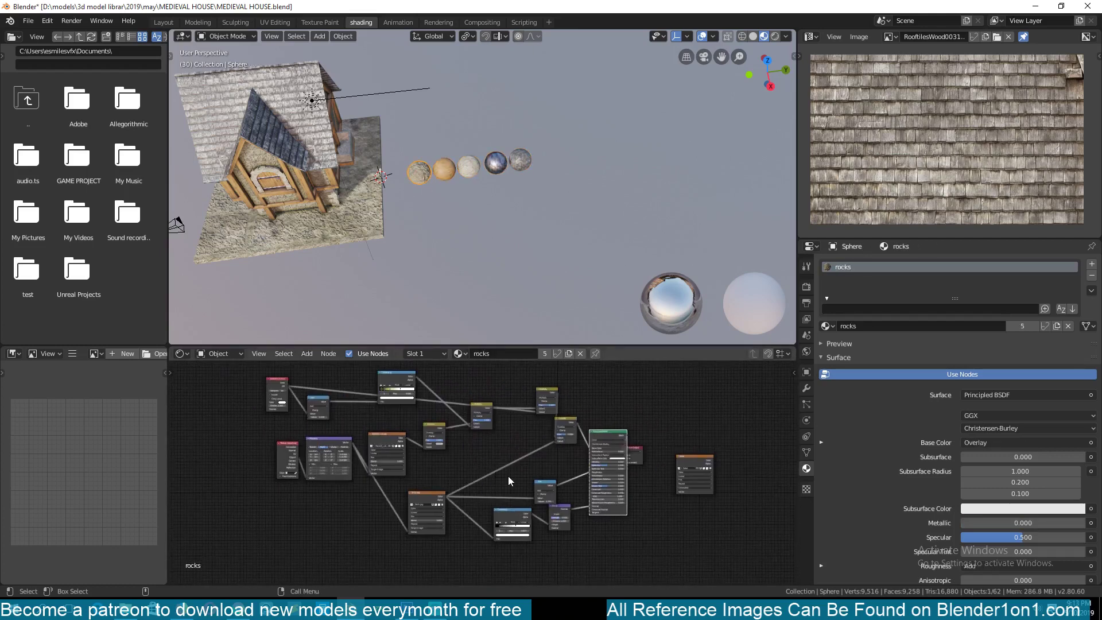
{"action": "middle_click_drag", "start_coordinate": [475, 455], "coordinate": [504, 474]}
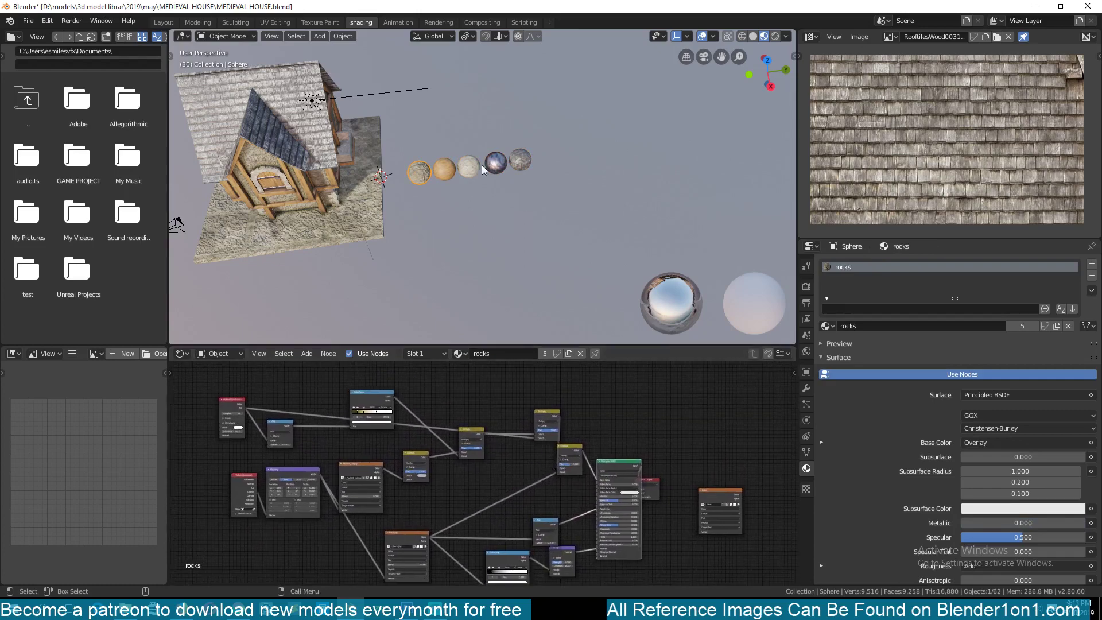
- Compare the node trees of the other sample spheres with the rocks material's node tree
{"action": "left_click", "coordinate": [444, 170]}
{"action": "left_click", "coordinate": [520, 160]}
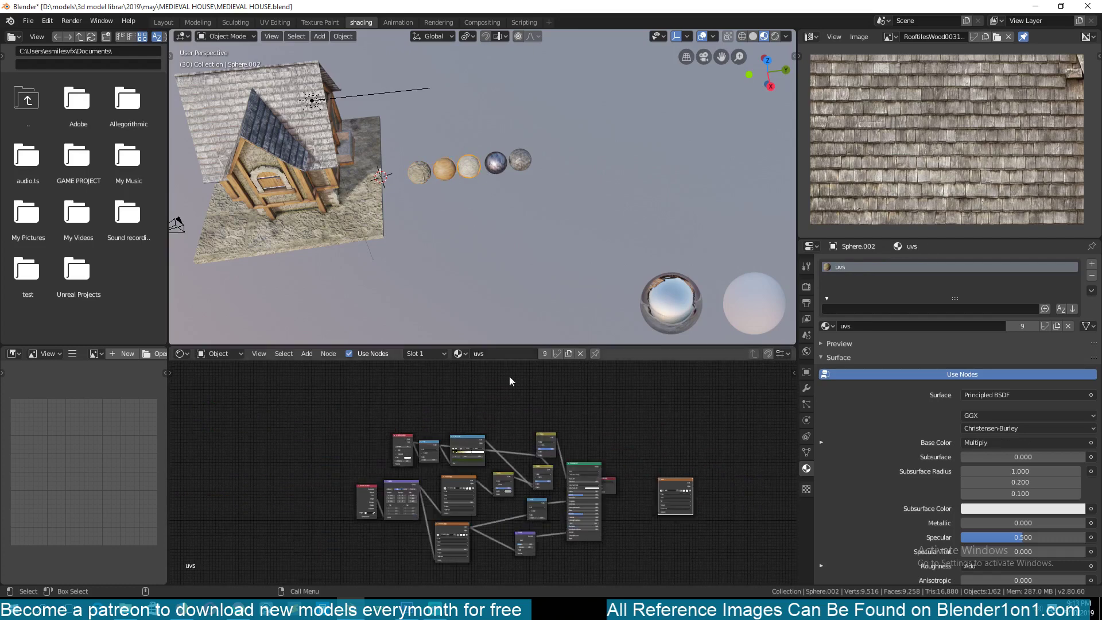
{"action": "left_click", "coordinate": [423, 179]}
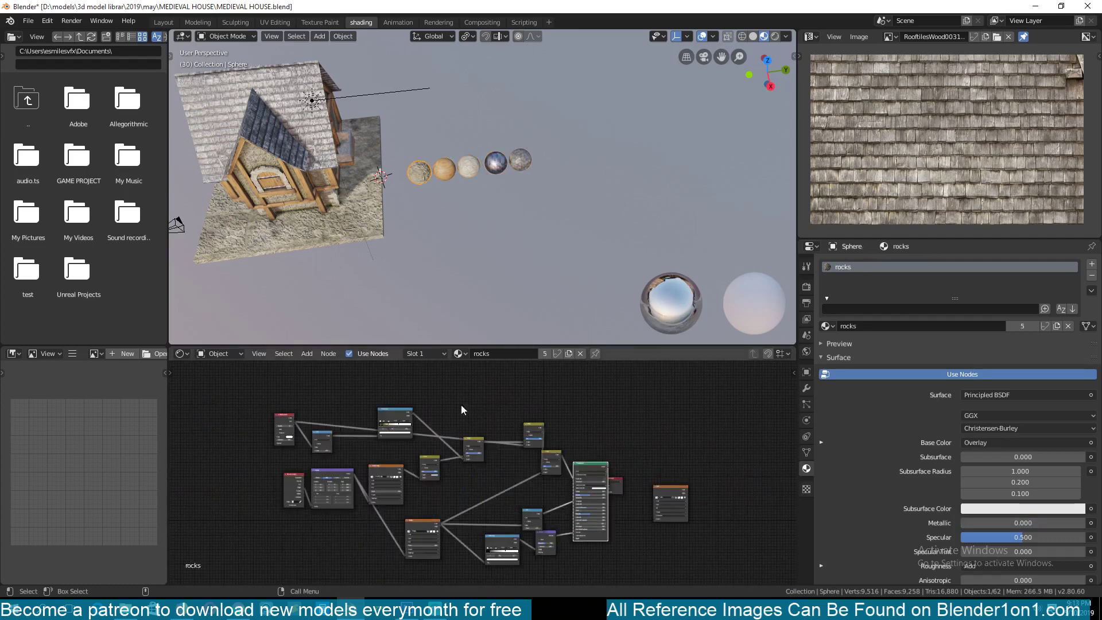
{"action": "middle_click_drag", "start_coordinate": [461, 405], "coordinate": [474, 396]}
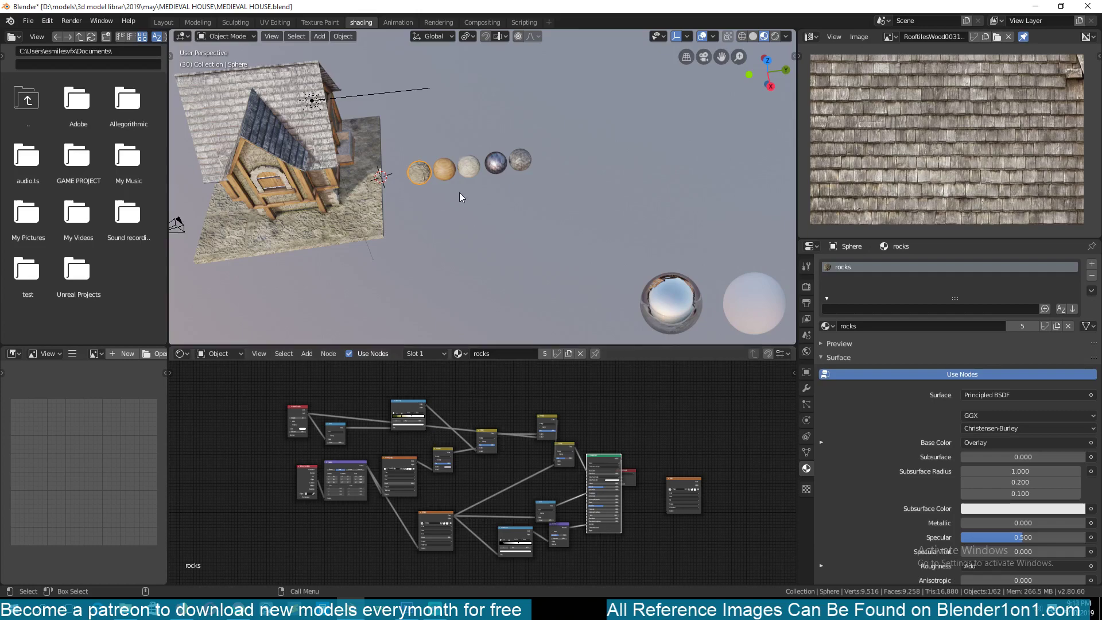
{"action": "middle_click_drag", "start_coordinate": [482, 447], "coordinate": [530, 428]}
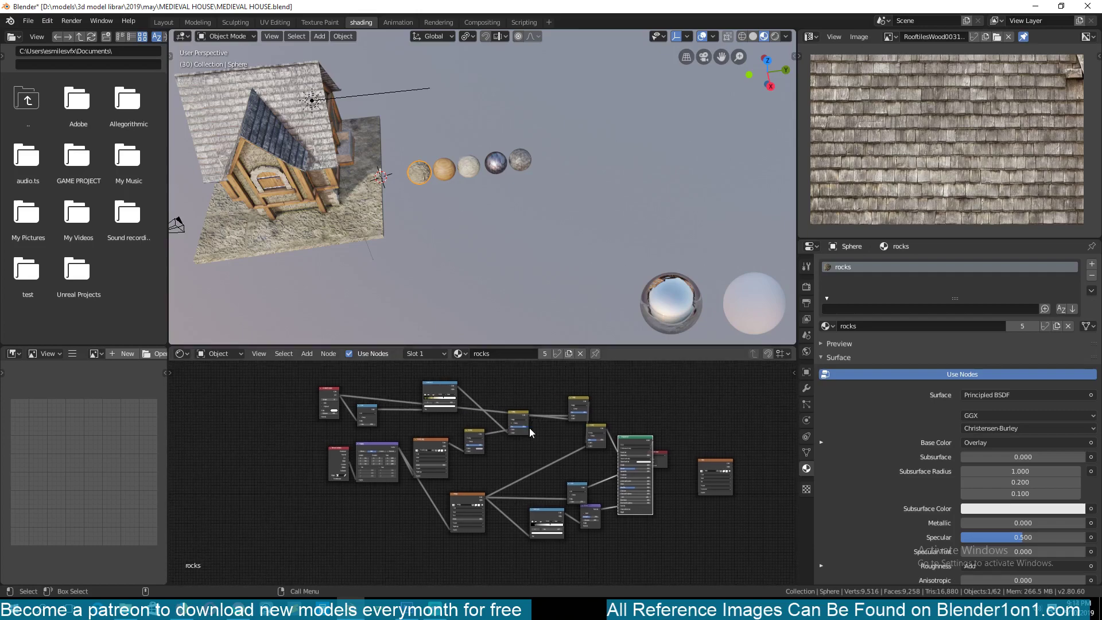
{"action": "middle_click_drag", "start_coordinate": [424, 221], "coordinate": [456, 235]}
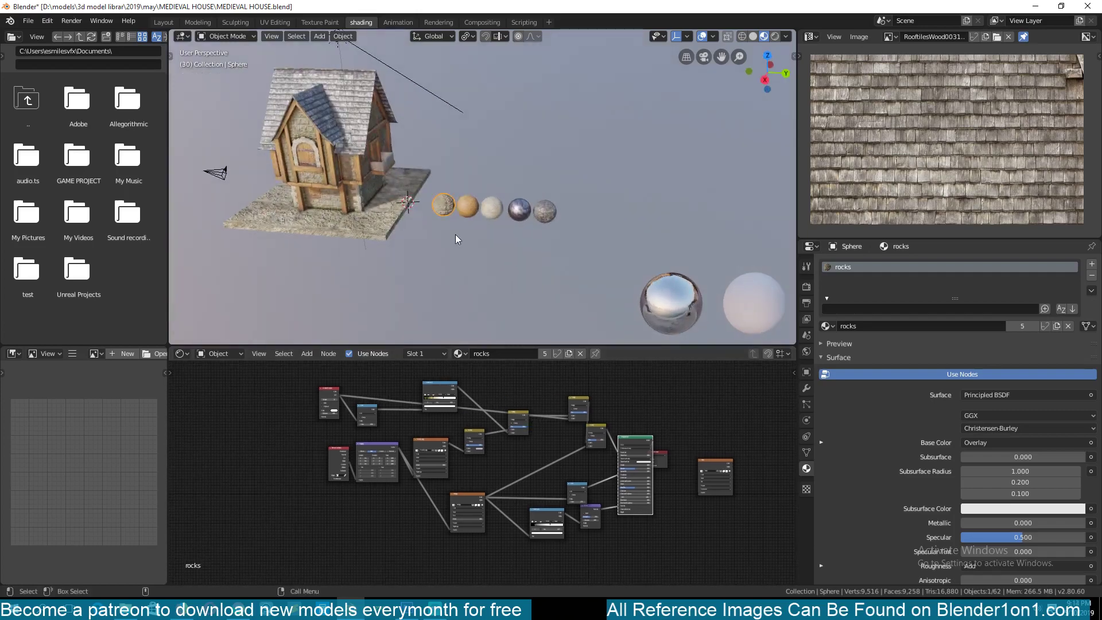
- Save the file and review the wood, uvs and metal sample spheres, ending with the metal material's node tree
{"action": "key", "text": "ctrl+s"}
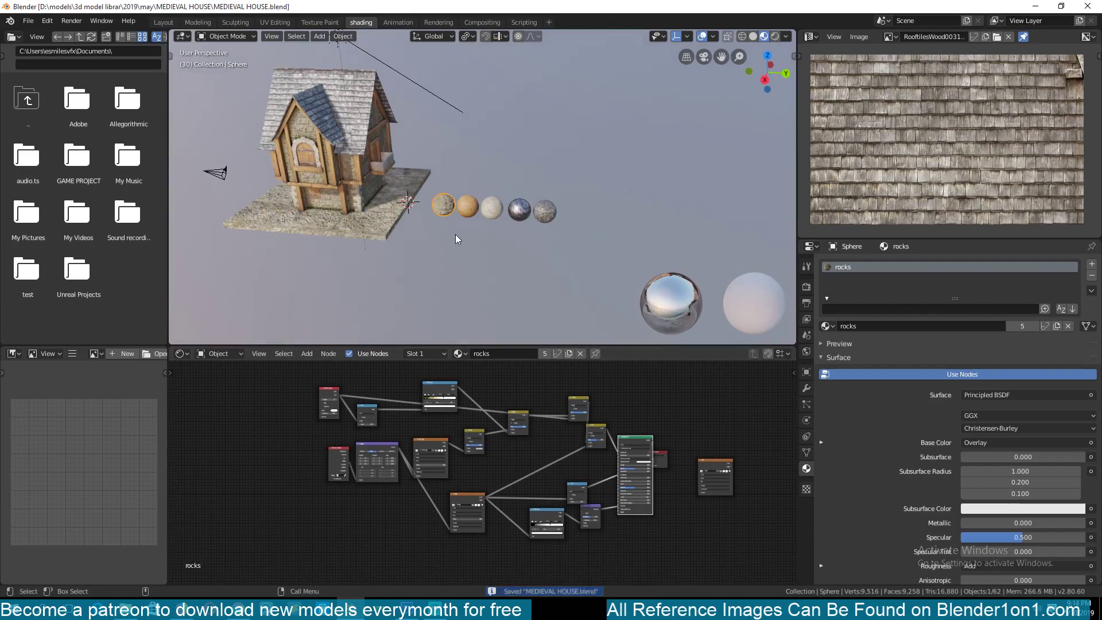
{"action": "left_click", "coordinate": [468, 207], "text": "shift"}
{"action": "left_click", "coordinate": [496, 213], "text": "shift"}
{"action": "left_click", "coordinate": [524, 209]}
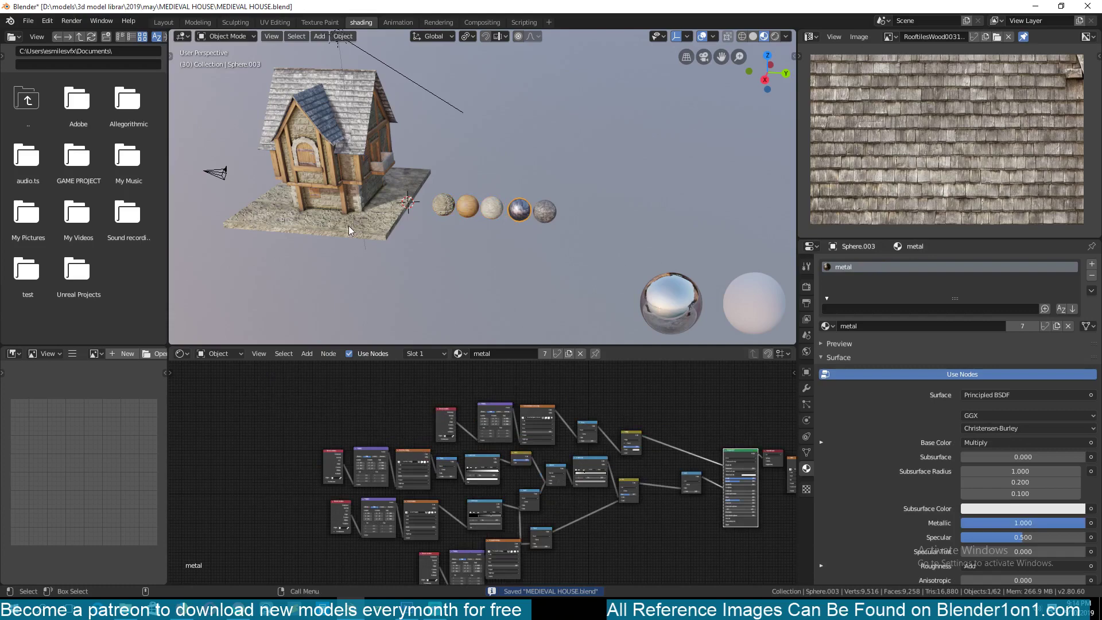
- Save the file and select the house roof to show its material's node tree
{"action": "middle_click_drag", "start_coordinate": [349, 226], "coordinate": [398, 140], "text": "shift"}
{"action": "key", "text": "ctrl+s"}
{"action": "scroll", "coordinate": [407, 235], "scroll_direction": "up", "scroll_amount": 2}
{"action": "left_click", "coordinate": [380, 126]}
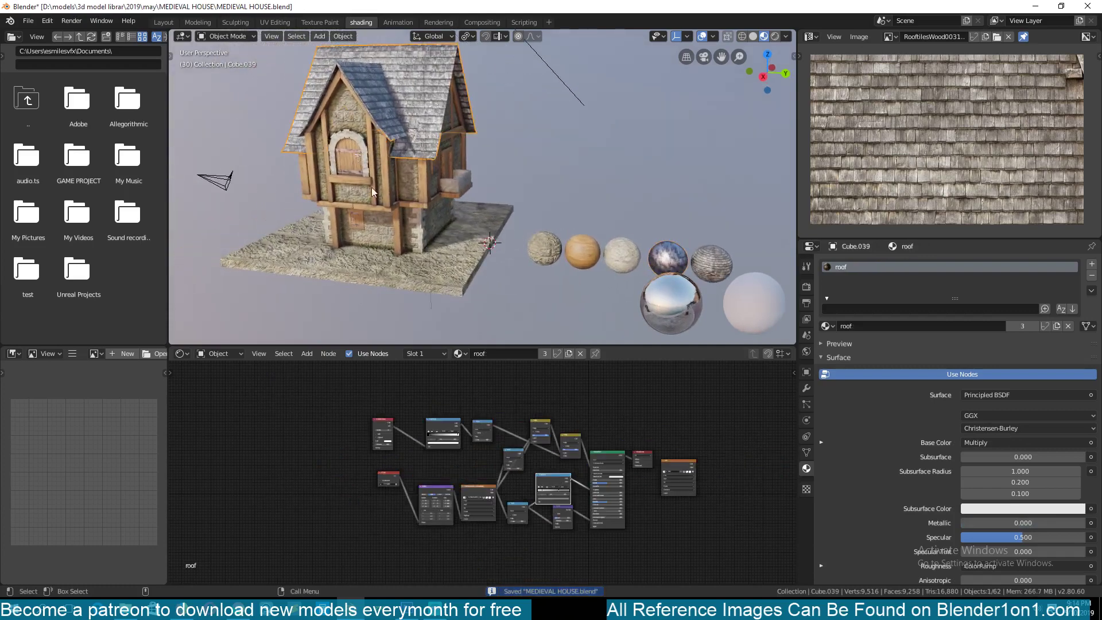
{"action": "middle_click_drag", "start_coordinate": [372, 208], "coordinate": [418, 195]}
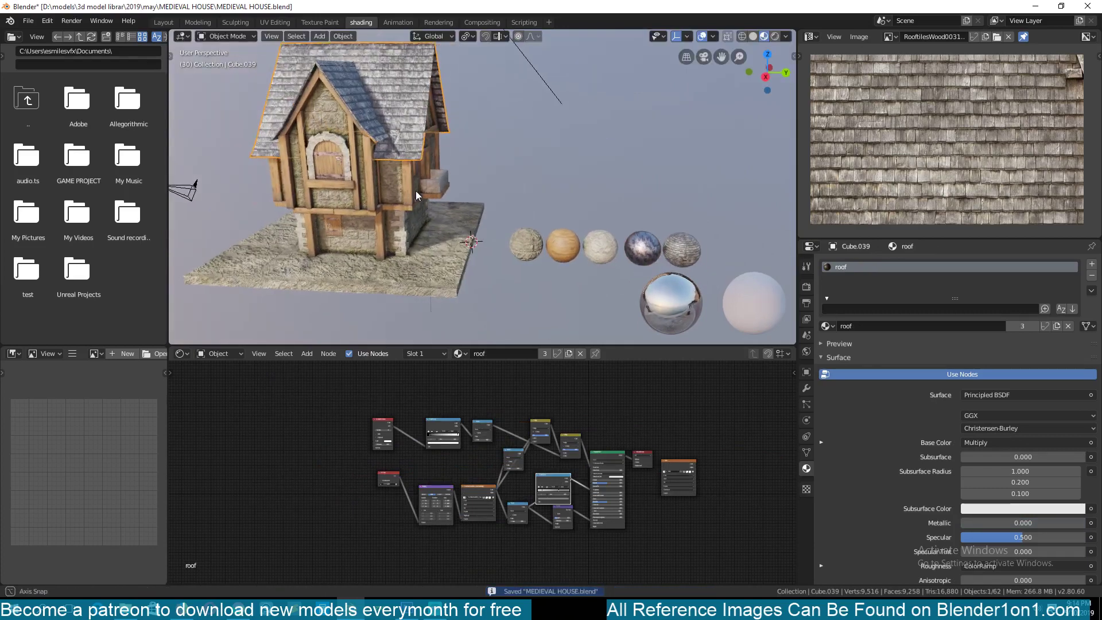
- Select the five sample spheres beside the house together and save the file
{"action": "scroll", "coordinate": [416, 190], "scroll_direction": "down", "scroll_amount": 3}
{"action": "left_click_drag", "start_coordinate": [350, 110], "coordinate": [442, 259]}
{"action": "left_click_drag", "start_coordinate": [635, 256], "coordinate": [516, 192]}
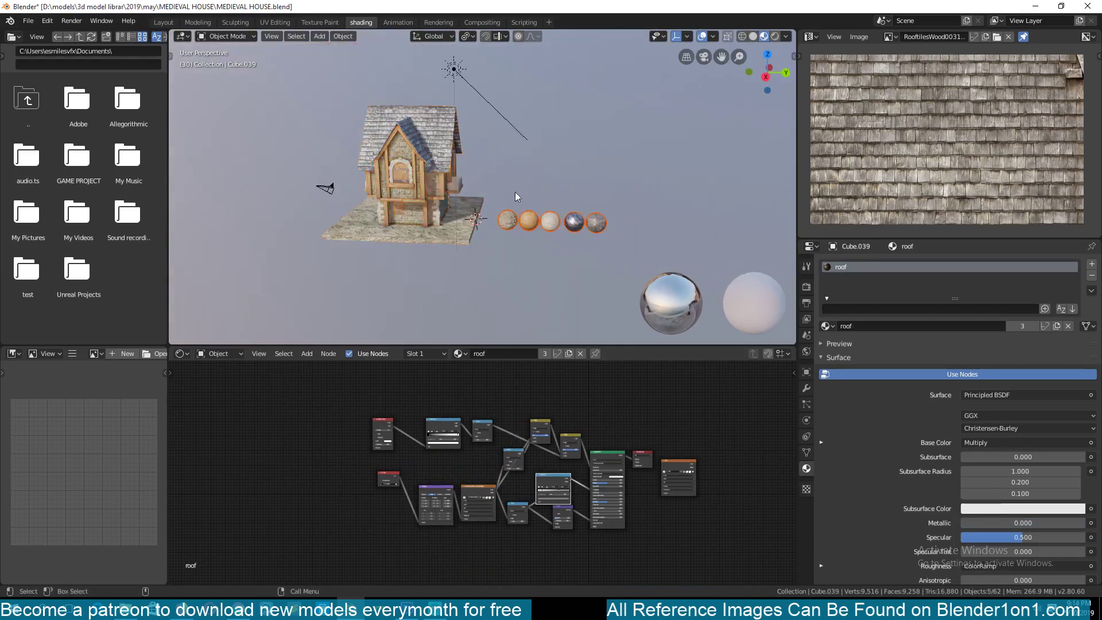
{"action": "key", "text": "ctrl+s"}
{"action": "middle_click_drag", "start_coordinate": [489, 207], "coordinate": [495, 228], "text": "shift"}
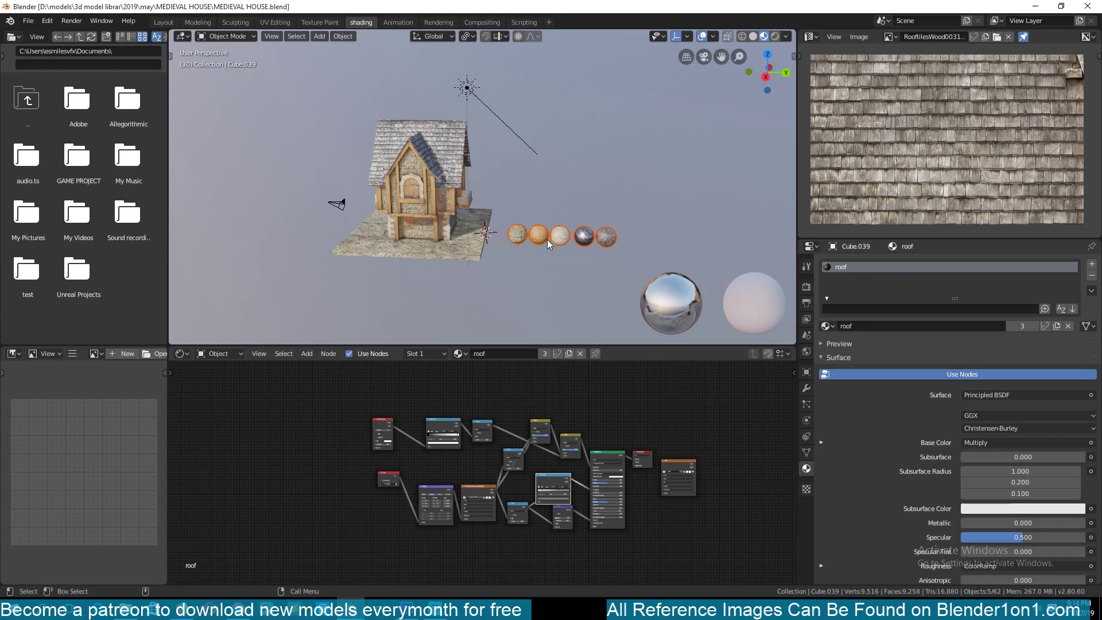
- Save the file and select the uvs, metal, roof and wood sample spheres together
{"action": "middle_click_drag", "start_coordinate": [508, 251], "coordinate": [469, 263]}
{"action": "key", "text": "ctrl+s"}
{"action": "left_click", "coordinate": [487, 246]}
{"action": "left_click", "coordinate": [510, 248]}
{"action": "left_click", "coordinate": [524, 251]}
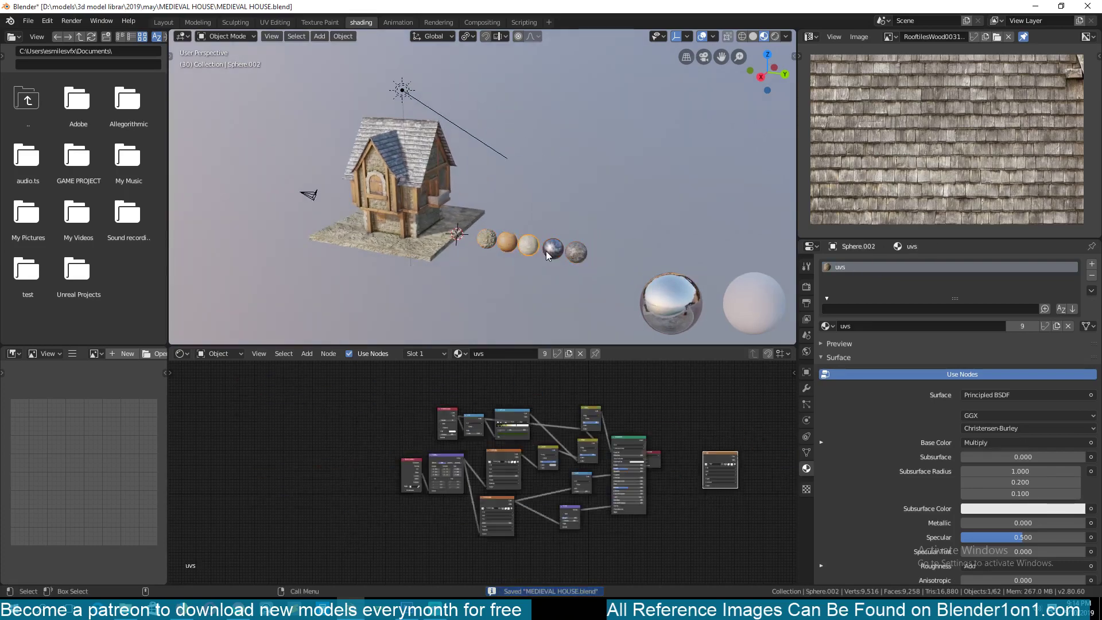
{"action": "left_click", "coordinate": [555, 251], "text": "shift"}
{"action": "left_click", "coordinate": [571, 252], "text": "shift"}
{"action": "left_click", "coordinate": [499, 241], "text": "shift"}
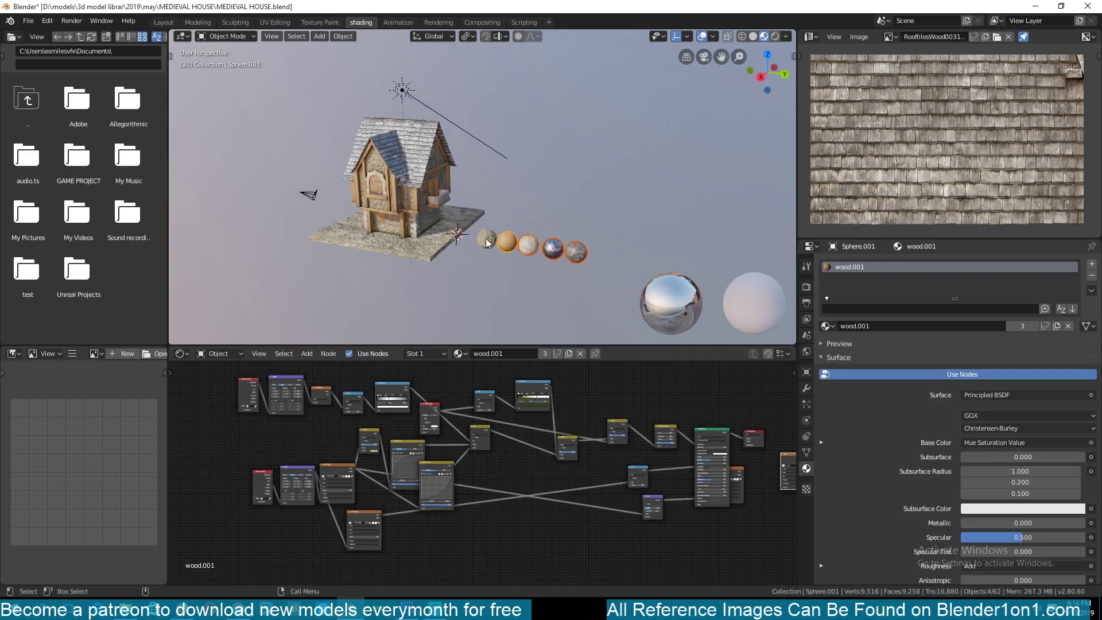
- Select all the parts of the house with its base and save the file
{"action": "left_click", "coordinate": [426, 182]}
{"action": "left_click_drag", "start_coordinate": [327, 96], "coordinate": [449, 272]}
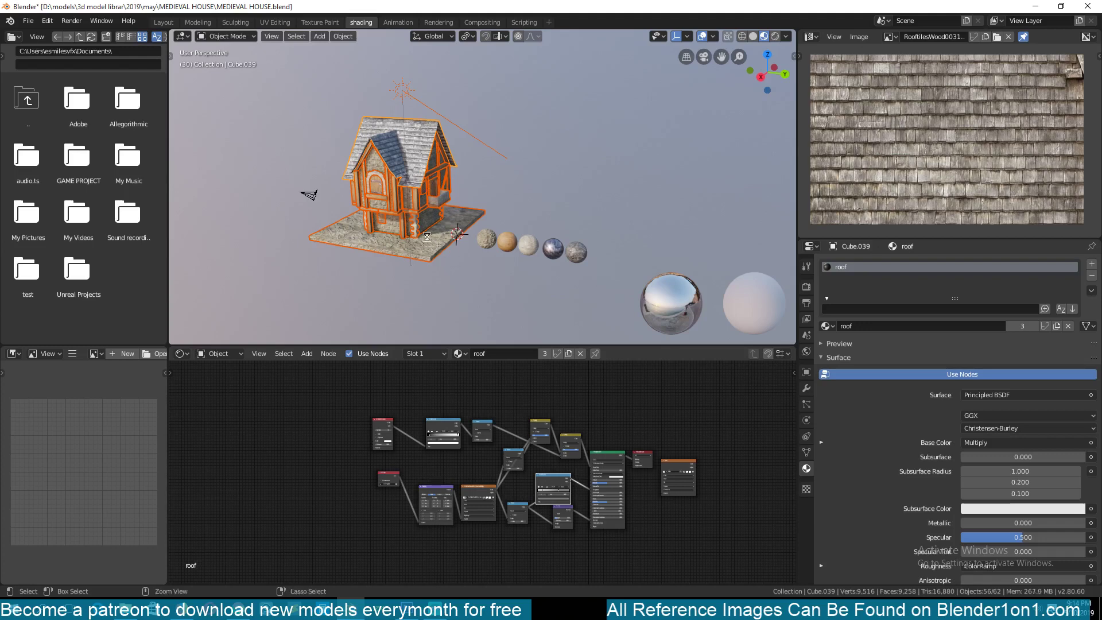
{"action": "key", "text": "ctrl+s"}
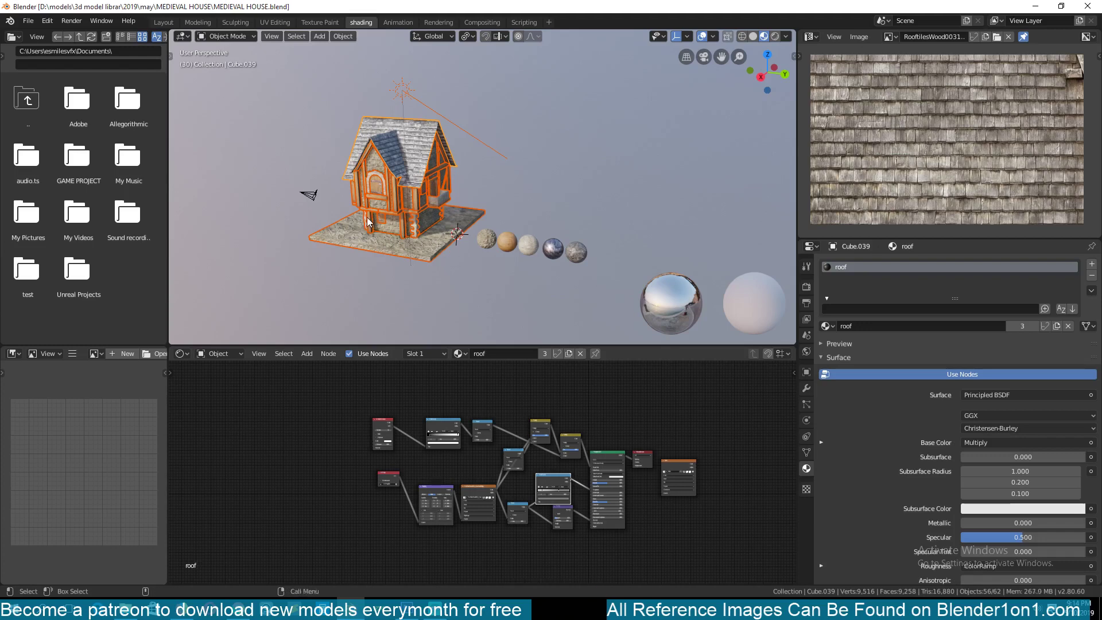
- Clear the selection and review the node trees of the uvs, metal and rocks sample spheres in turn
{"action": "key", "text": "alt+a"}
{"action": "middle_click_drag", "start_coordinate": [369, 224], "coordinate": [425, 239], "text": "shift"}
{"action": "scroll", "coordinate": [420, 249], "scroll_direction": "up", "scroll_amount": 4}
{"action": "left_click", "coordinate": [575, 278]}
{"action": "middle_click_drag", "start_coordinate": [575, 278], "coordinate": [501, 237], "text": "shift"}
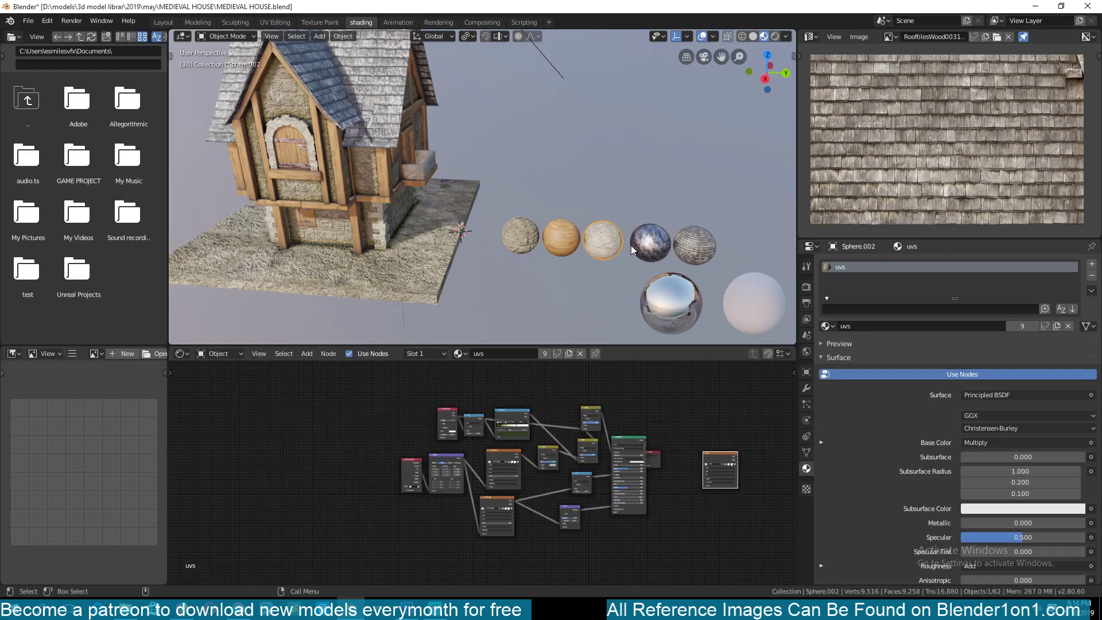
{"action": "left_click", "coordinate": [653, 244]}
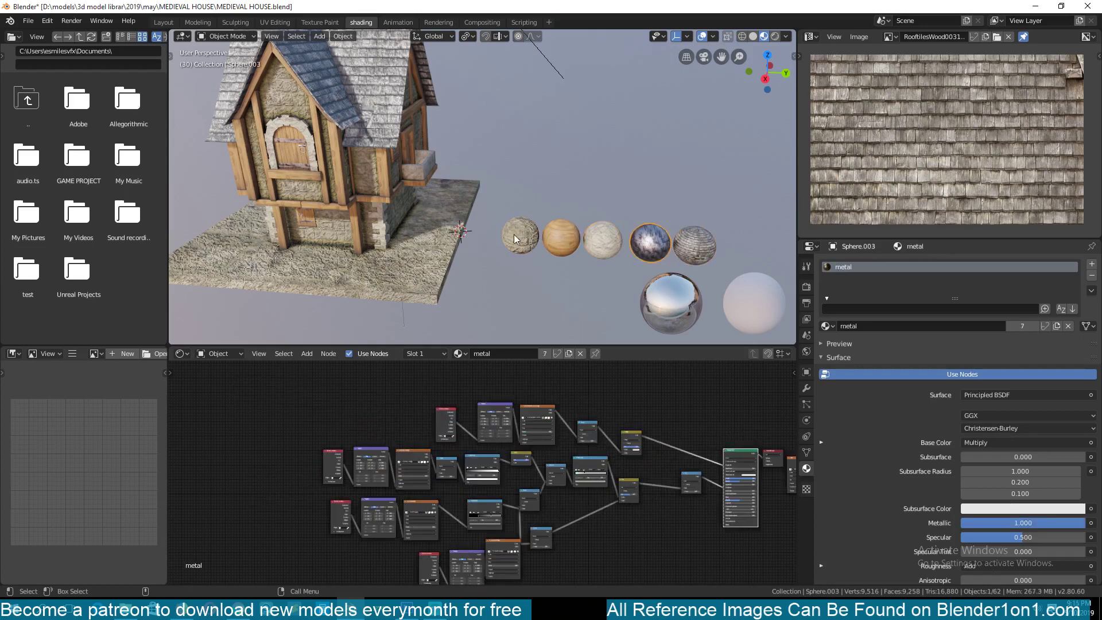
{"action": "left_click", "coordinate": [533, 235]}
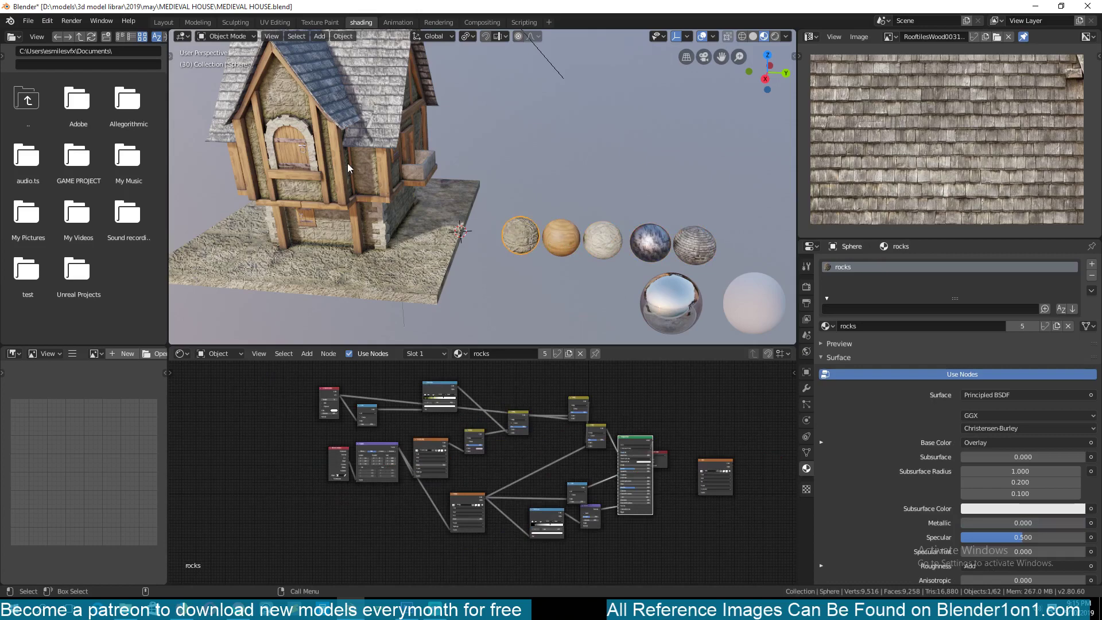
- Compare the node trees of the wood, uvs, metal and roof sample spheres, ending with the rocks sphere
{"action": "left_click", "coordinate": [561, 238]}
{"action": "left_click", "coordinate": [604, 241]}
{"action": "left_click", "coordinate": [651, 241]}
{"action": "left_click", "coordinate": [696, 241]}
{"action": "left_click", "coordinate": [572, 238]}
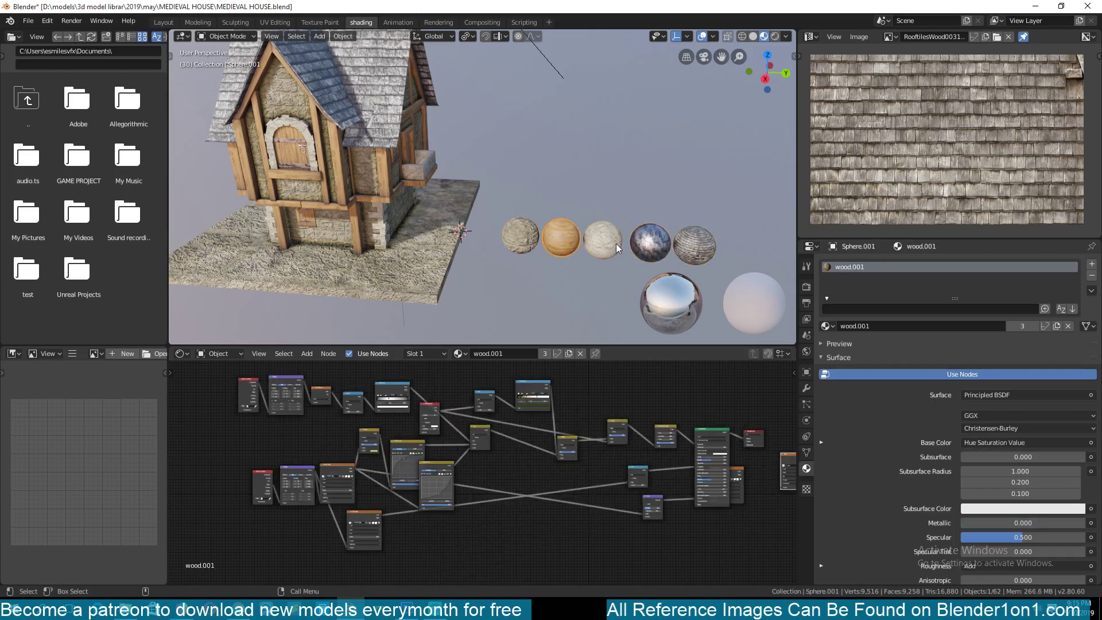
{"action": "left_click", "coordinate": [616, 244]}
{"action": "left_click", "coordinate": [661, 245]}
{"action": "left_click", "coordinate": [696, 245]}
{"action": "left_click", "coordinate": [517, 235]}
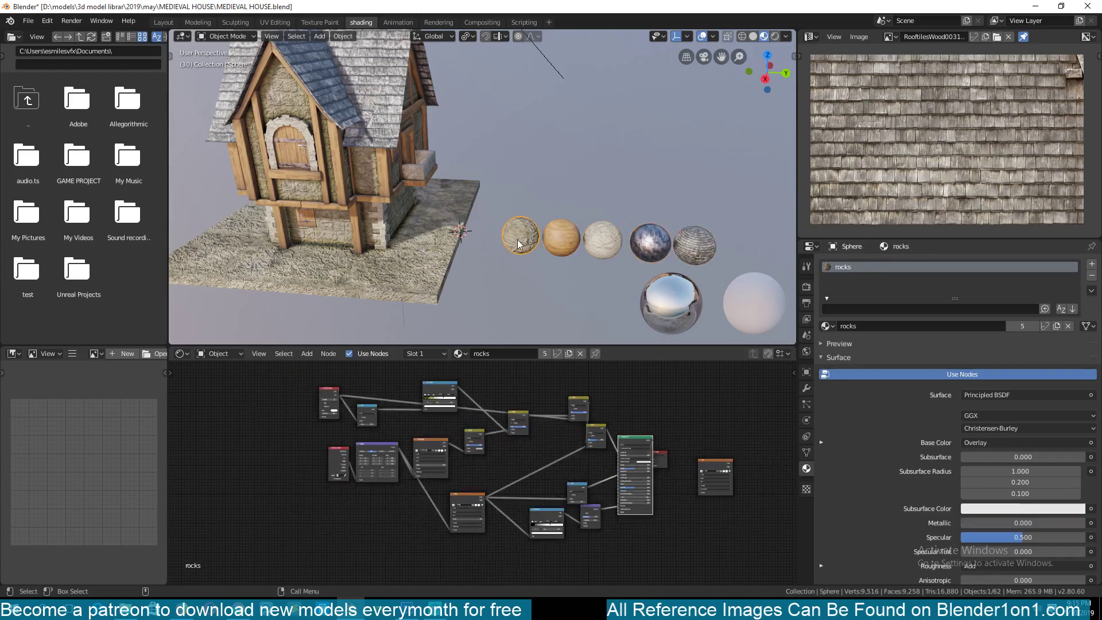
- Save the file and examine the wall, wood, stone and metal textures around the arched front opening and house corner
{"action": "mouse_move", "coordinate": [517, 241]}
{"action": "middle_mouse_down", "text": "shift"}
{"action": "mouse_move", "coordinate": [528, 244]}
{"action": "mouse_move", "coordinate": [488, 266]}
{"action": "mouse_move", "coordinate": [563, 280]}
{"action": "mouse_move", "coordinate": [538, 239]}
{"action": "middle_mouse_up", "text": "shift"}
{"action": "key", "text": "ctrl+s"}
{"action": "scroll", "coordinate": [560, 230], "scroll_direction": "up", "scroll_amount": 3}
{"action": "scroll", "coordinate": [488, 267], "scroll_direction": "up", "scroll_amount": 2}
{"action": "middle_click_drag", "start_coordinate": [454, 181], "coordinate": [792, 247]}
{"action": "middle_click_drag", "start_coordinate": [276, 162], "coordinate": [785, 167], "text": "shift"}
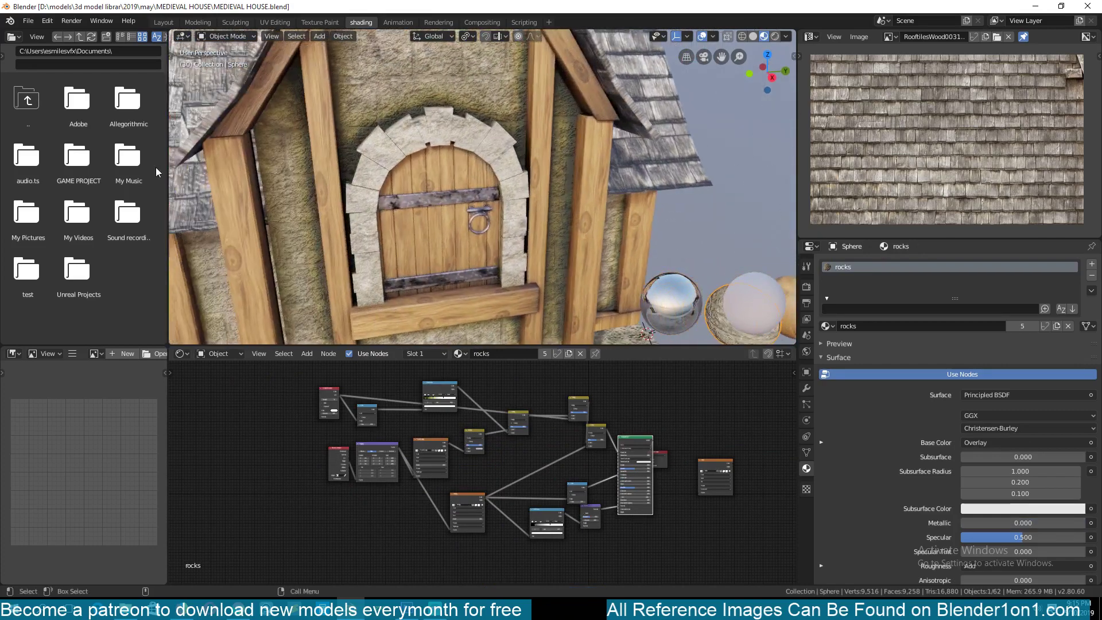
{"action": "middle_click_drag", "start_coordinate": [328, 186], "coordinate": [337, 170]}
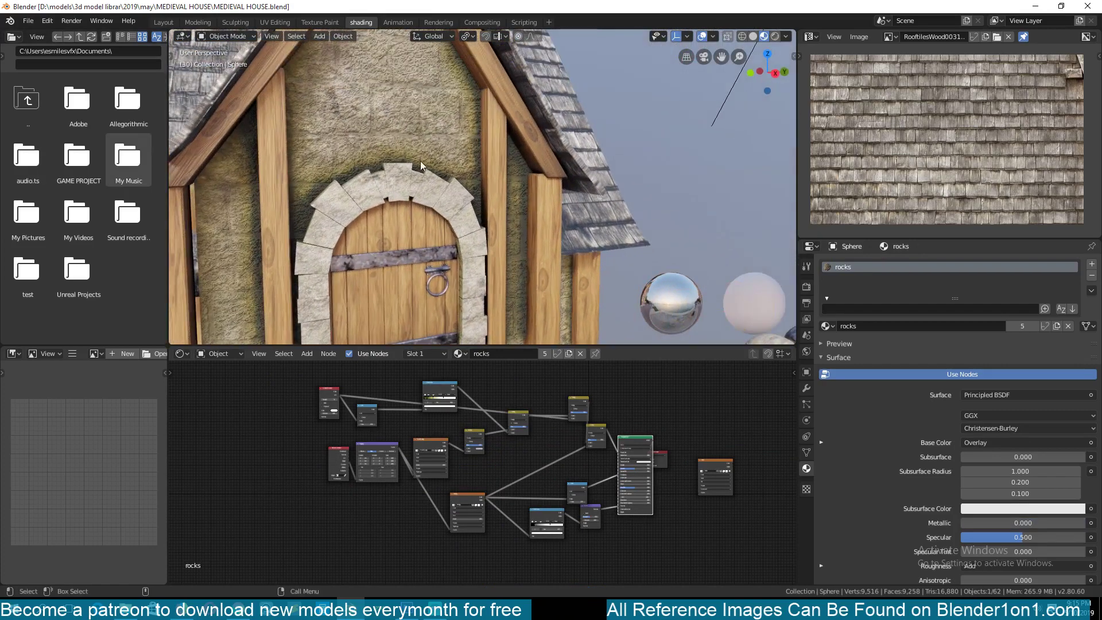
{"action": "scroll", "coordinate": [482, 164], "scroll_direction": "down", "scroll_amount": 3}
{"action": "middle_click_drag", "start_coordinate": [481, 168], "coordinate": [426, 178]}
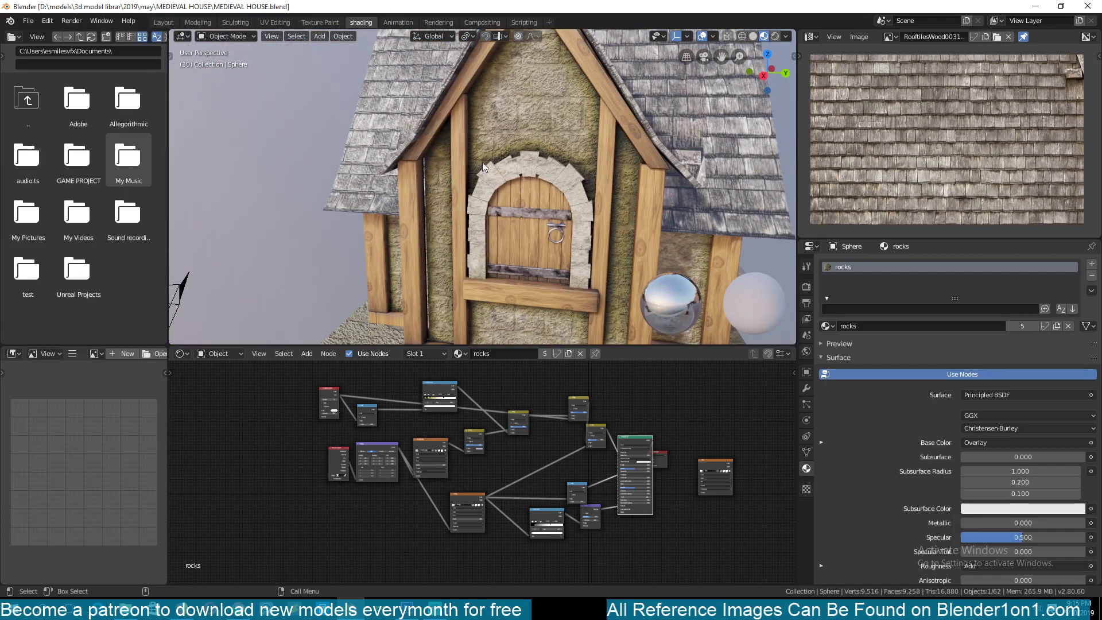
{"action": "scroll", "coordinate": [482, 162], "scroll_direction": "down", "scroll_amount": 4}
{"action": "middle_click_drag", "start_coordinate": [547, 208], "coordinate": [391, 187]}
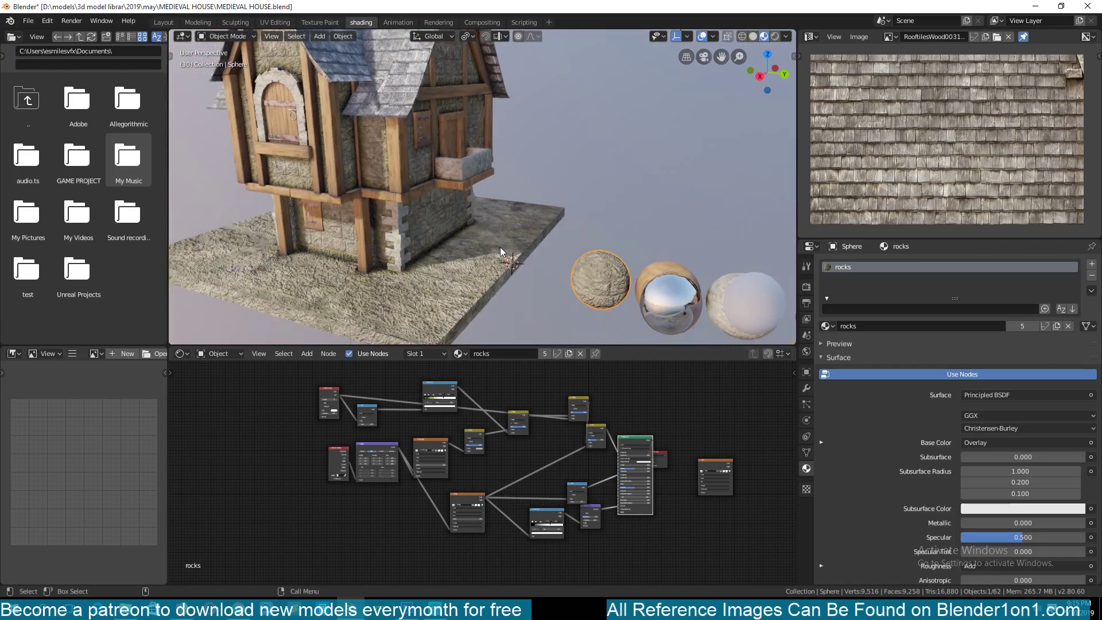
- Examine the Ambient Occlusion, Add and ColorRamp nodes at the start of the rocks material's node tree
{"action": "scroll", "coordinate": [335, 427], "scroll_direction": "up", "scroll_amount": 6}
{"action": "middle_click_drag", "start_coordinate": [332, 414], "coordinate": [402, 472]}
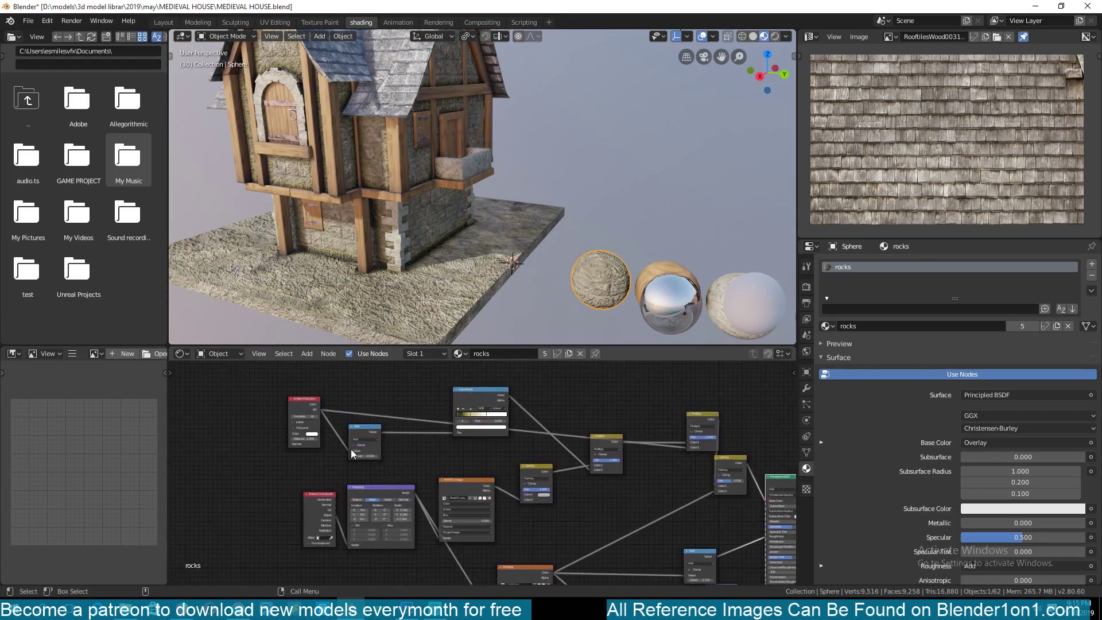
{"action": "scroll", "coordinate": [302, 437], "scroll_direction": "up", "scroll_amount": 3}
{"action": "middle_click_drag", "start_coordinate": [333, 444], "coordinate": [384, 492]}
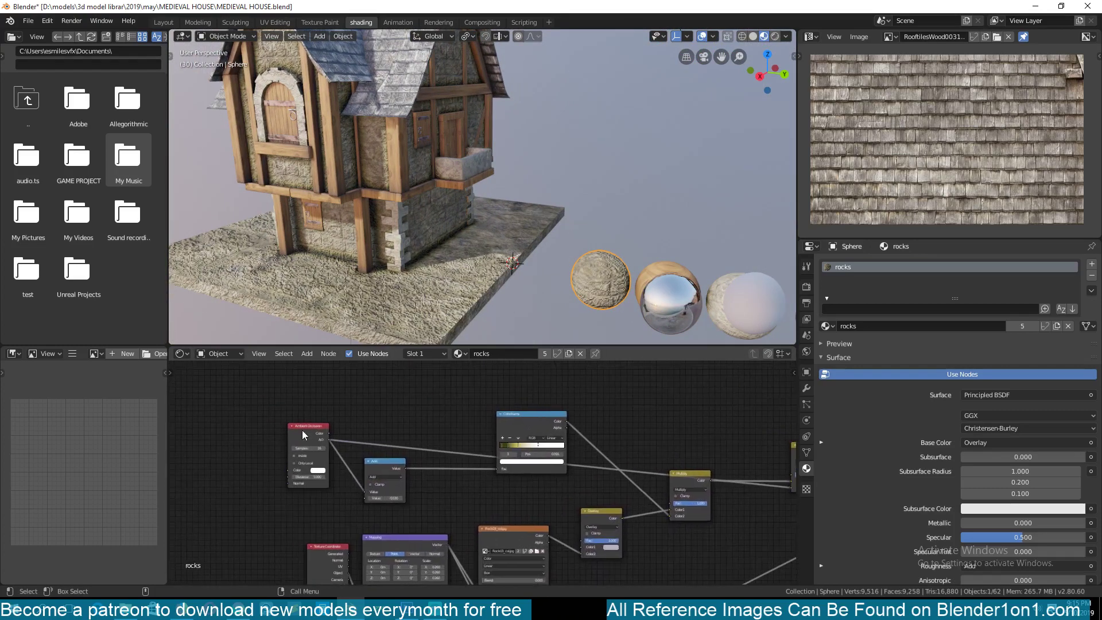
{"action": "middle_click_drag", "start_coordinate": [308, 430], "coordinate": [535, 483]}
{"action": "scroll", "coordinate": [318, 433], "scroll_direction": "up", "scroll_amount": 2}
- Look up Ambient Occlusion among the input nodes and move the existing Ambient Occlusion node farther from the Add node
{"action": "key", "text": "shift+a"}
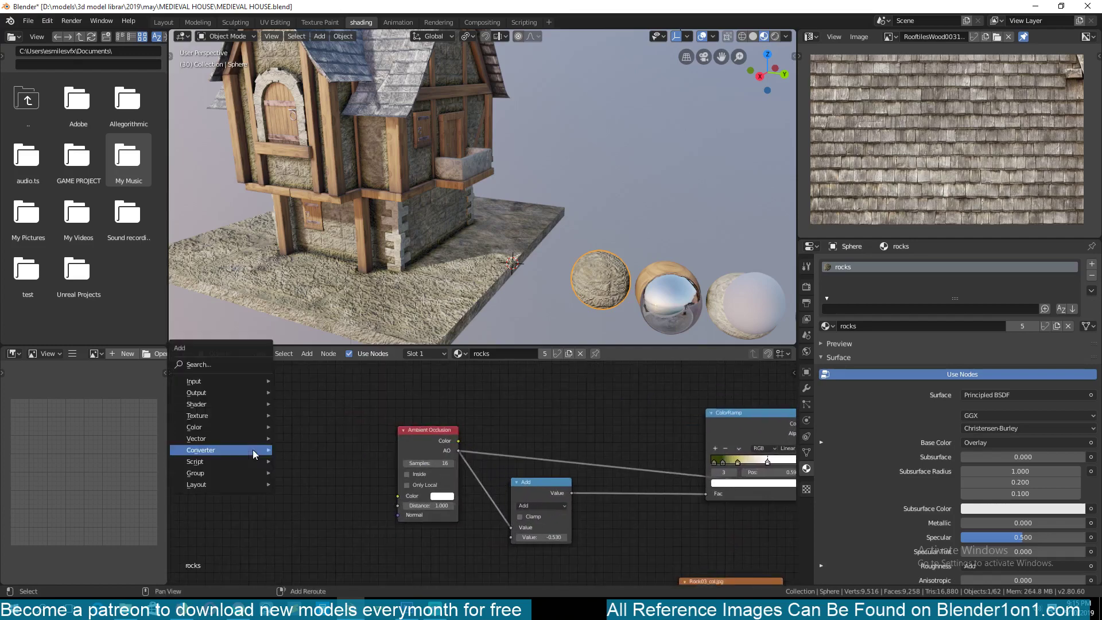
{"action": "mouse_move", "coordinate": [247, 382]}
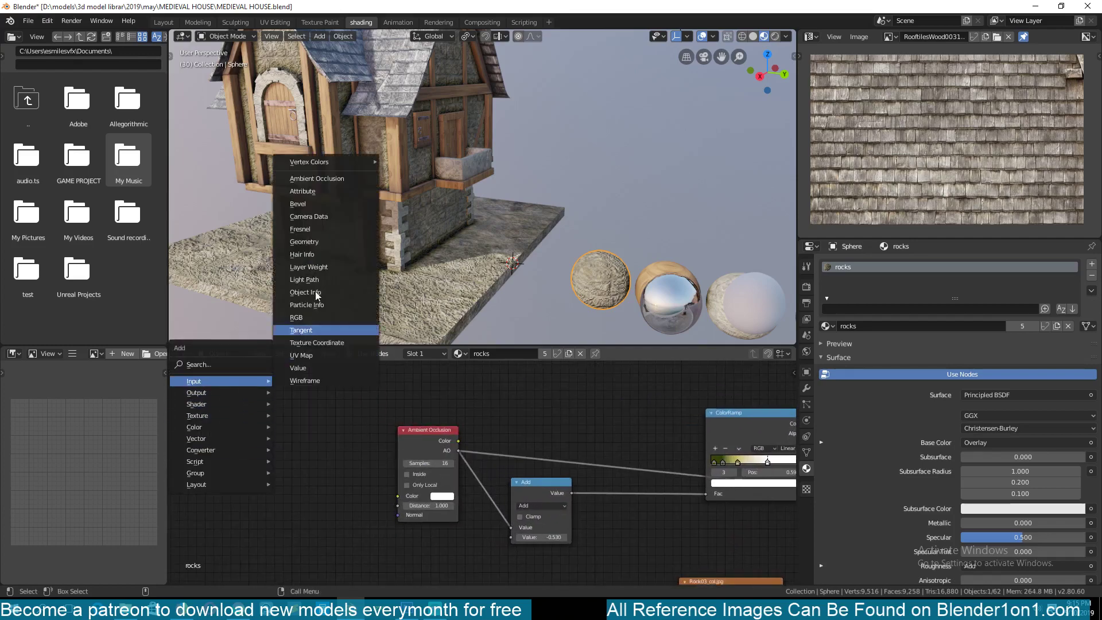
{"action": "left_click", "coordinate": [315, 177]}
{"action": "left_click", "coordinate": [345, 414]}
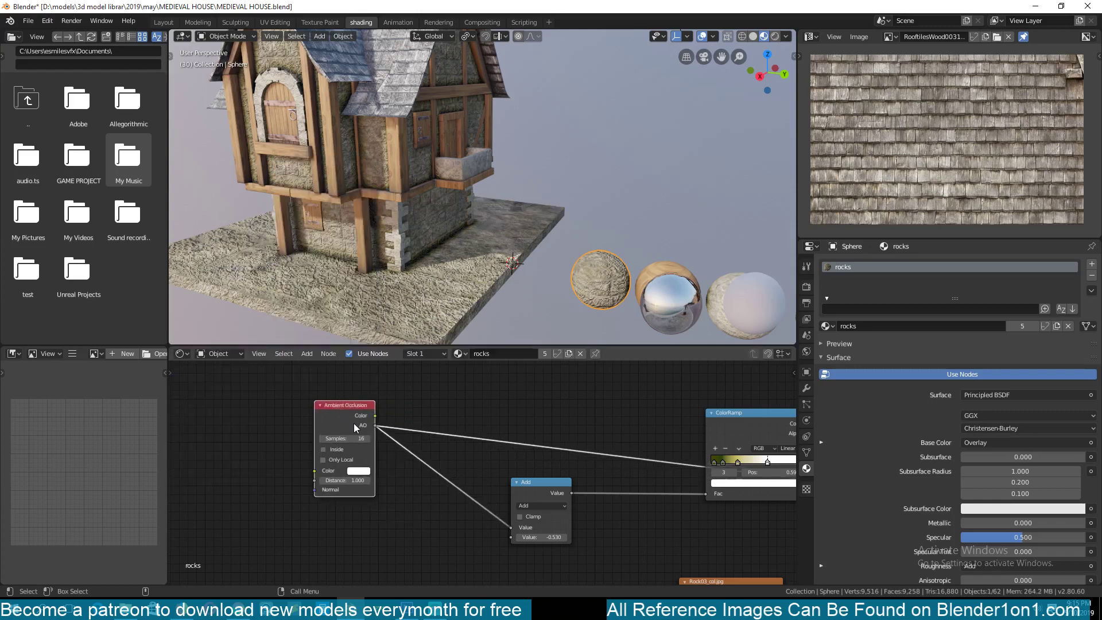
- Save the file, select the house's wall body and isolate it in local view
{"action": "middle_click_drag", "start_coordinate": [362, 249], "coordinate": [473, 268]}
{"action": "scroll", "coordinate": [474, 268], "scroll_direction": "up", "scroll_amount": 3}
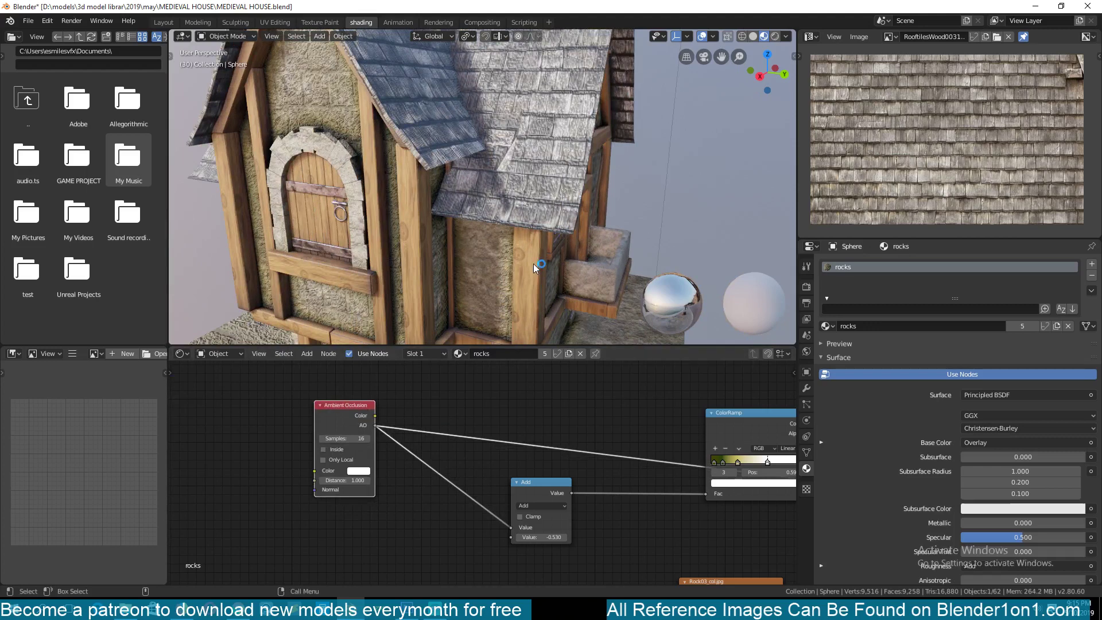
{"action": "key", "text": "ctrl+s"}
{"action": "left_click", "coordinate": [483, 244]}
{"action": "middle_click_drag", "start_coordinate": [483, 243], "coordinate": [468, 200]}
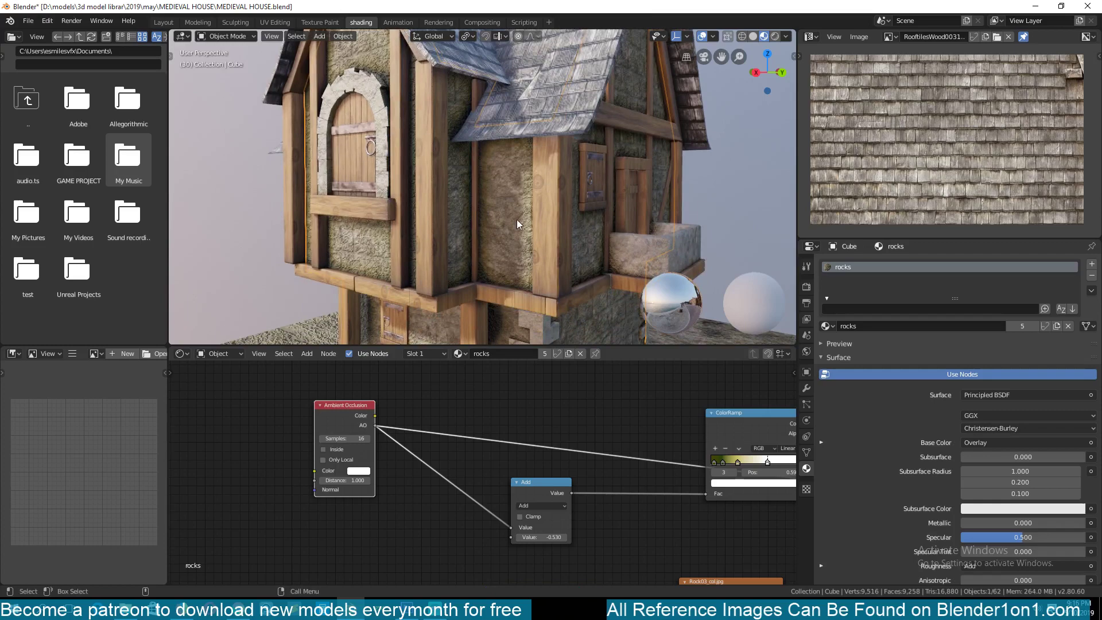
{"action": "key", "text": "KP_Divide"}
{"action": "middle_click_drag", "start_coordinate": [511, 228], "coordinate": [478, 223]}
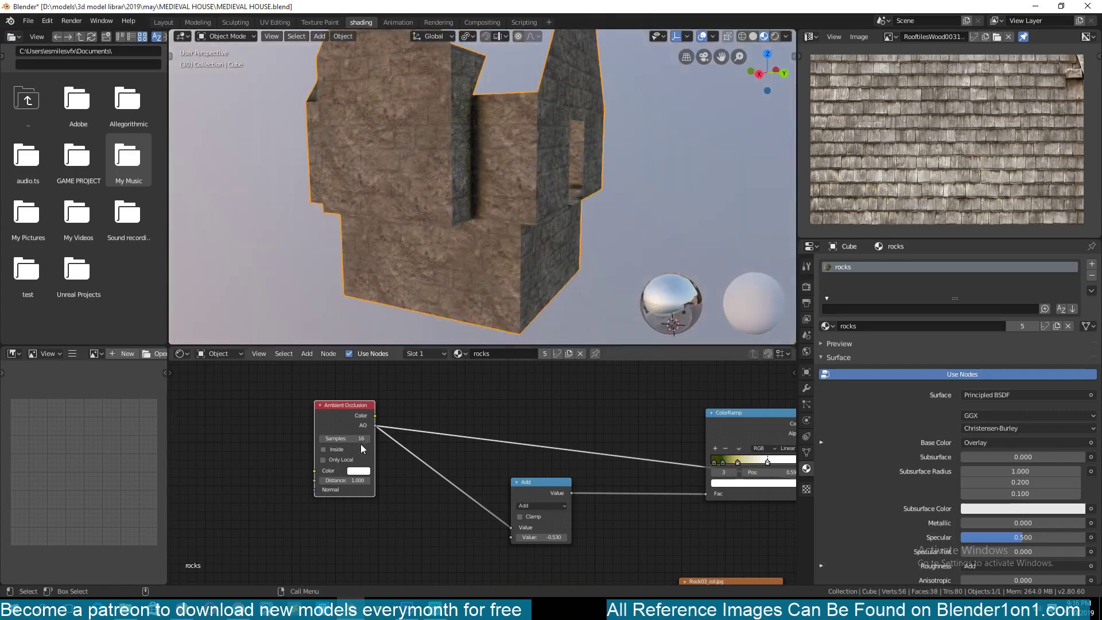
- Preview the Ambient Occlusion node's output on the isolated walls and inspect the corners and the ledge from below
{"action": "left_click", "coordinate": [362, 425], "text": "ctrl+shift"}
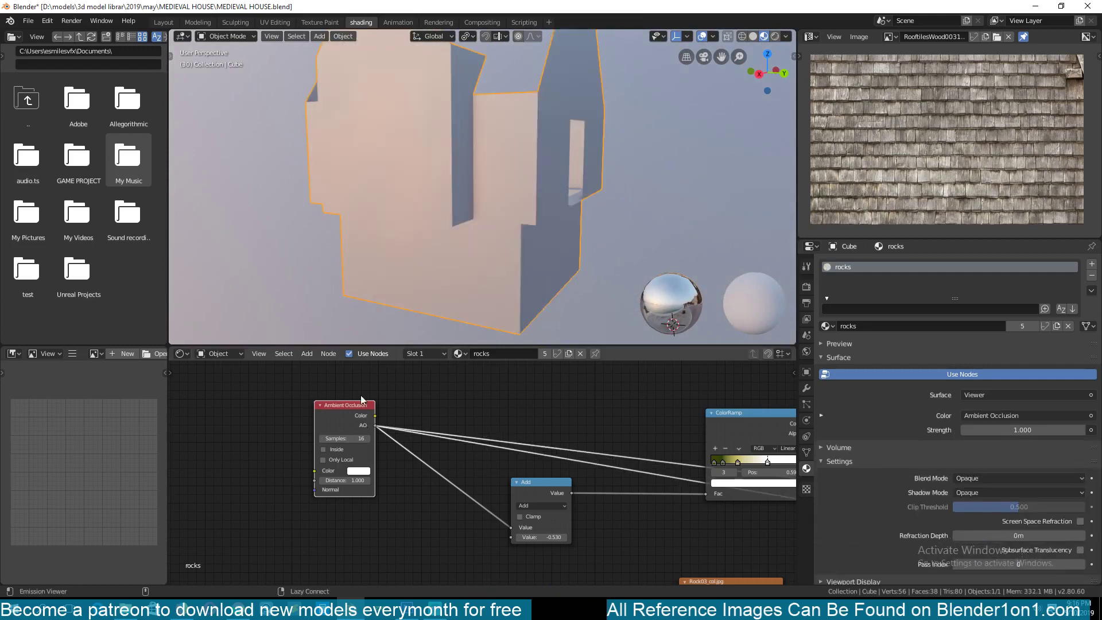
{"action": "middle_click_drag", "start_coordinate": [408, 272], "coordinate": [376, 228]}
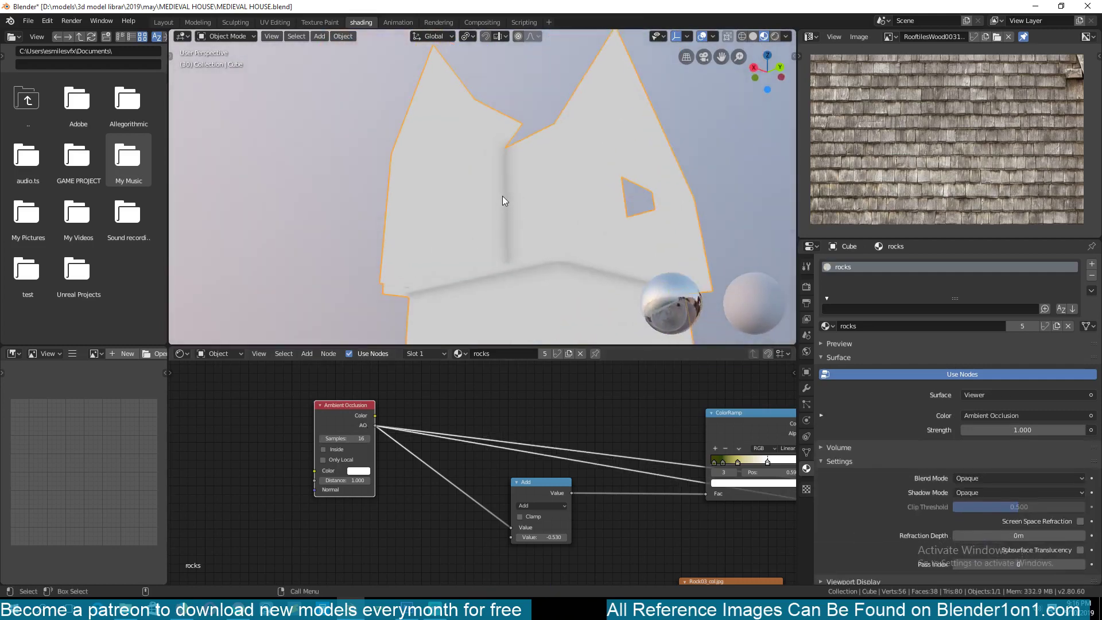
{"action": "middle_click_drag", "start_coordinate": [538, 285], "coordinate": [555, 286]}
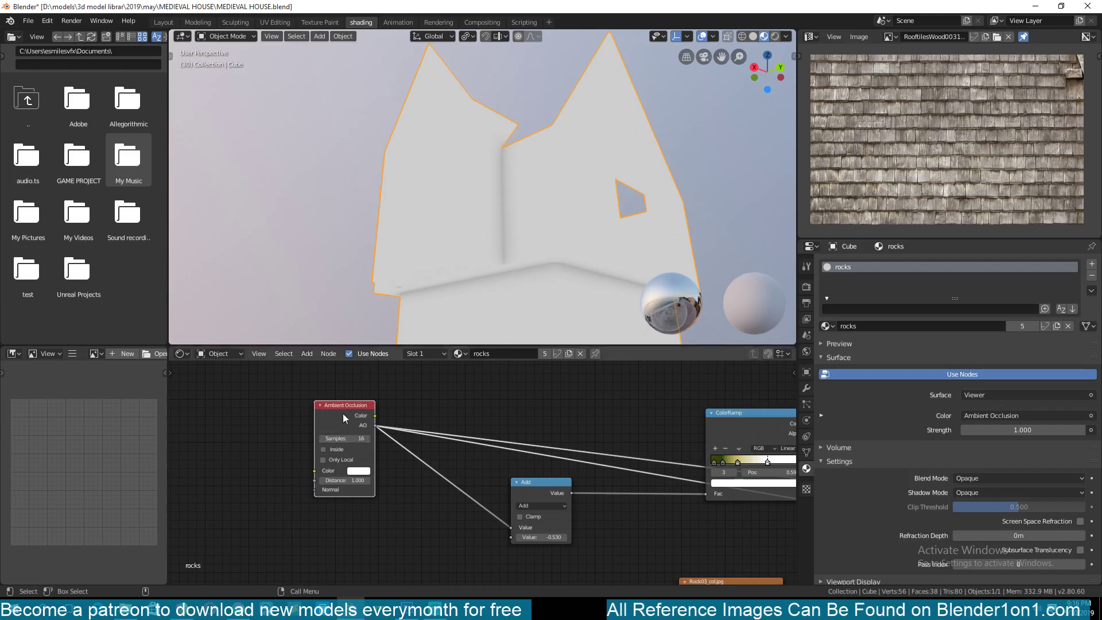
- Set the render engine to Cycles and display the viewport in rendered shading
{"action": "left_click", "coordinate": [807, 289]}
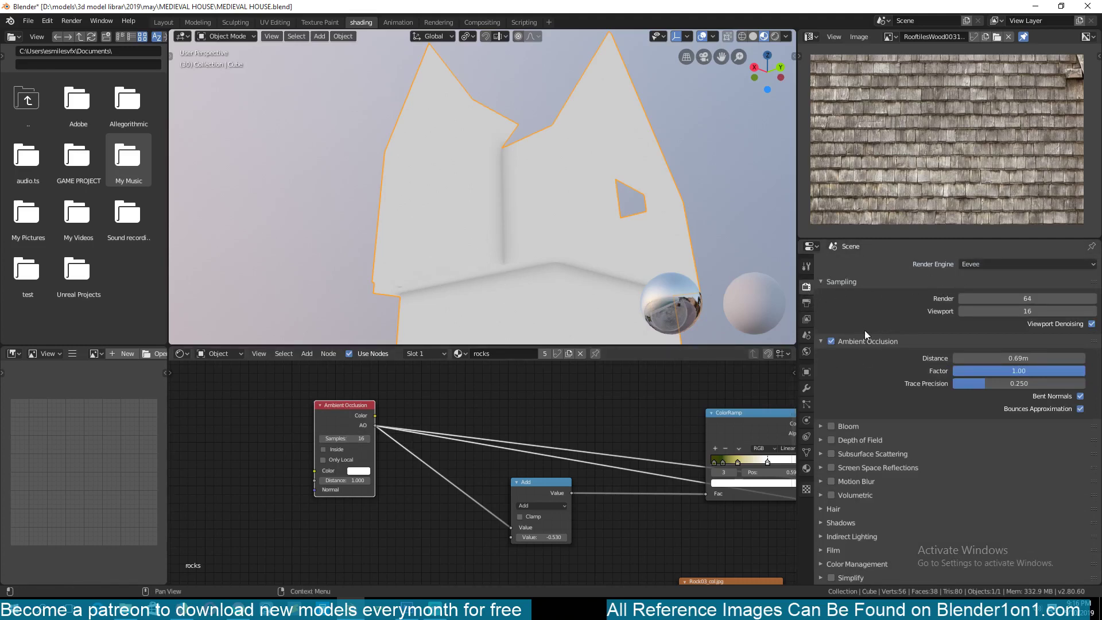
{"action": "left_click", "coordinate": [1004, 265]}
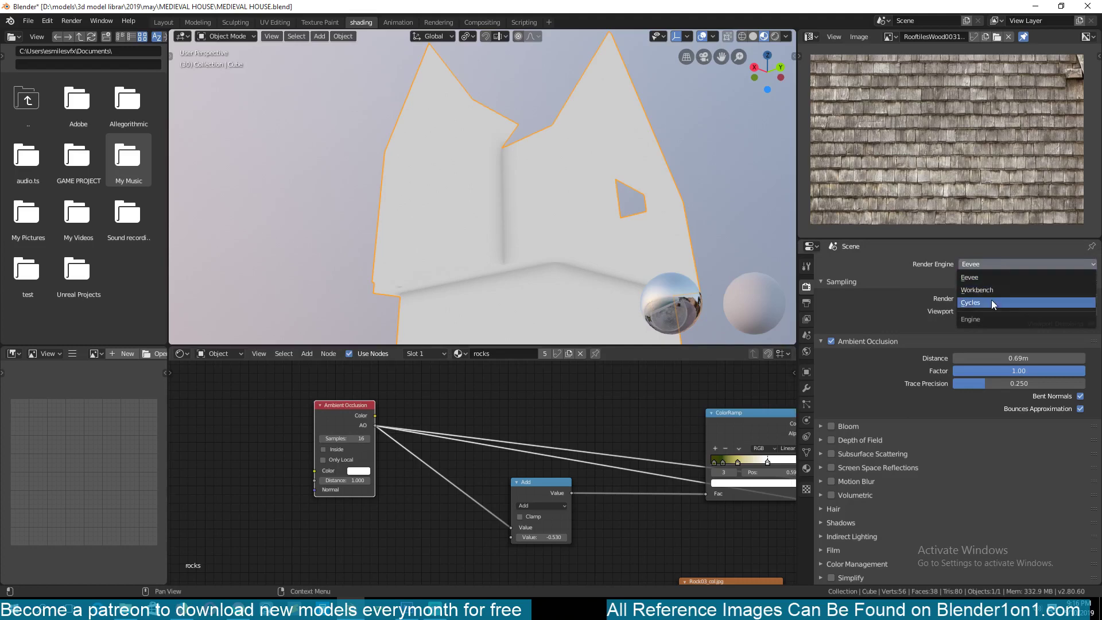
{"action": "left_click", "coordinate": [991, 301]}
{"action": "left_click", "coordinate": [776, 37]}
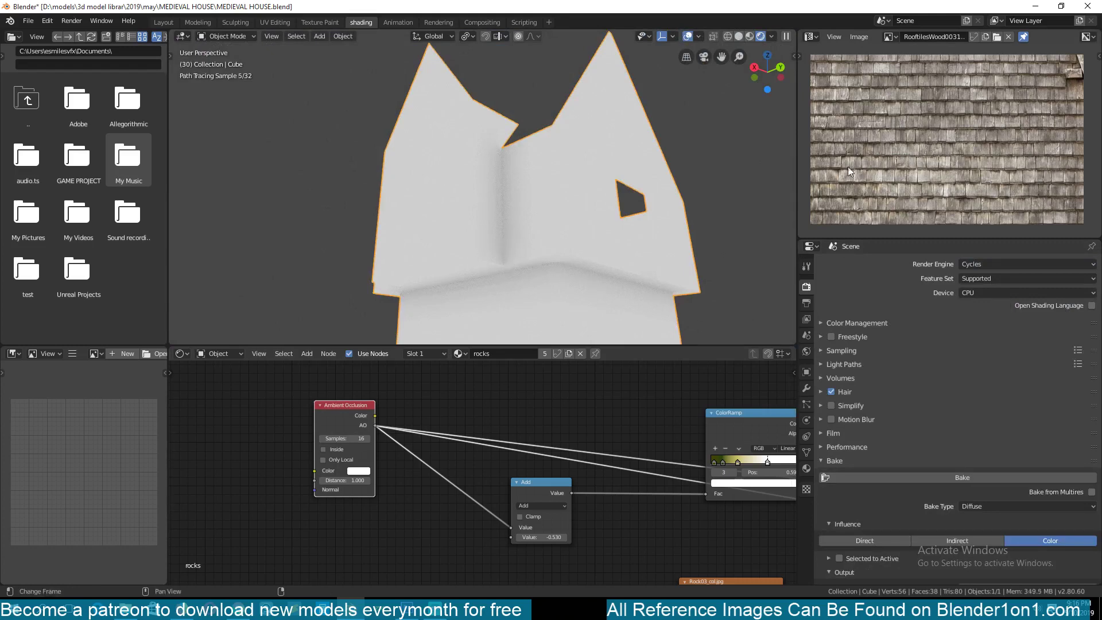
- Set the render engine back to Eevee and turn off Ambient Occlusion in the render settings
{"action": "left_click", "coordinate": [1029, 264]}
{"action": "left_click", "coordinate": [998, 279]}
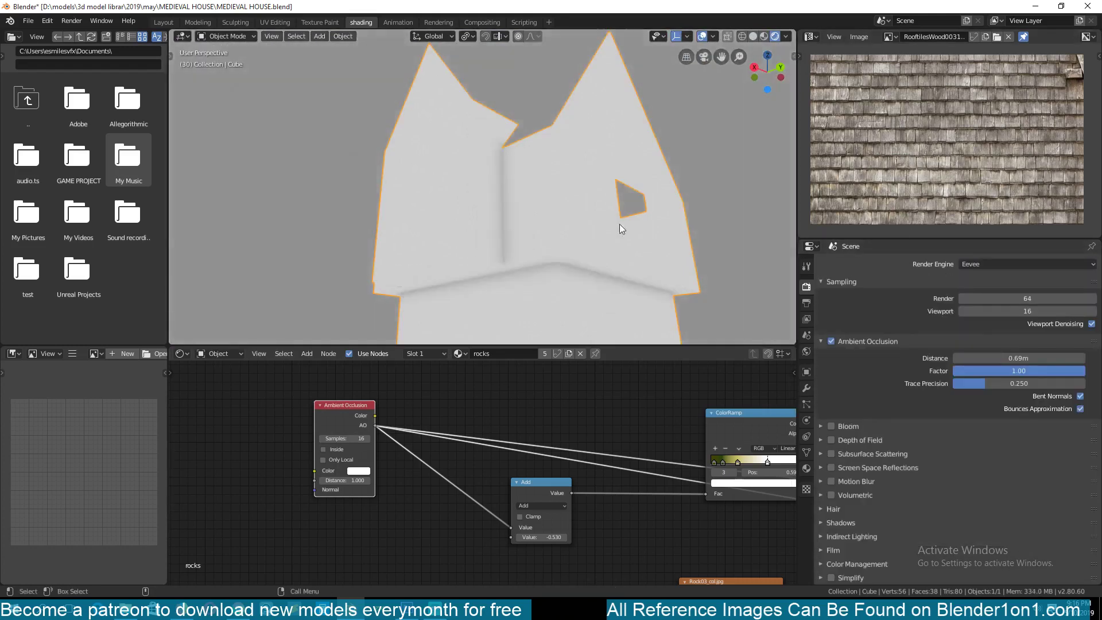
{"action": "left_click", "coordinate": [825, 336]}
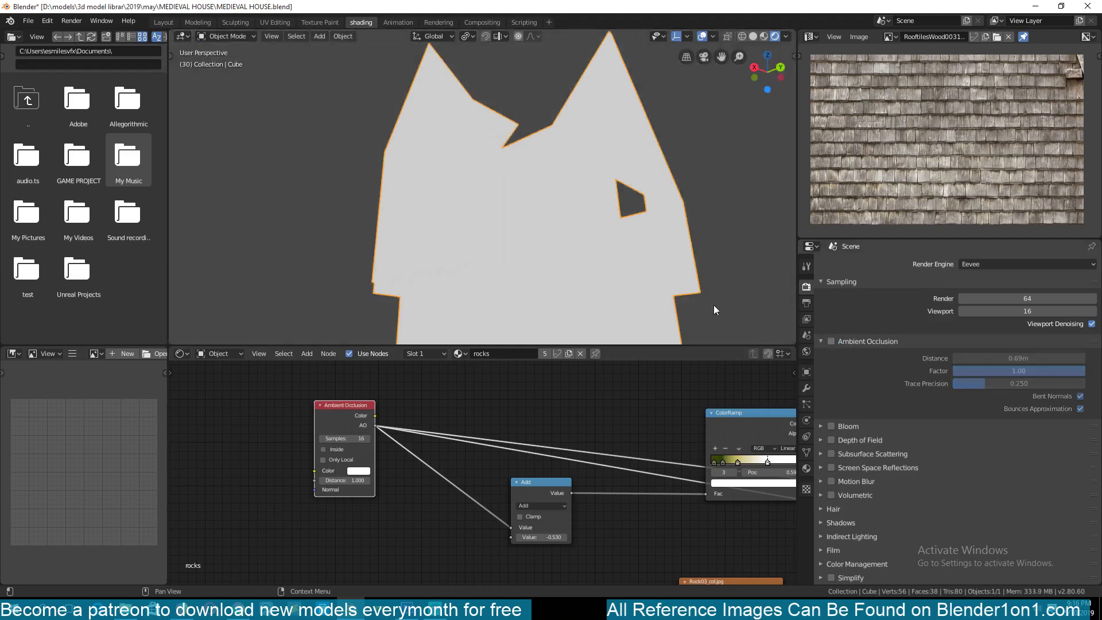
- Turn on Ambient Occlusion in the render settings and reset its distance to the default value
{"action": "left_click", "coordinate": [832, 341]}
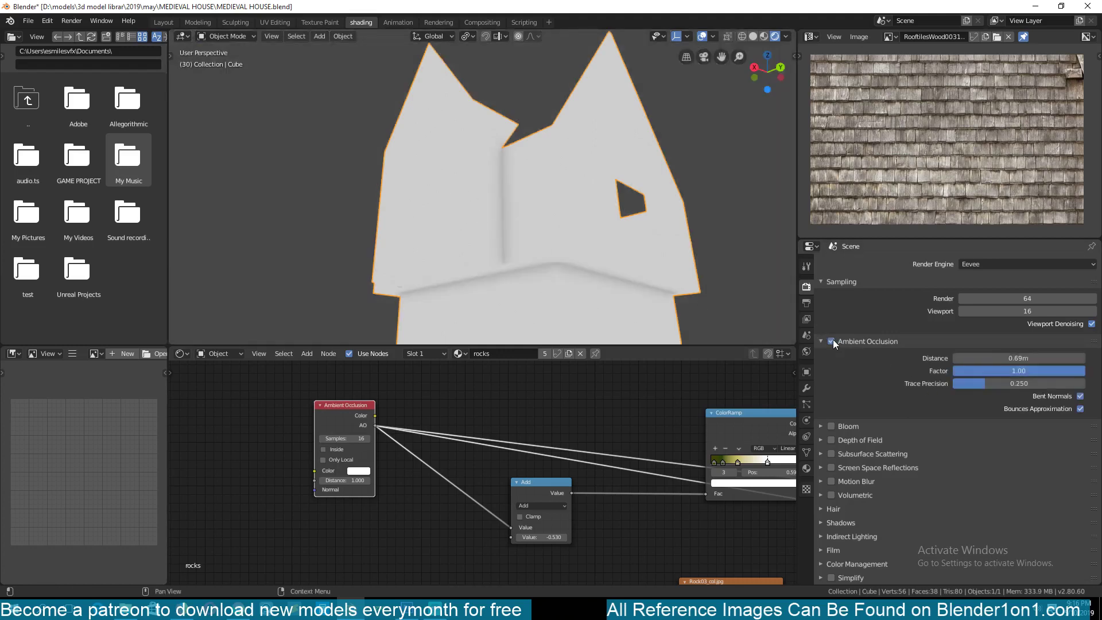
{"action": "right_click", "coordinate": [996, 360]}
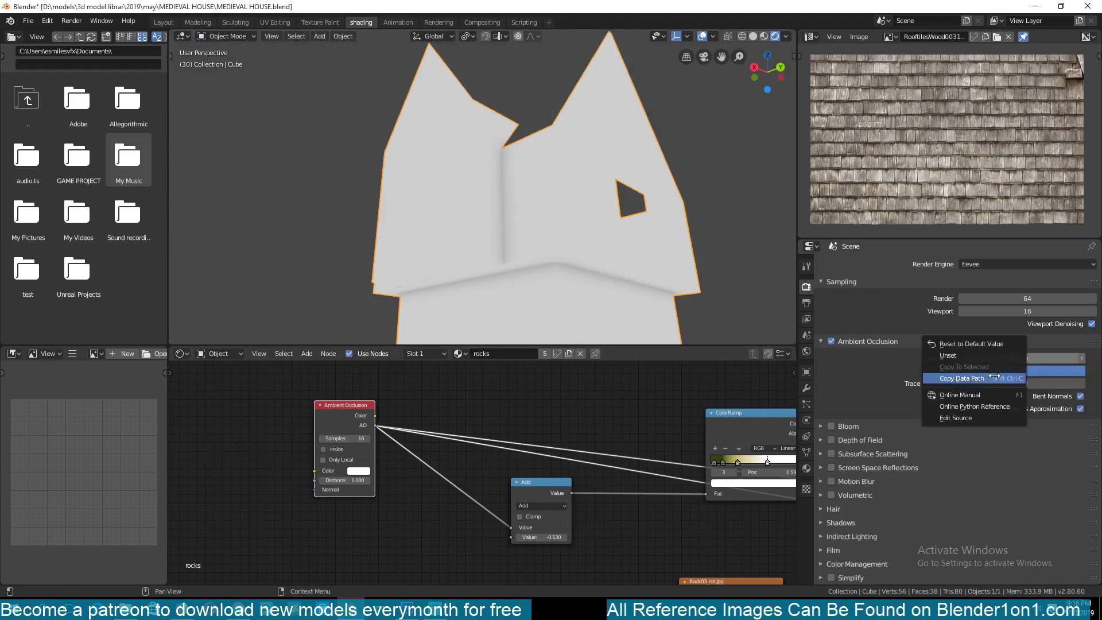
{"action": "left_click", "coordinate": [997, 343]}
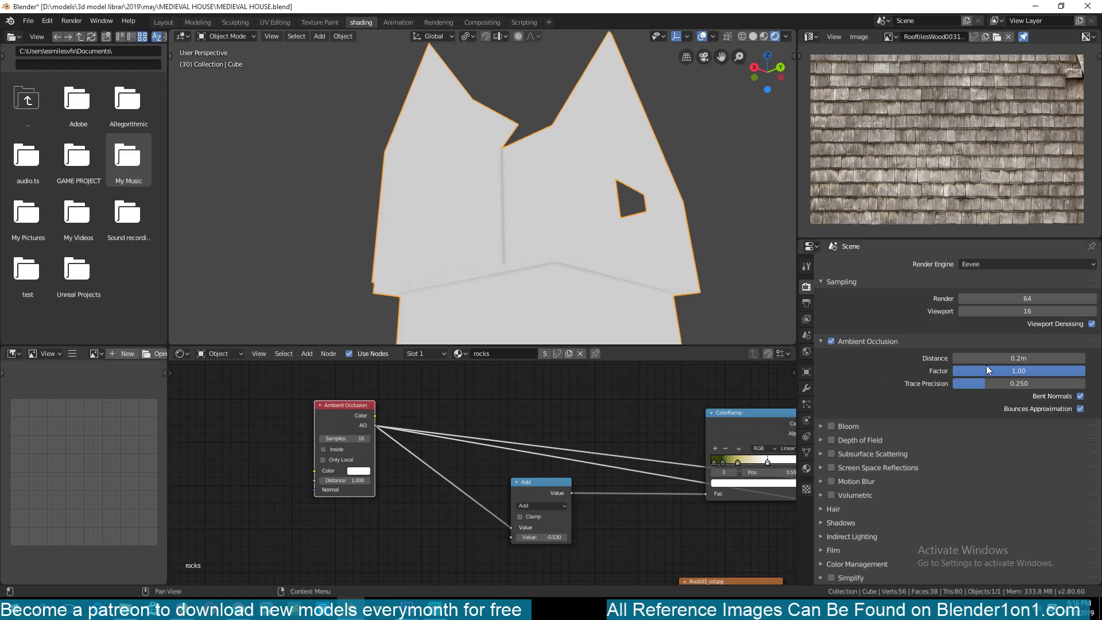
- Set the render settings' Ambient Occlusion distance to 0.99 m and check the shading around the wall corner
{"action": "mouse_move", "coordinate": [1013, 360]}
{"action": "left_mouse_down"}
{"action": "mouse_move", "coordinate": [998, 358]}
{"action": "mouse_move", "coordinate": [1021, 358]}
{"action": "left_mouse_up"}
{"action": "scroll", "coordinate": [437, 221], "scroll_direction": "down", "scroll_amount": 2}
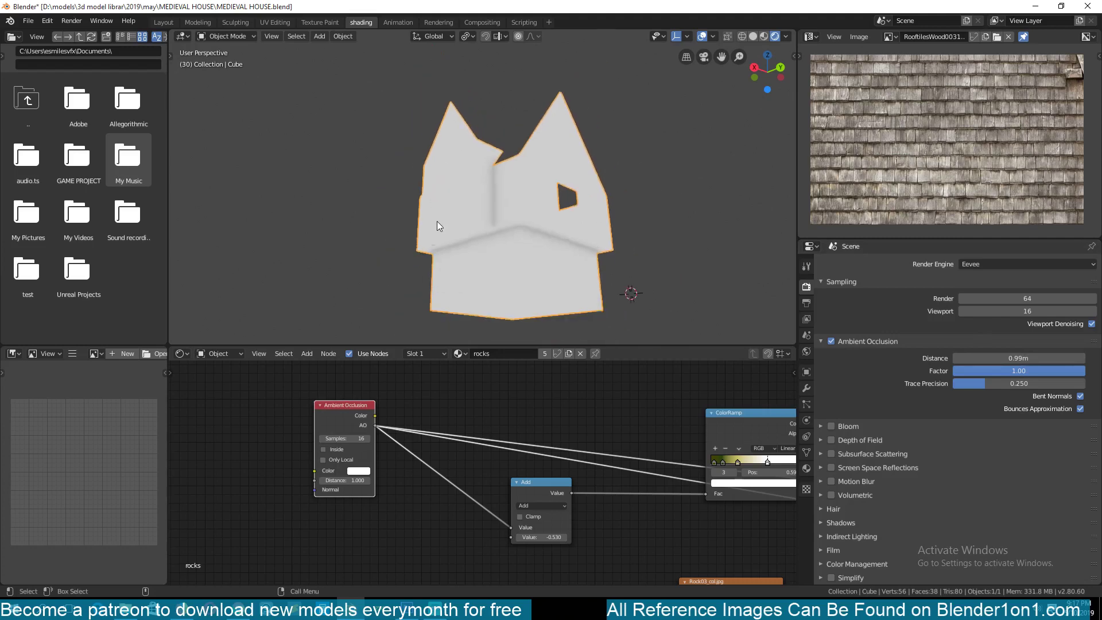
{"action": "scroll", "coordinate": [432, 255], "scroll_direction": "up", "scroll_amount": 4}
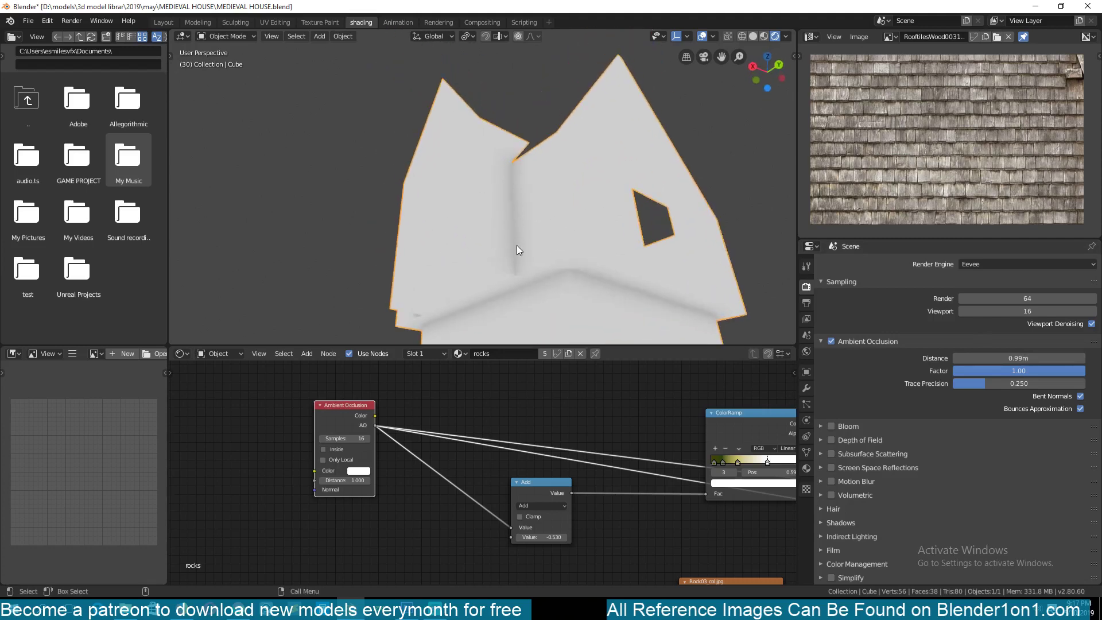
- Preview the ColorRamp node's output on the isolated walls and inspect the inner corner and the ledge
{"action": "middle_click_drag", "start_coordinate": [355, 424], "coordinate": [258, 426]}
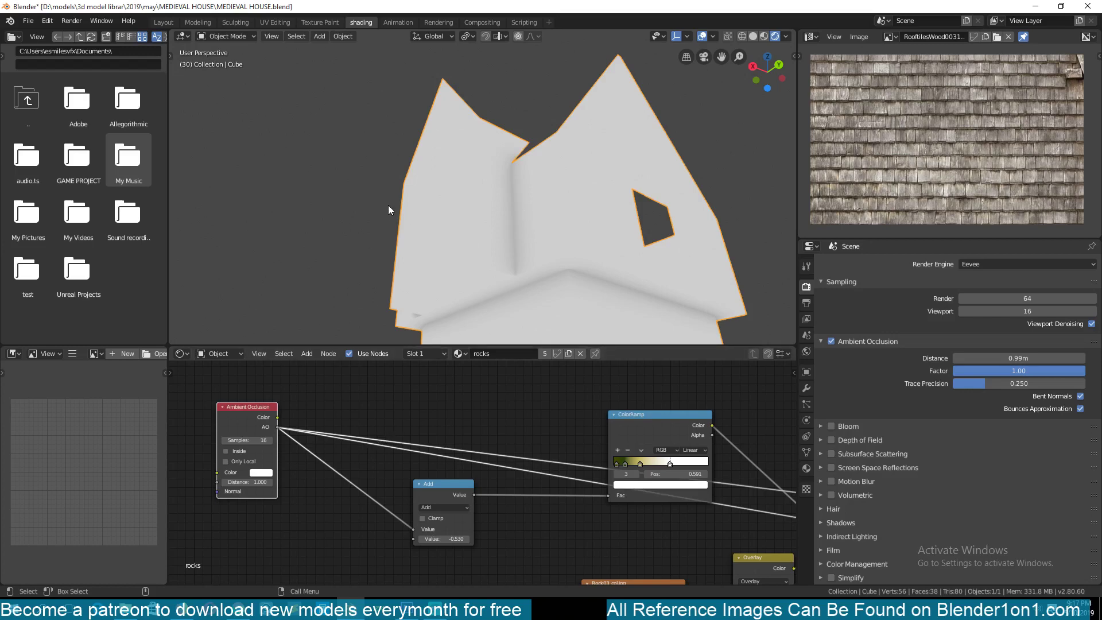
{"action": "middle_click_drag", "start_coordinate": [389, 205], "coordinate": [412, 234]}
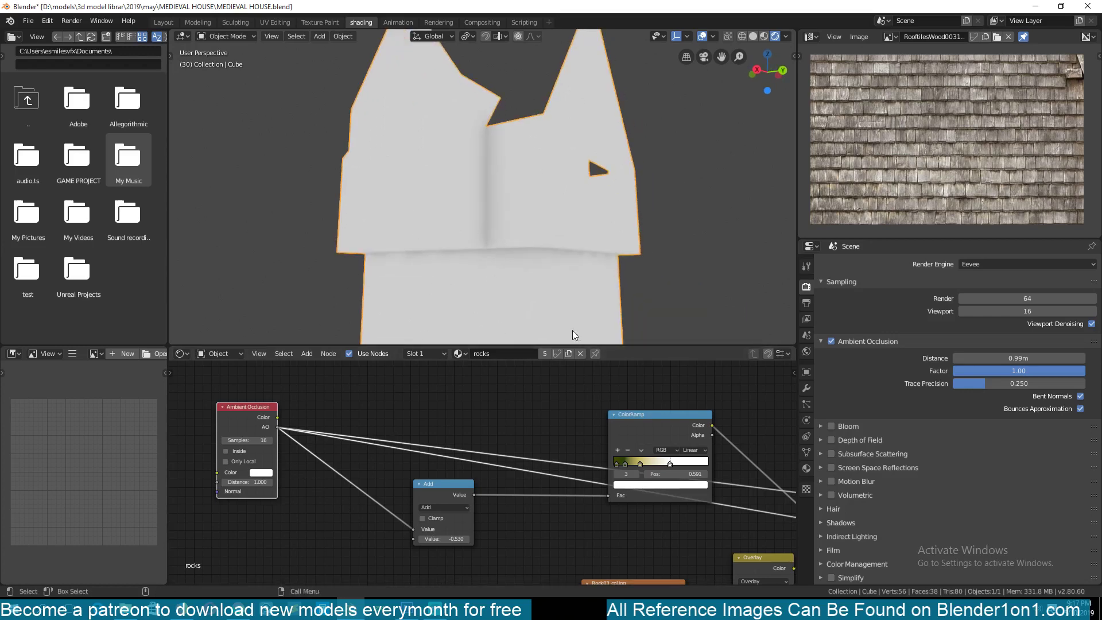
{"action": "left_click_drag", "start_coordinate": [641, 428], "coordinate": [647, 391]}
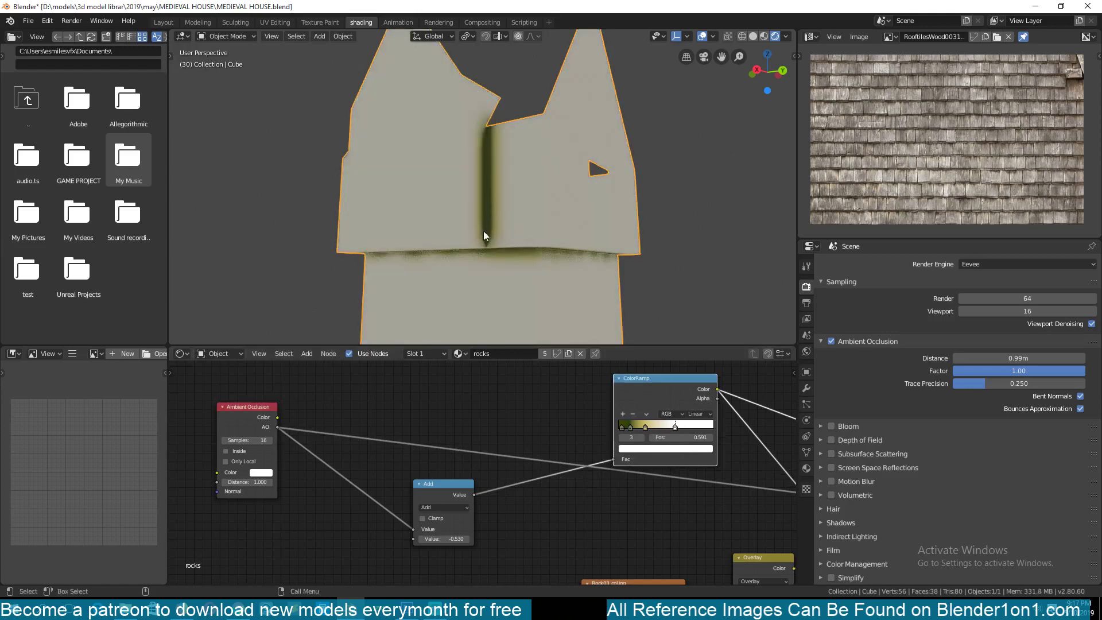
{"action": "middle_click_drag", "start_coordinate": [483, 231], "coordinate": [497, 189]}
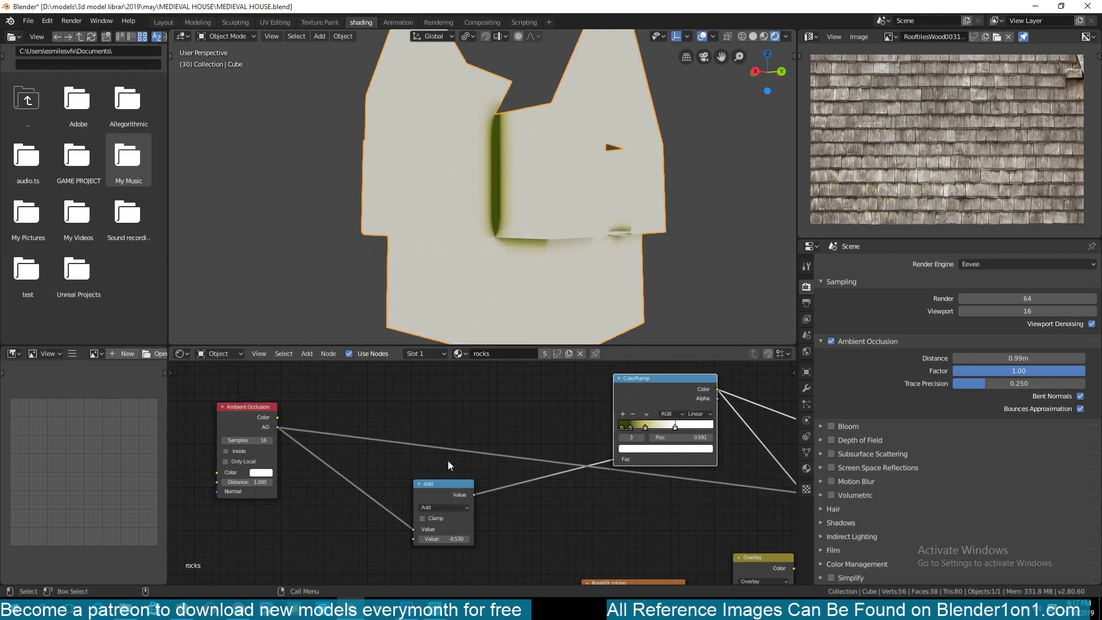
- Add a Math node to the rocks material, look through its operation options and delete the node
{"action": "middle_click_drag", "start_coordinate": [392, 409], "coordinate": [433, 477]}
{"action": "key", "text": "shift+a"}
{"action": "mouse_move", "coordinate": [434, 447]}
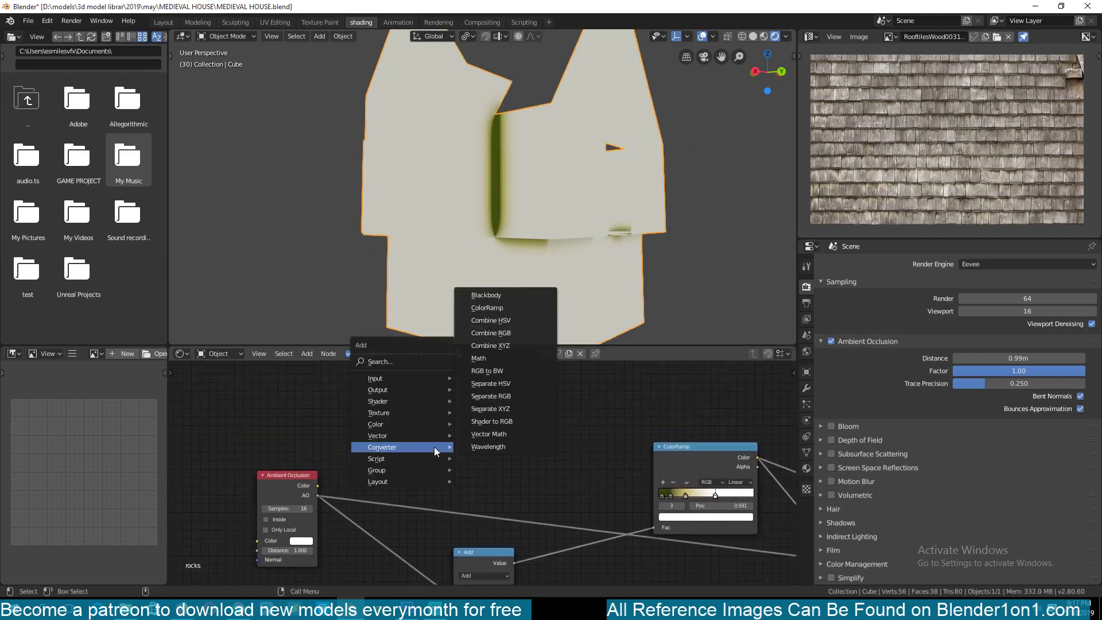
{"action": "left_click", "coordinate": [493, 359]}
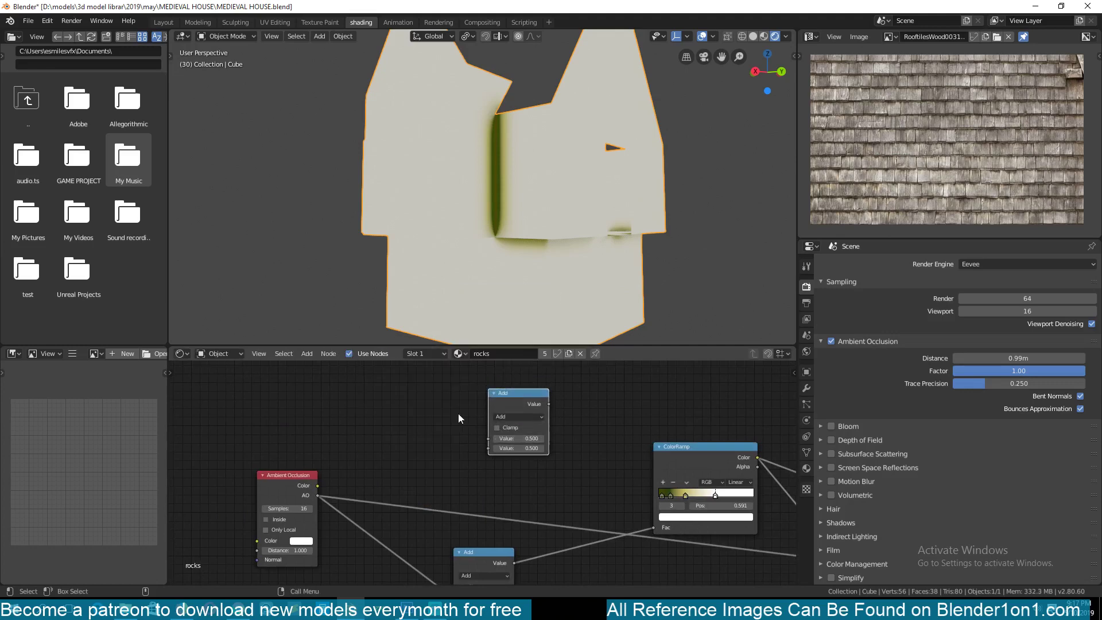
{"action": "left_click", "coordinate": [517, 417]}
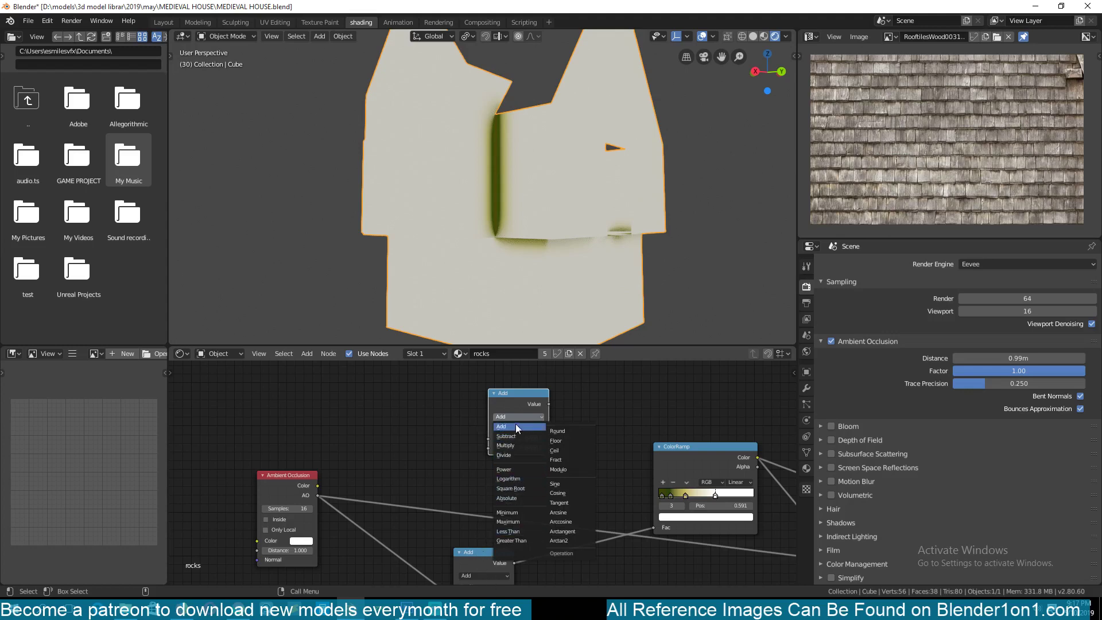
{"action": "left_click", "coordinate": [517, 470]}
{"action": "key", "text": "x"}
- Preview the Ambient Occlusion node's output on the walls and compare it with the Add node's output
{"action": "middle_click_drag", "start_coordinate": [480, 483], "coordinate": [488, 419]}
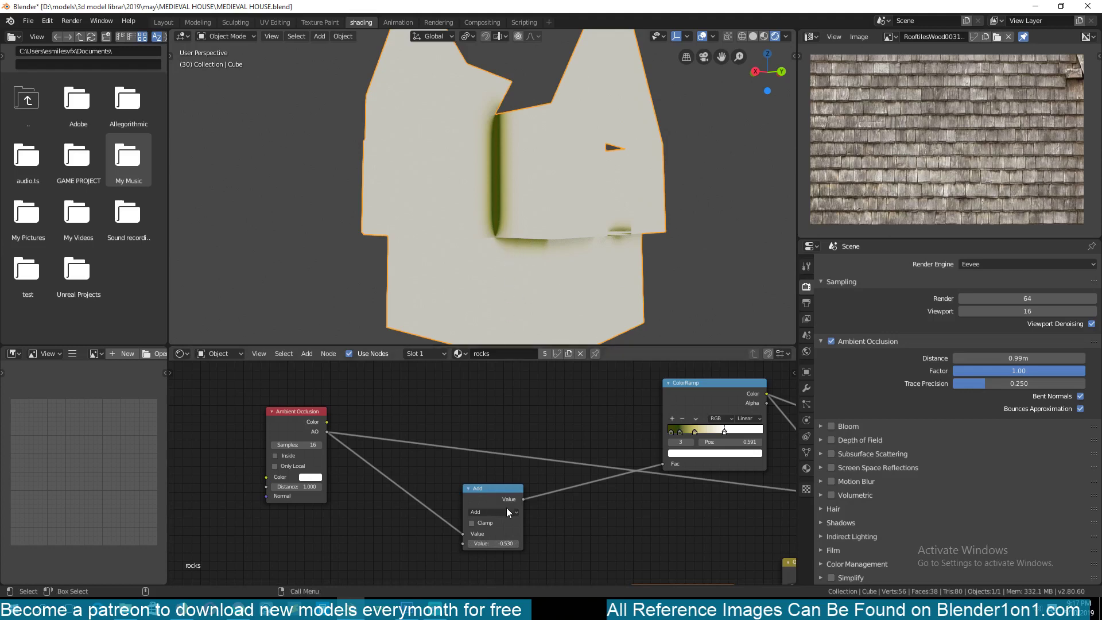
{"action": "left_click", "coordinate": [284, 417], "text": "ctrl+shift"}
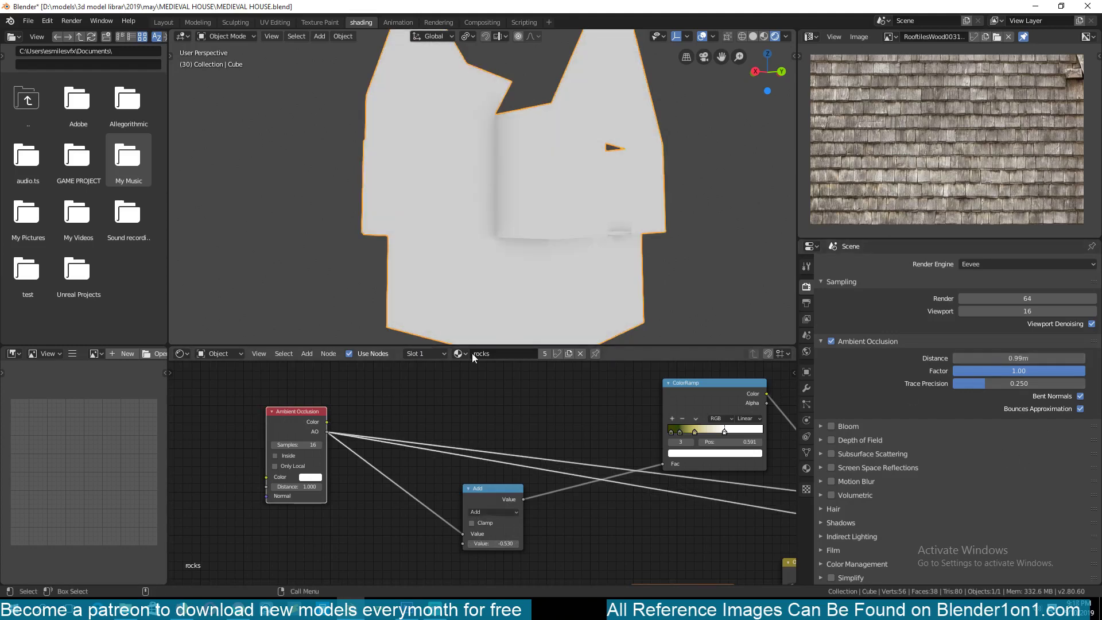
{"action": "middle_click_drag", "start_coordinate": [500, 203], "coordinate": [492, 183]}
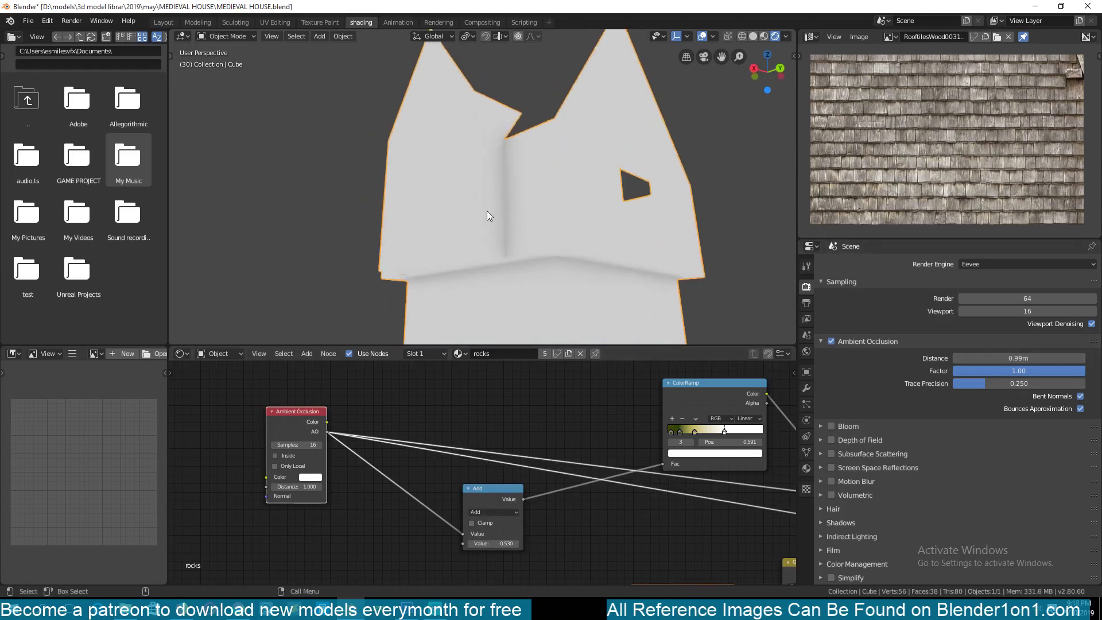
{"action": "left_click", "coordinate": [507, 500], "text": "ctrl+shift"}
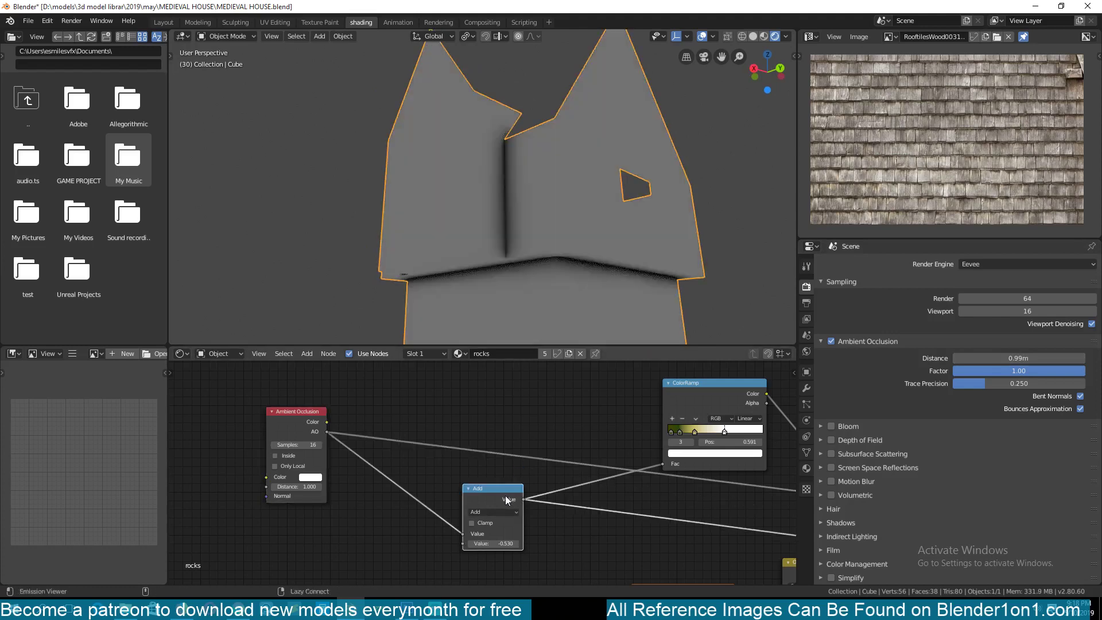
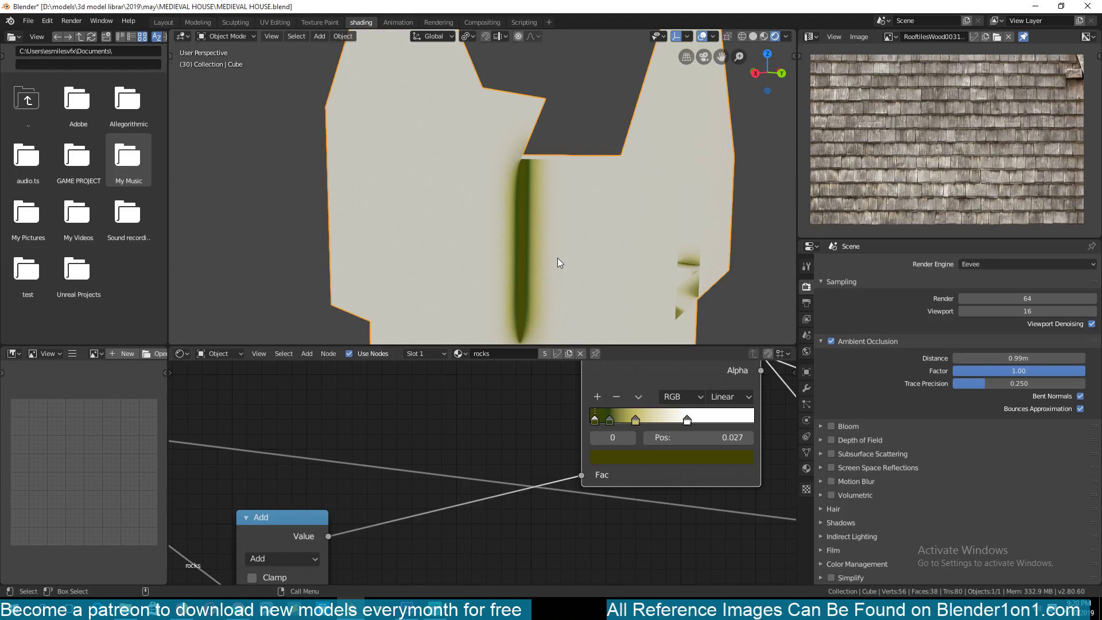
- Inspect the ColorRamp's tint along the wall corner and under the ledge, and save the file
{"action": "middle_click_drag", "start_coordinate": [550, 274], "coordinate": [515, 216]}
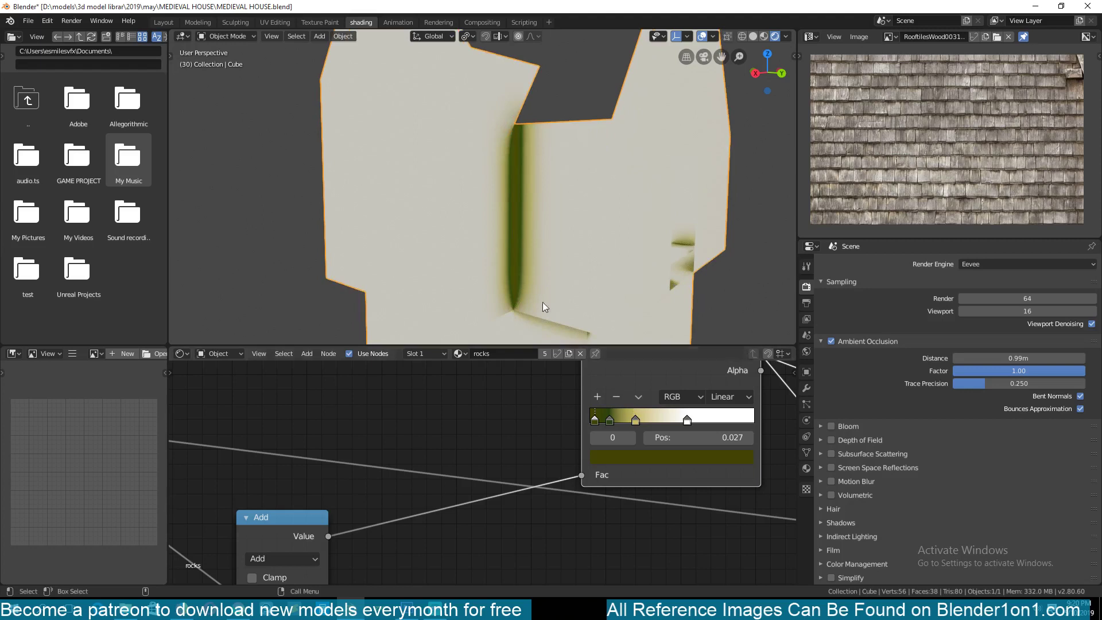
{"action": "scroll", "coordinate": [582, 296], "scroll_direction": "down", "scroll_amount": 5}
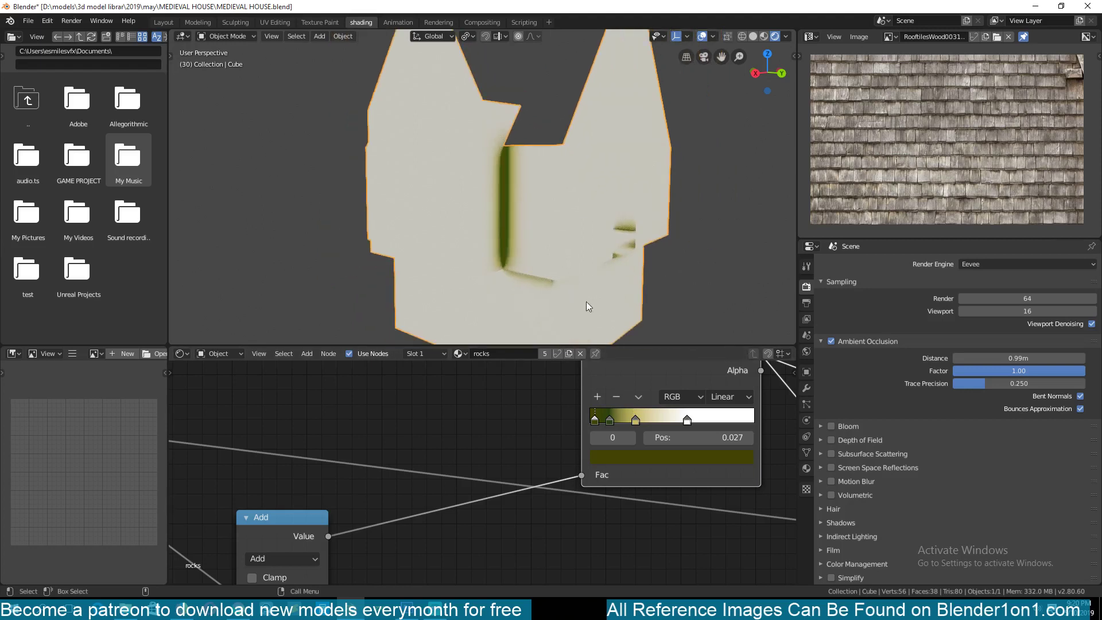
{"action": "middle_click_drag", "start_coordinate": [570, 300], "coordinate": [485, 272]}
{"action": "key", "text": "ctrl+s"}
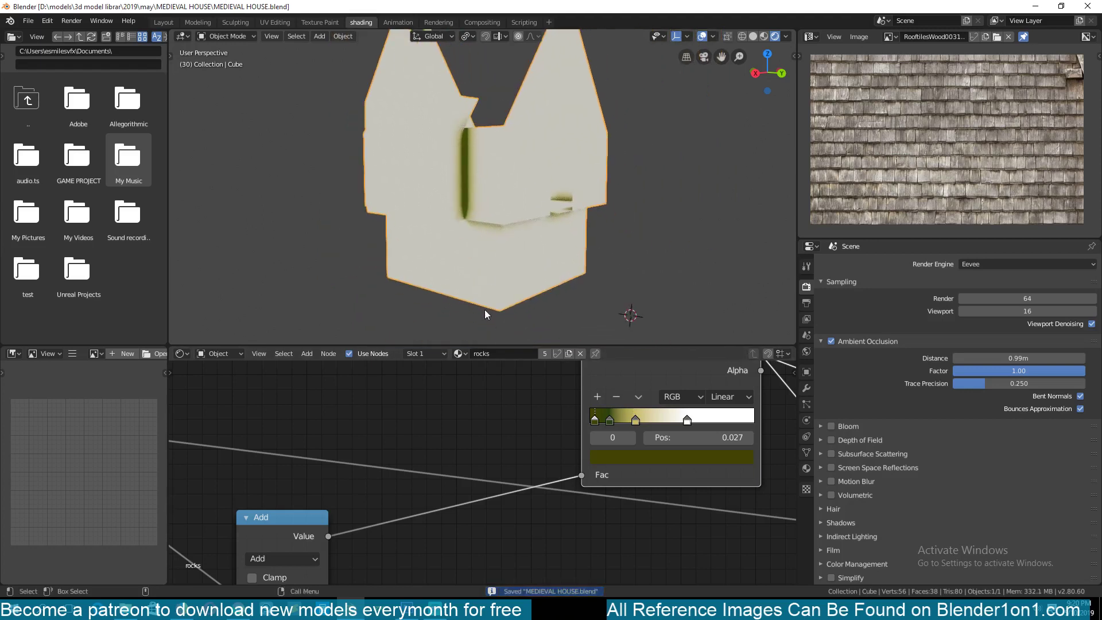
- Preview the Rock03_col.jpg image texture's color output on the isolated walls
{"action": "scroll", "coordinate": [499, 406], "scroll_direction": "down", "scroll_amount": 5}
{"action": "middle_click_drag", "start_coordinate": [499, 405], "coordinate": [427, 375]}
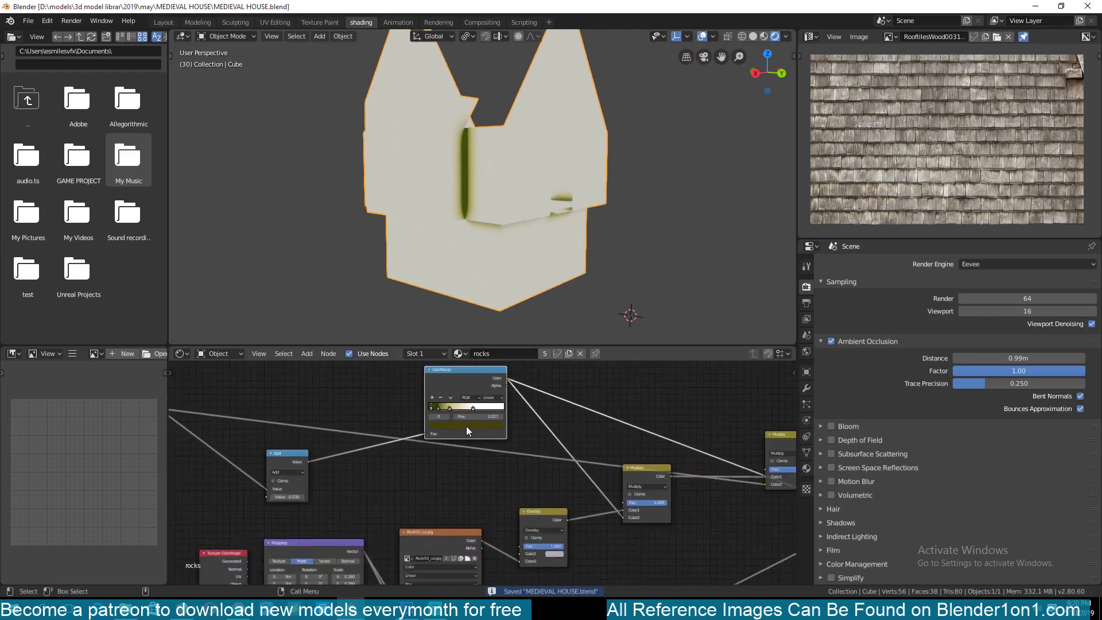
{"action": "scroll", "coordinate": [570, 477], "scroll_direction": "up", "scroll_amount": 2}
{"action": "middle_click_drag", "start_coordinate": [570, 477], "coordinate": [493, 457]}
{"action": "scroll", "coordinate": [468, 467], "scroll_direction": "down", "scroll_amount": 5}
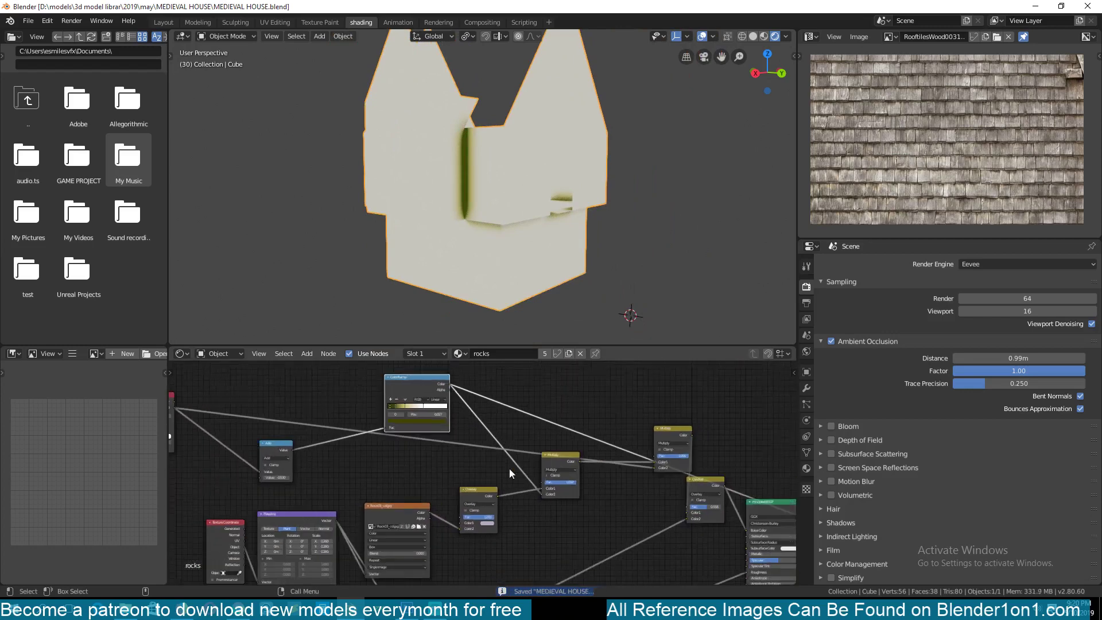
{"action": "middle_click_drag", "start_coordinate": [367, 492], "coordinate": [504, 436]}
{"action": "scroll", "coordinate": [518, 463], "scroll_direction": "up", "scroll_amount": 2}
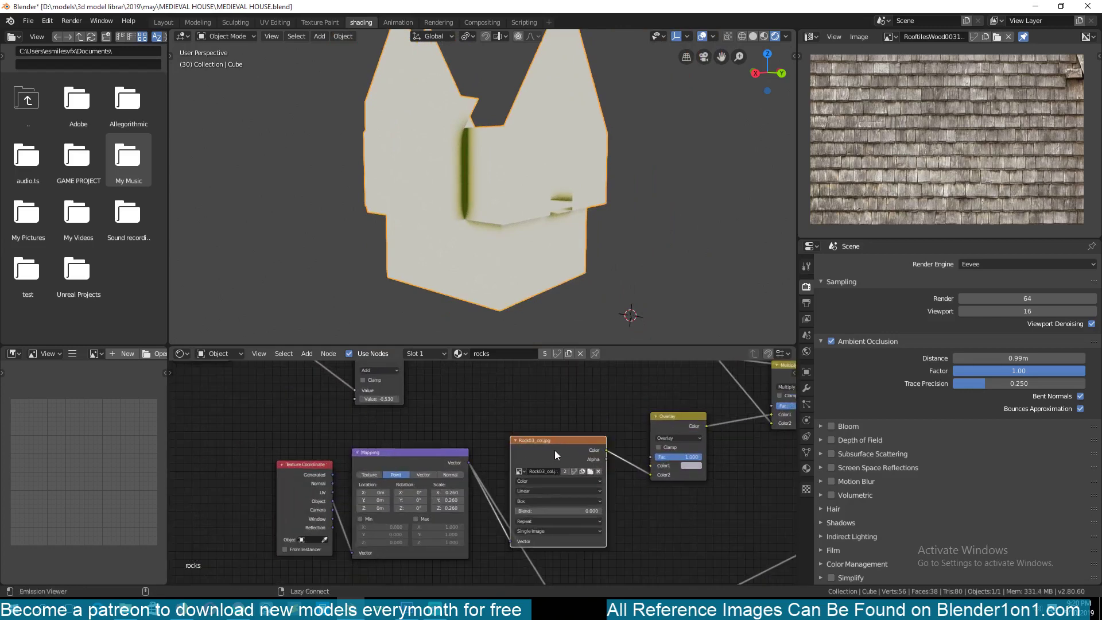
{"action": "left_click", "coordinate": [554, 450], "text": "ctrl+shift"}
{"action": "middle_click_drag", "start_coordinate": [488, 288], "coordinate": [509, 243]}
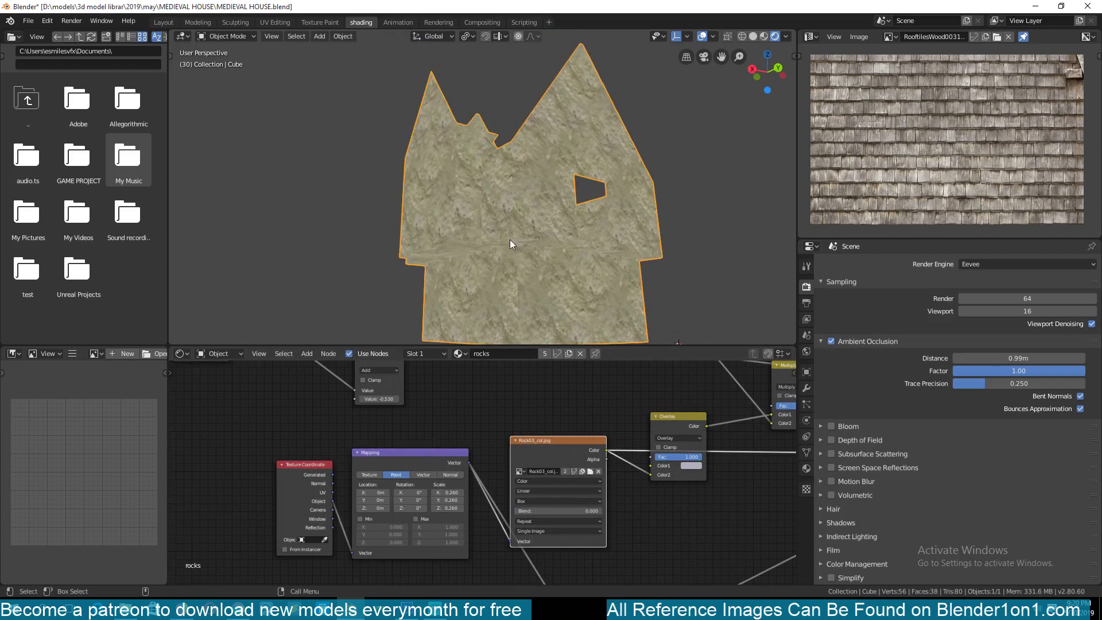
- Shift the Overlay node after the rock texture slightly and preview its output on the walls
{"action": "middle_click_drag", "start_coordinate": [642, 417], "coordinate": [480, 435]}
{"action": "left_click_drag", "start_coordinate": [516, 449], "coordinate": [528, 446]}
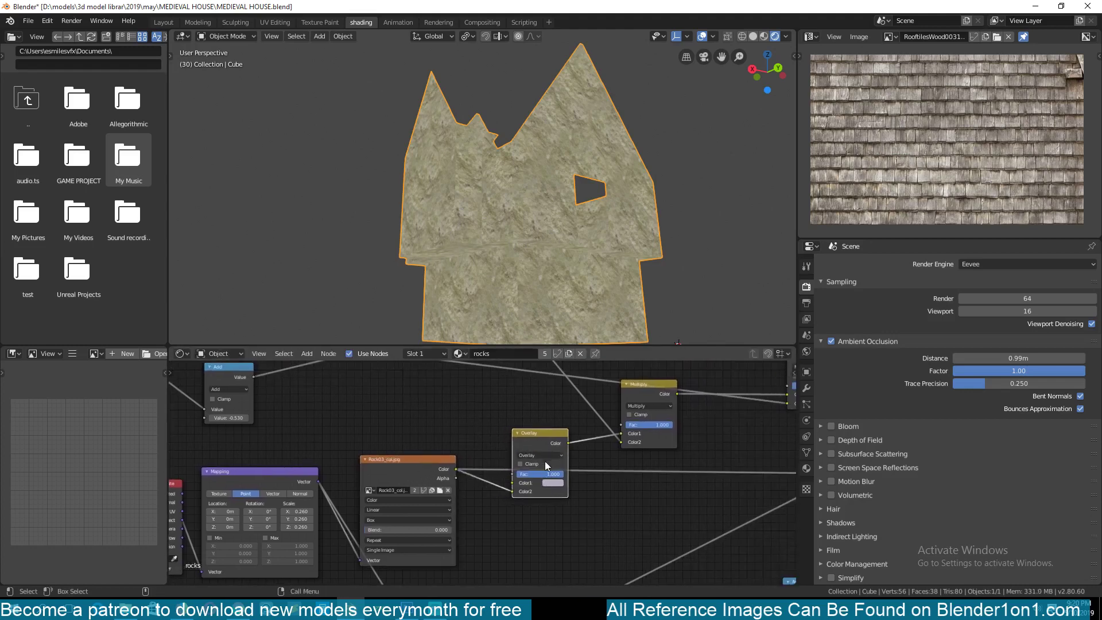
{"action": "left_click", "coordinate": [544, 439], "text": "ctrl+shift"}
- Try a reddish tint for the Overlay node's Color1 and undo the color change
{"action": "left_click", "coordinate": [553, 483]}
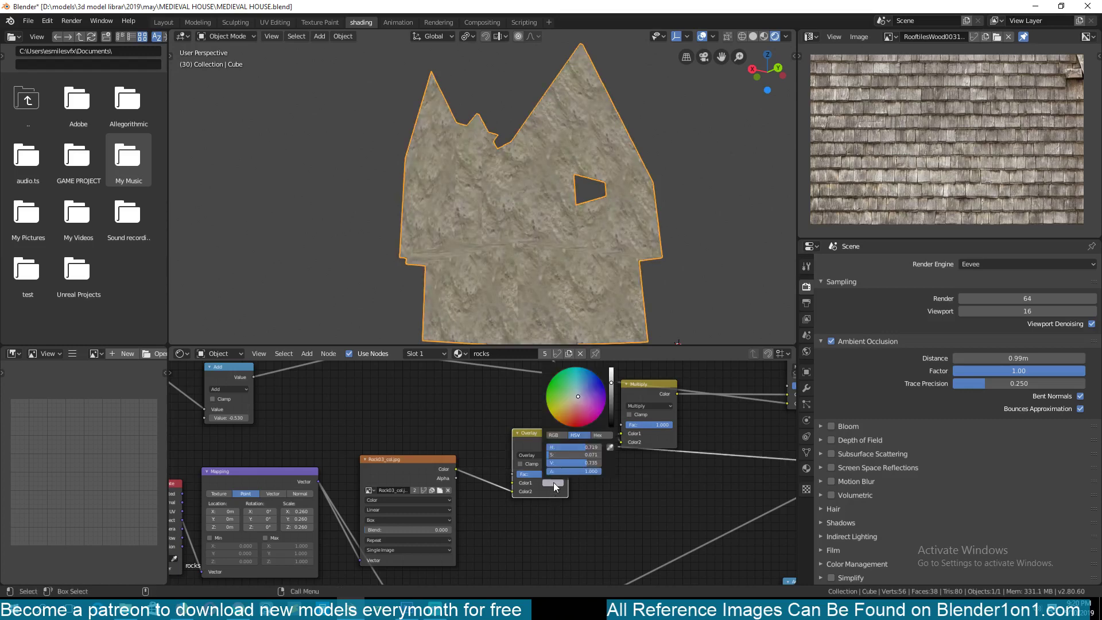
{"action": "left_click_drag", "start_coordinate": [579, 397], "coordinate": [574, 405]}
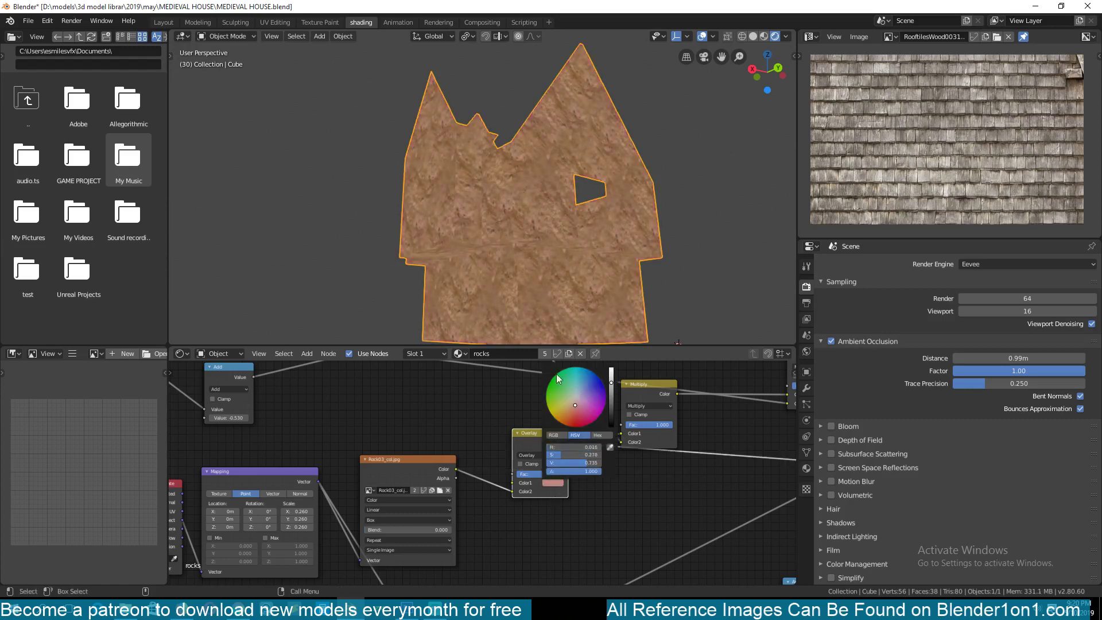
{"action": "key", "text": "ctrl+z"}
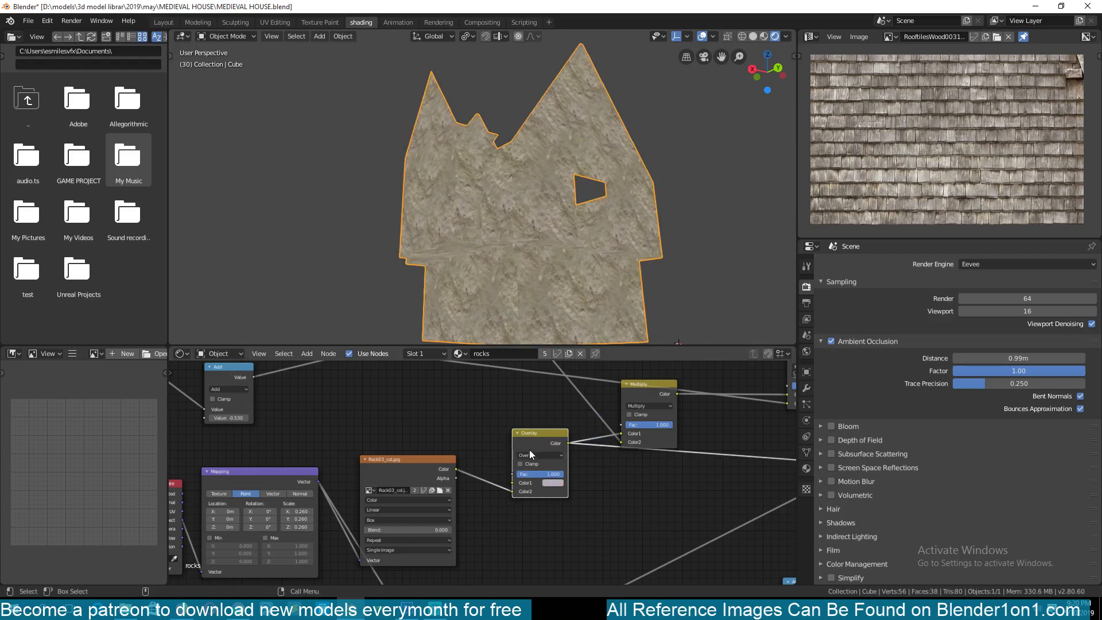
- Move the Overlay node closer to the rock texture and select the Multiply node that it feeds
{"action": "left_click_drag", "start_coordinate": [530, 449], "coordinate": [509, 467]}
{"action": "middle_click_drag", "start_coordinate": [567, 458], "coordinate": [499, 498]}
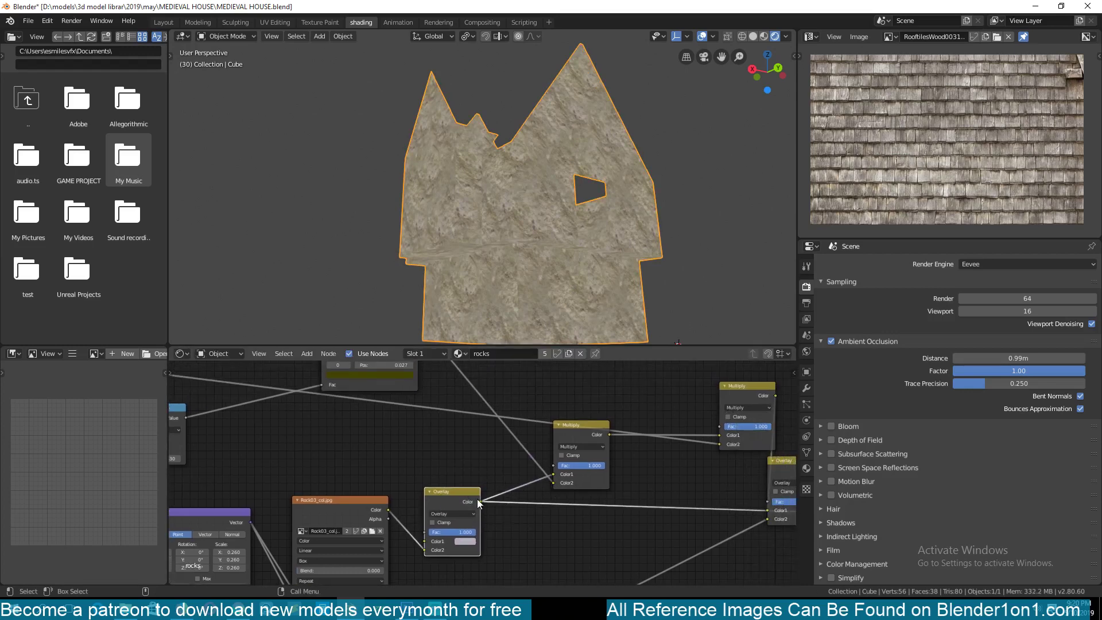
{"action": "middle_click_drag", "start_coordinate": [477, 498], "coordinate": [471, 510]}
{"action": "left_click", "coordinate": [556, 451]}
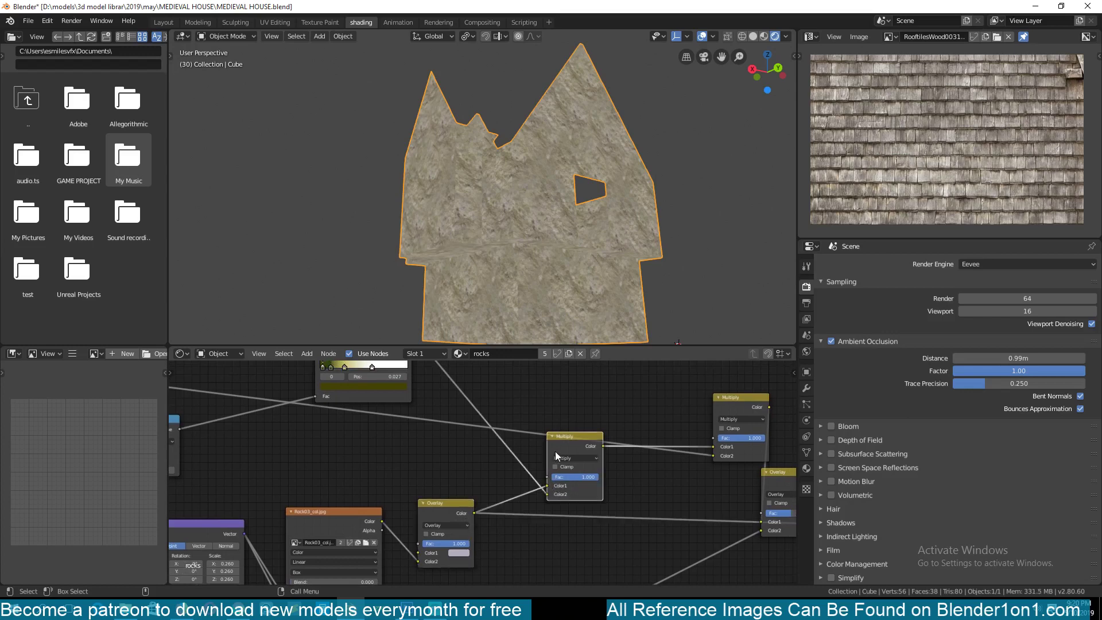
- Add a MixRGB node above the Multiply nodes, look through its blend types and delete the node
{"action": "middle_click_drag", "start_coordinate": [581, 394], "coordinate": [546, 402]}
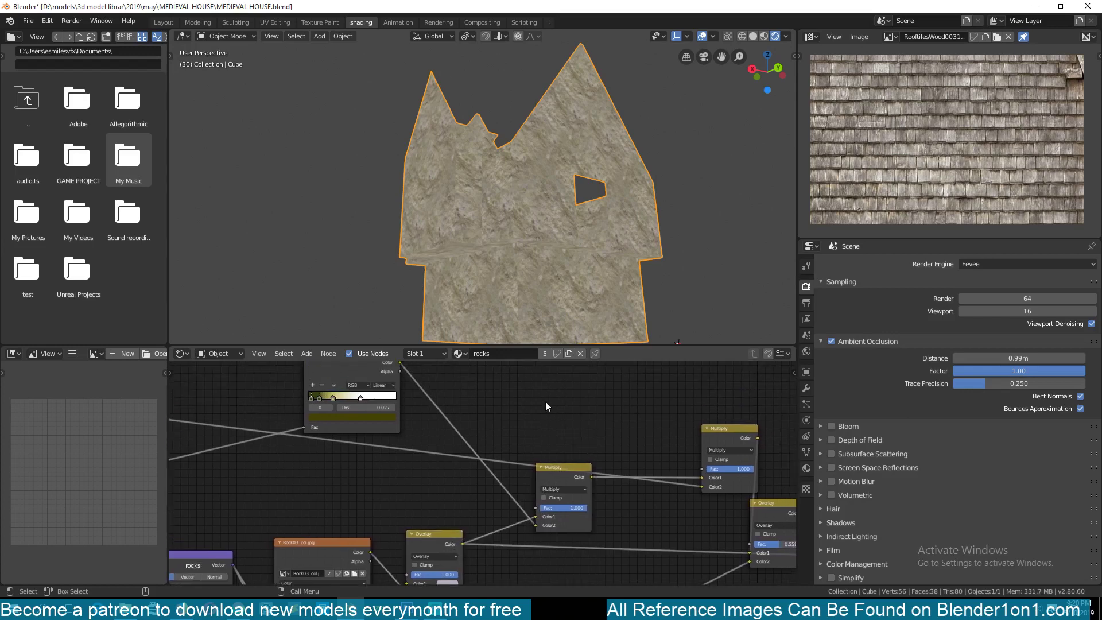
{"action": "key", "text": "shift+a"}
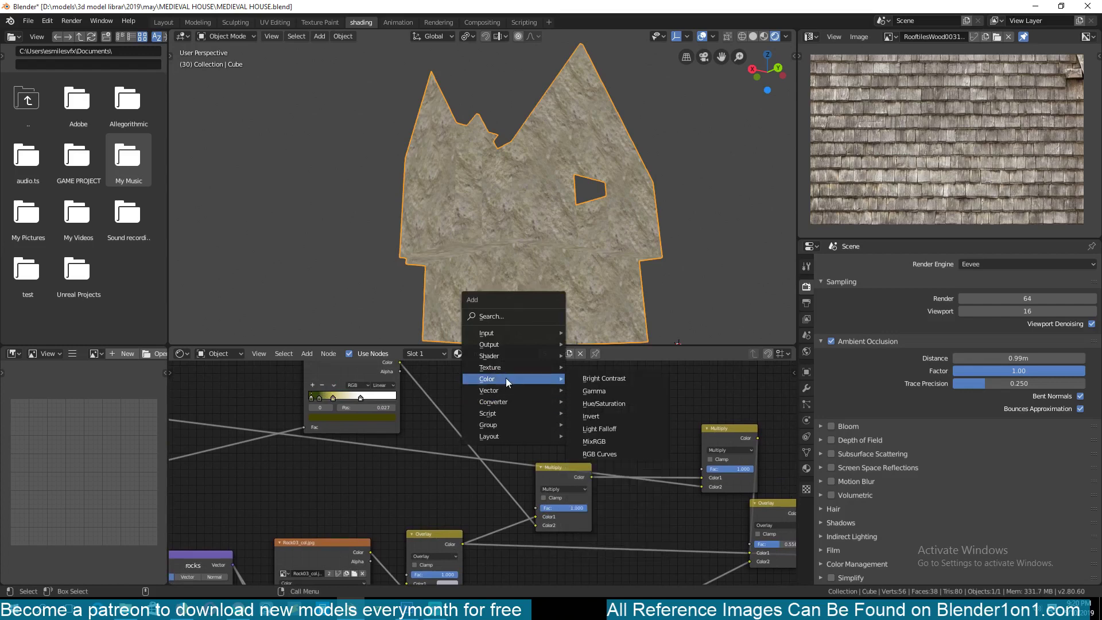
{"action": "left_click", "coordinate": [601, 443]}
{"action": "left_click", "coordinate": [613, 387]}
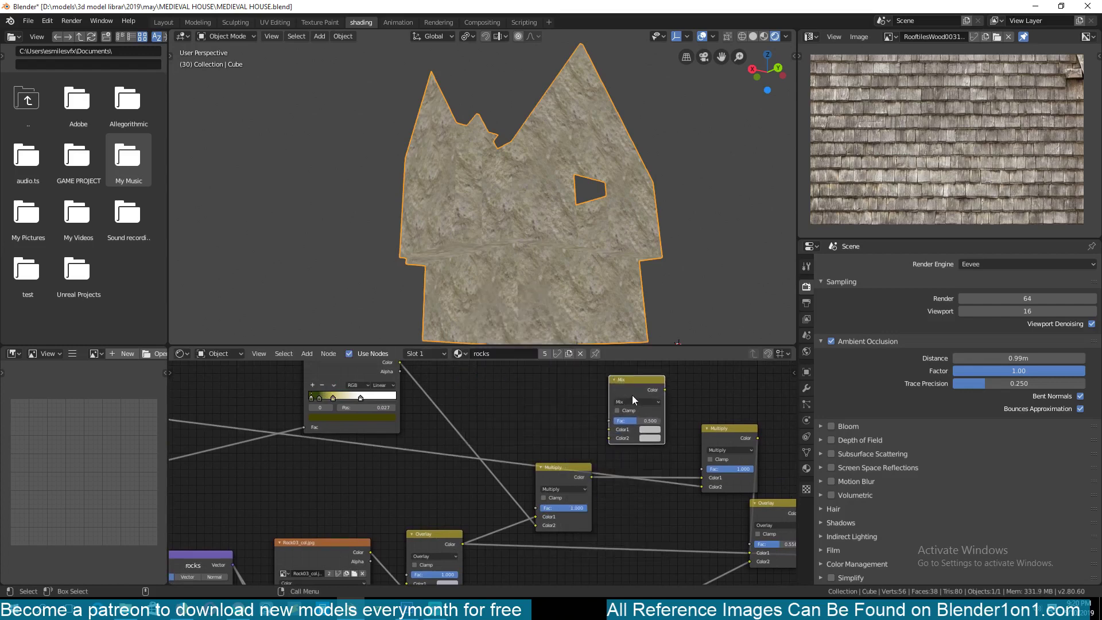
{"action": "left_click", "coordinate": [633, 402]}
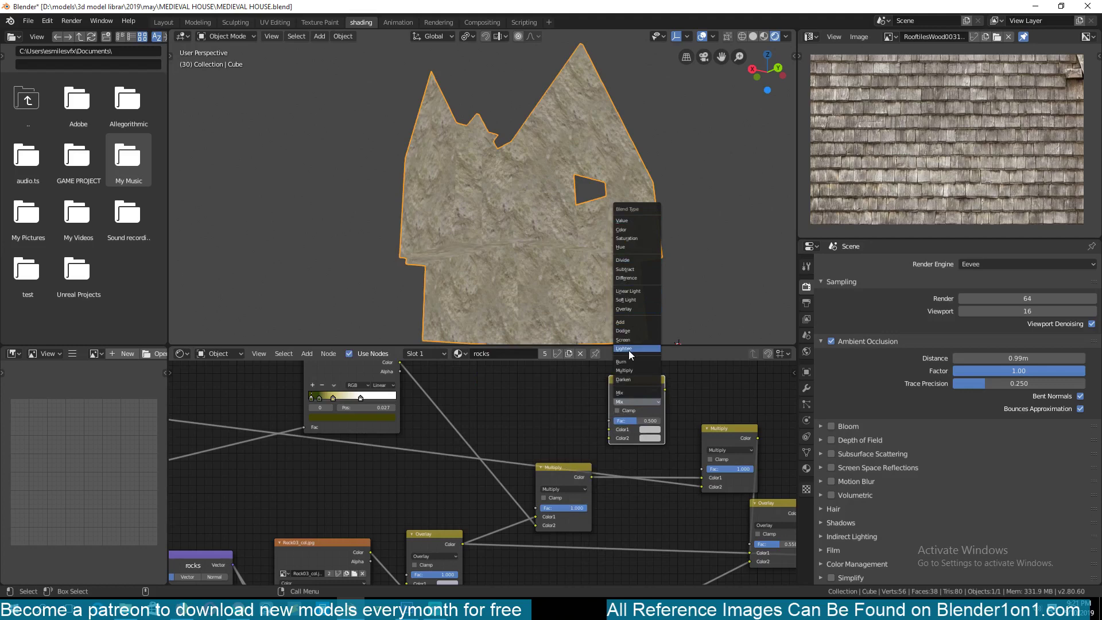
{"action": "left_click", "coordinate": [519, 388]}
{"action": "left_click", "coordinate": [622, 391]}
{"action": "key", "text": "x"}
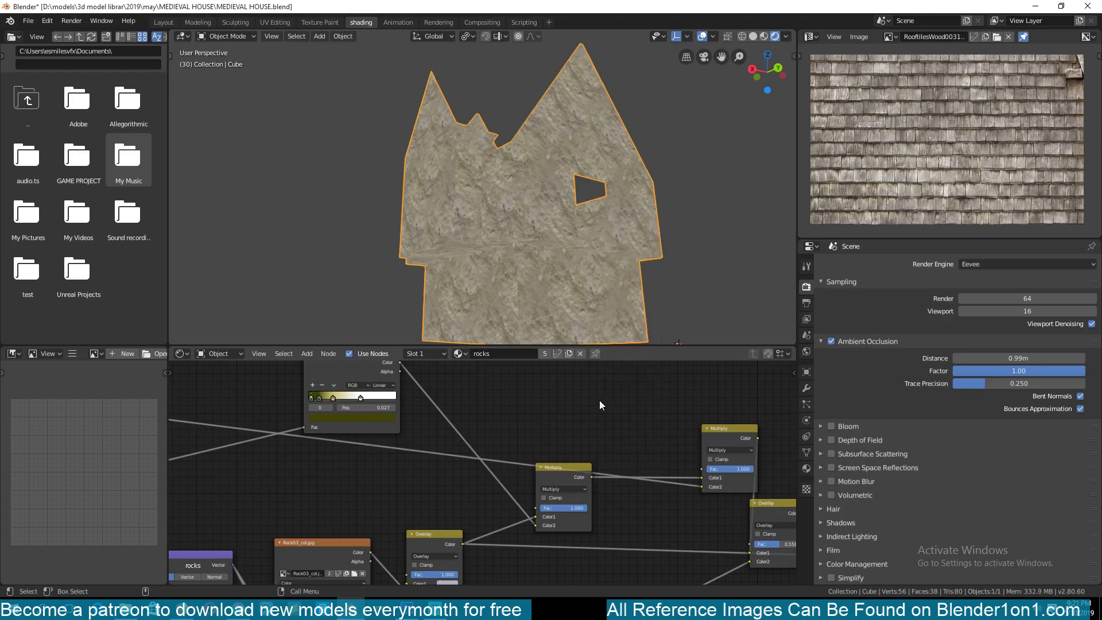
- Preview the ColorRamp's output on the walls, inspect the tinted creases, and select the Multiply node it feeds
{"action": "middle_click_drag", "start_coordinate": [364, 379], "coordinate": [419, 423]}
{"action": "left_click", "coordinate": [421, 420], "text": "ctrl+shift"}
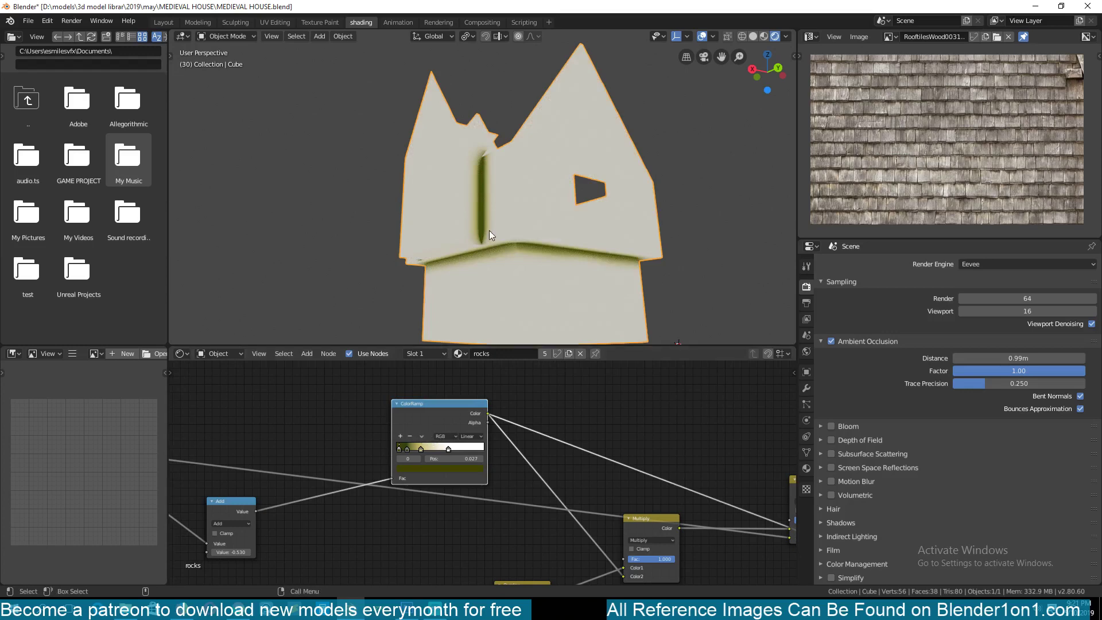
{"action": "mouse_move", "coordinate": [489, 230]}
{"action": "middle_mouse_down"}
{"action": "mouse_move", "coordinate": [524, 275]}
{"action": "mouse_move", "coordinate": [466, 212]}
{"action": "mouse_move", "coordinate": [503, 221]}
{"action": "middle_mouse_up"}
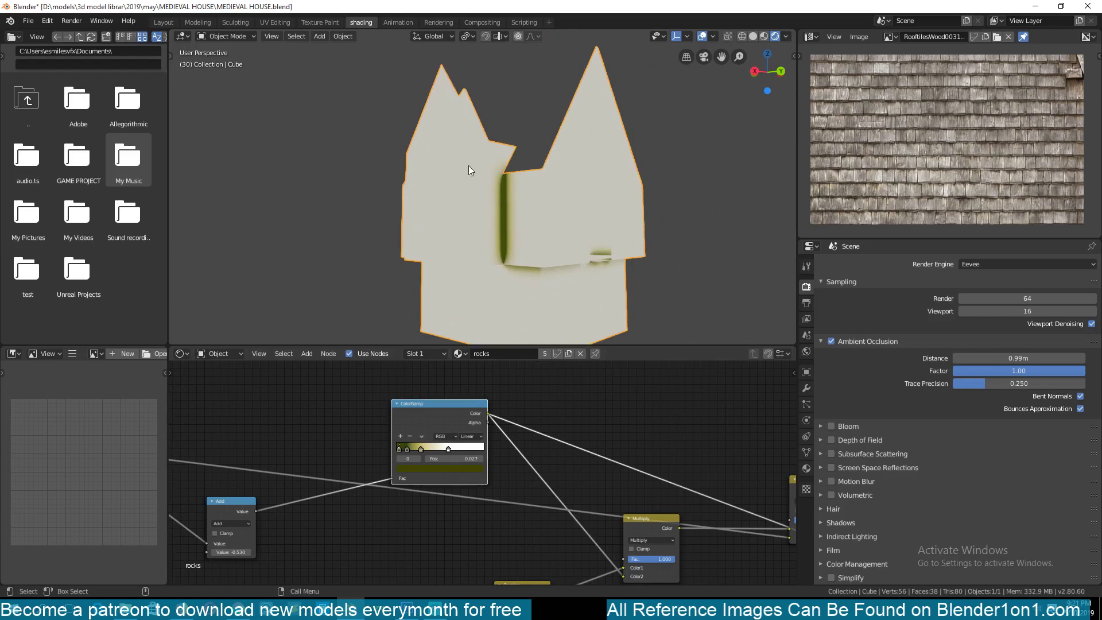
{"action": "middle_click_drag", "start_coordinate": [514, 444], "coordinate": [480, 415]}
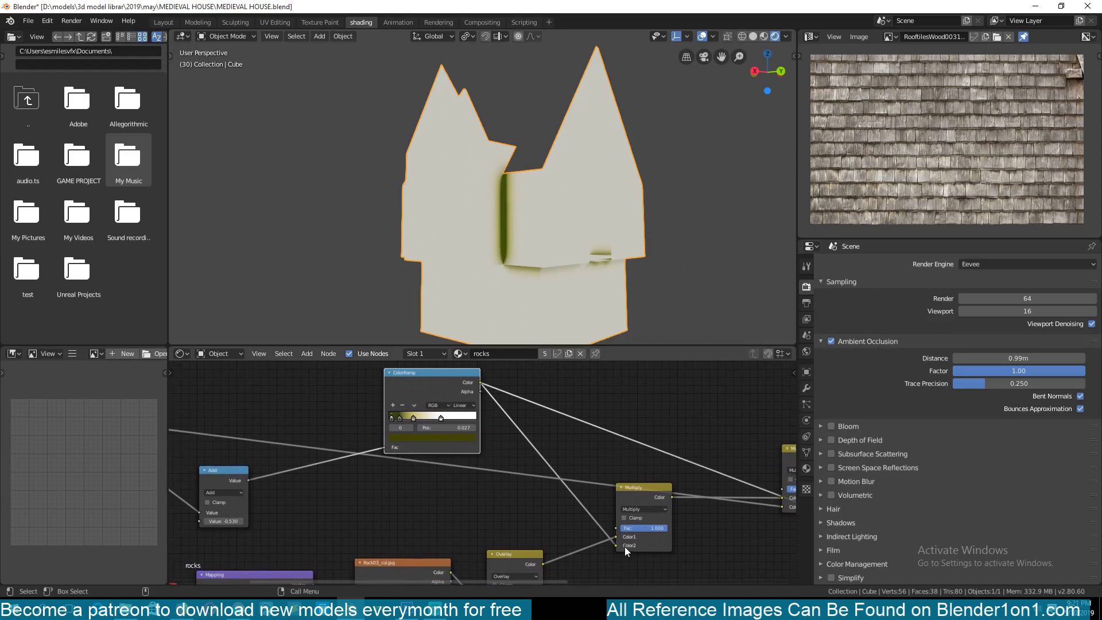
{"action": "middle_click_drag", "start_coordinate": [625, 547], "coordinate": [629, 528]}
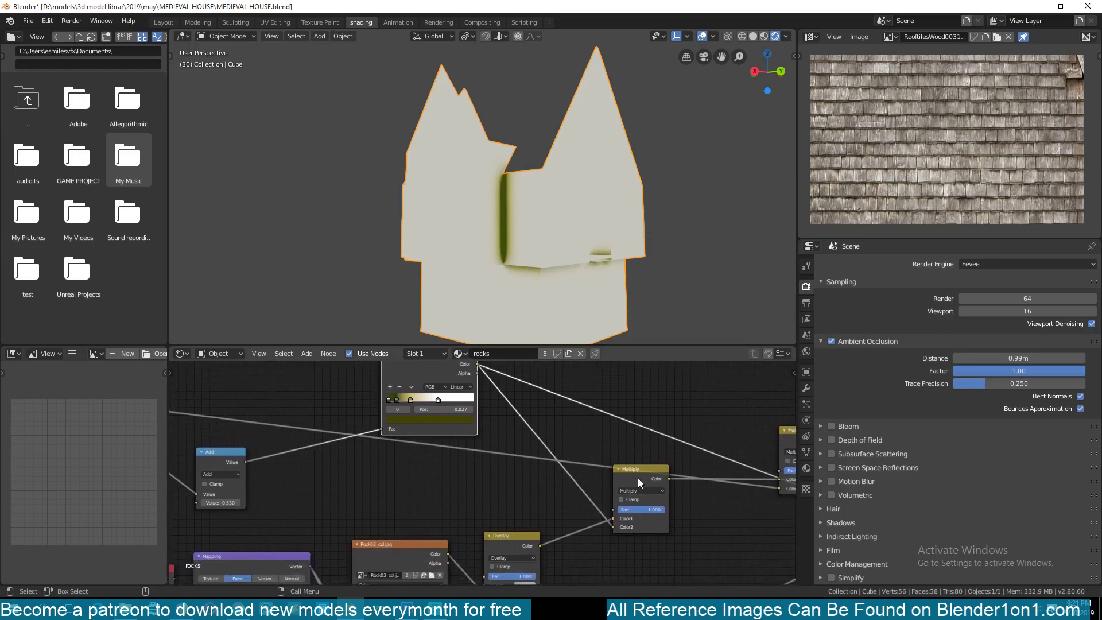
{"action": "middle_click_drag", "start_coordinate": [632, 467], "coordinate": [639, 446]}
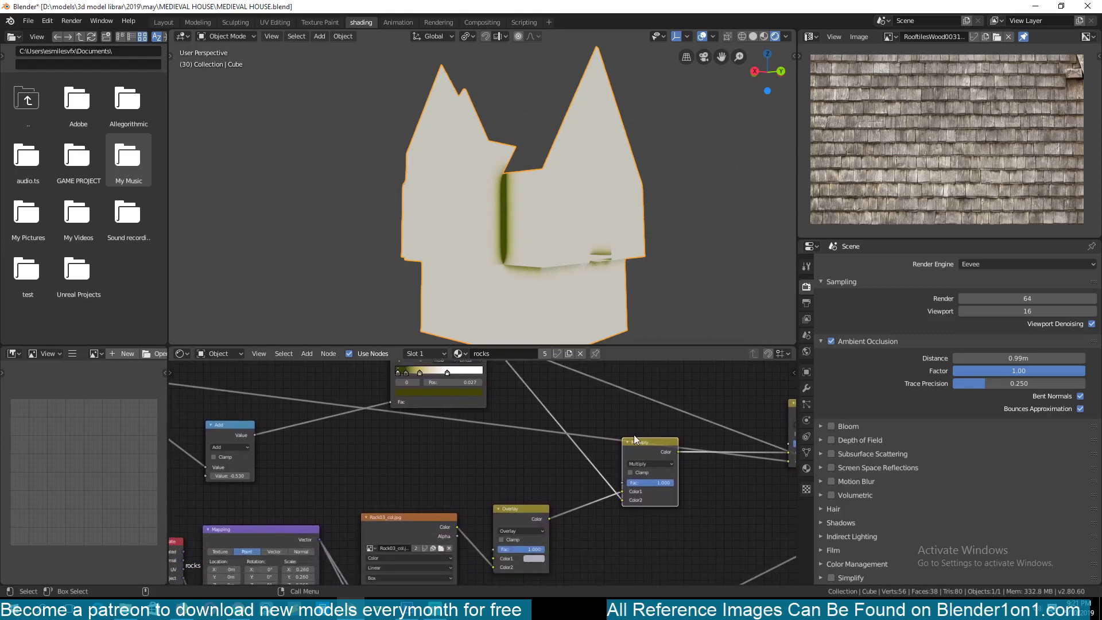
{"action": "middle_click_drag", "start_coordinate": [542, 229], "coordinate": [544, 266]}
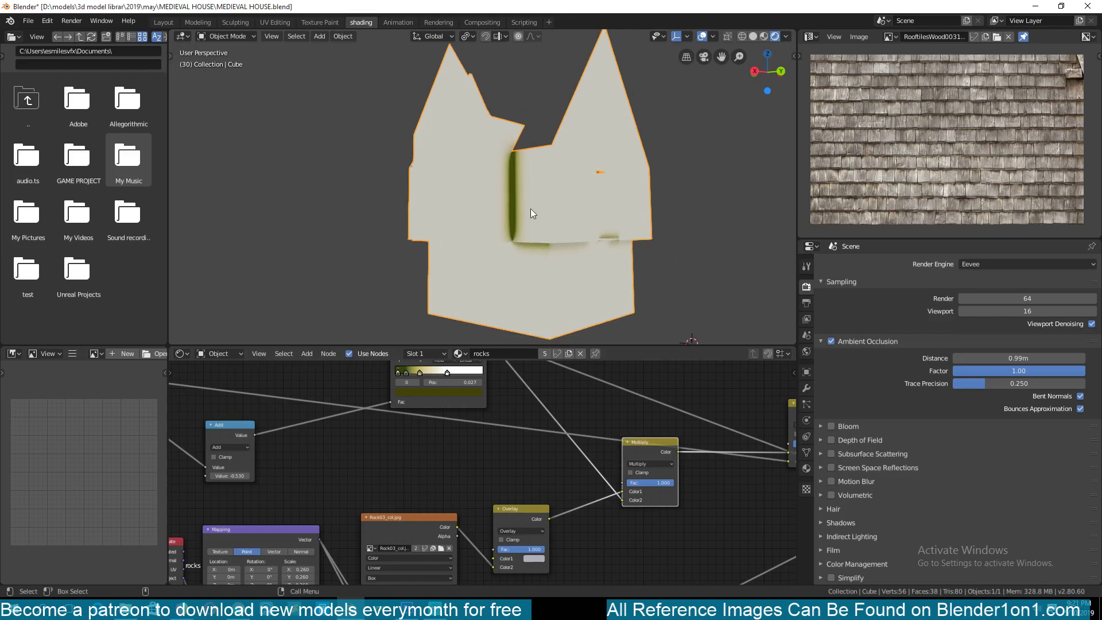
- Disconnect the rock texture's Overlay from the first Multiply node's Color1 input and preview the Multiply output on the walls
{"action": "middle_click_drag", "start_coordinate": [508, 570], "coordinate": [467, 544]}
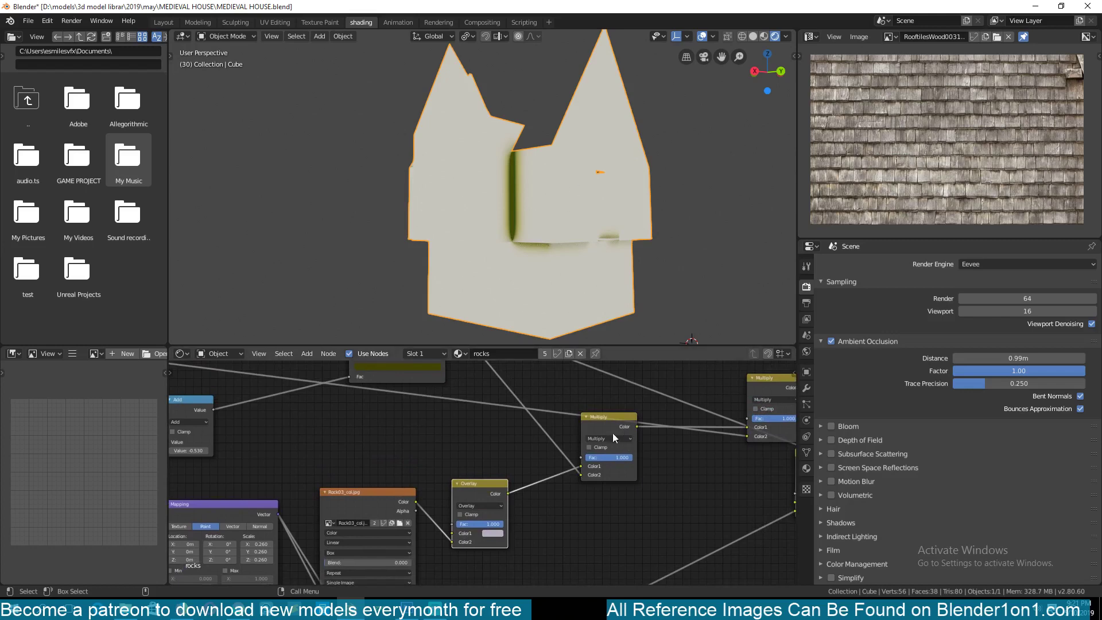
{"action": "left_click_drag", "start_coordinate": [583, 466], "coordinate": [534, 467]}
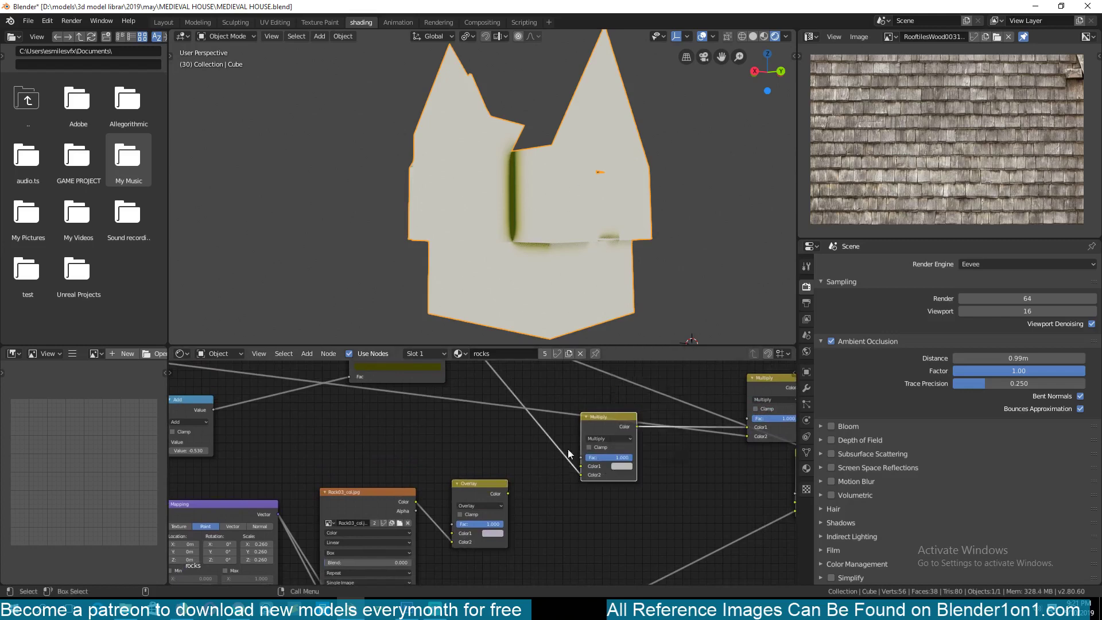
{"action": "left_click", "coordinate": [604, 423], "text": "ctrl+shift"}
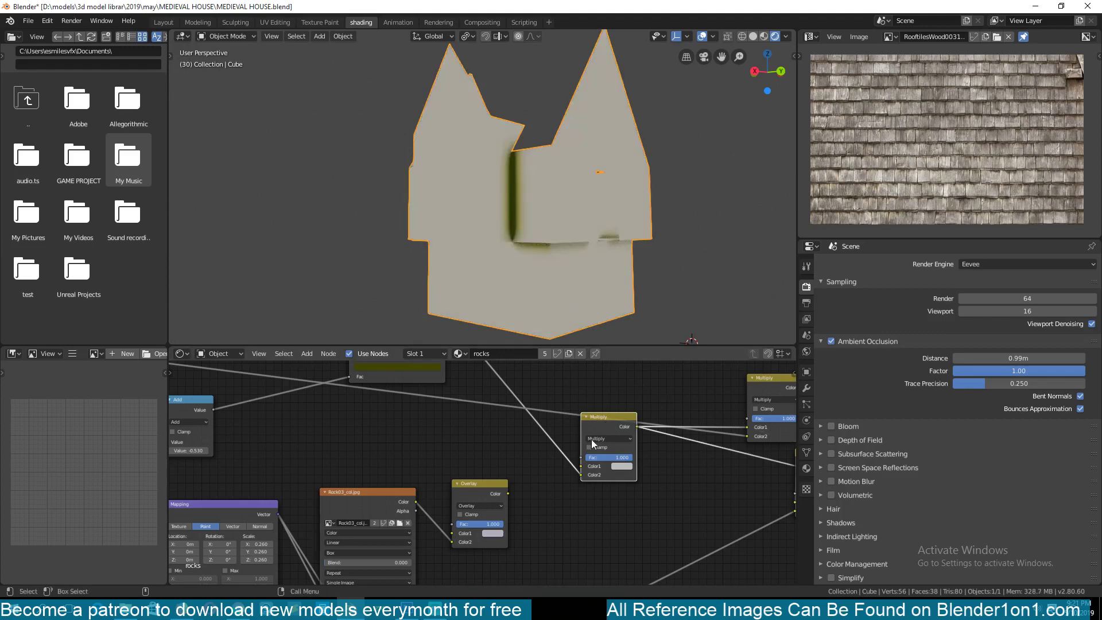
- Try blue and green for the first Multiply node's Color1, and return it to a pale grey
{"action": "left_click", "coordinate": [621, 467]}
{"action": "left_click", "coordinate": [664, 360]}
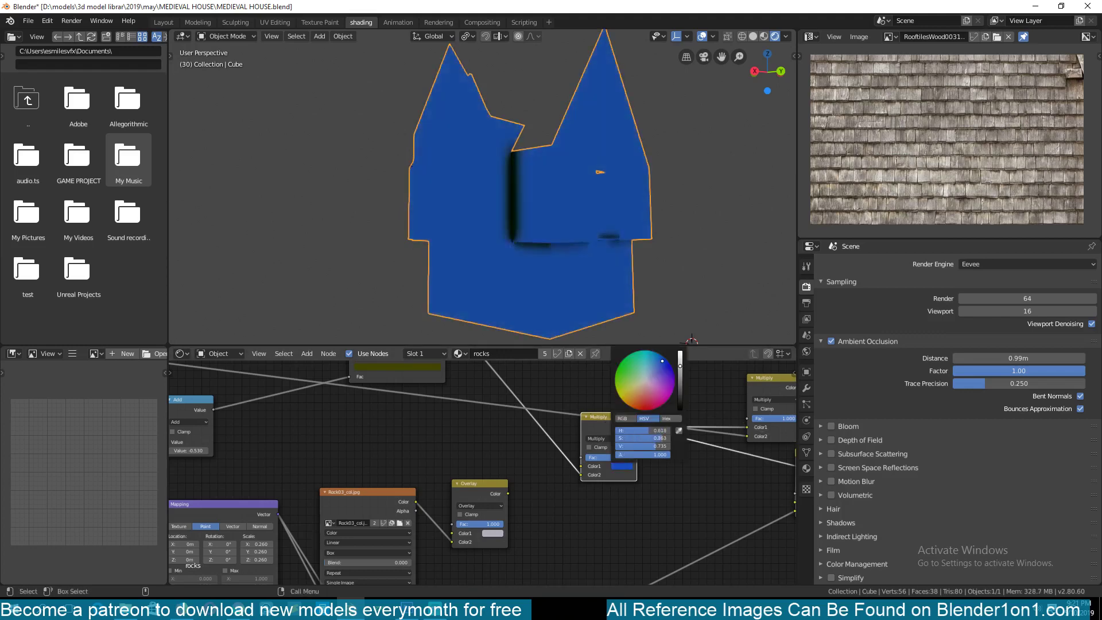
{"action": "left_click", "coordinate": [623, 369]}
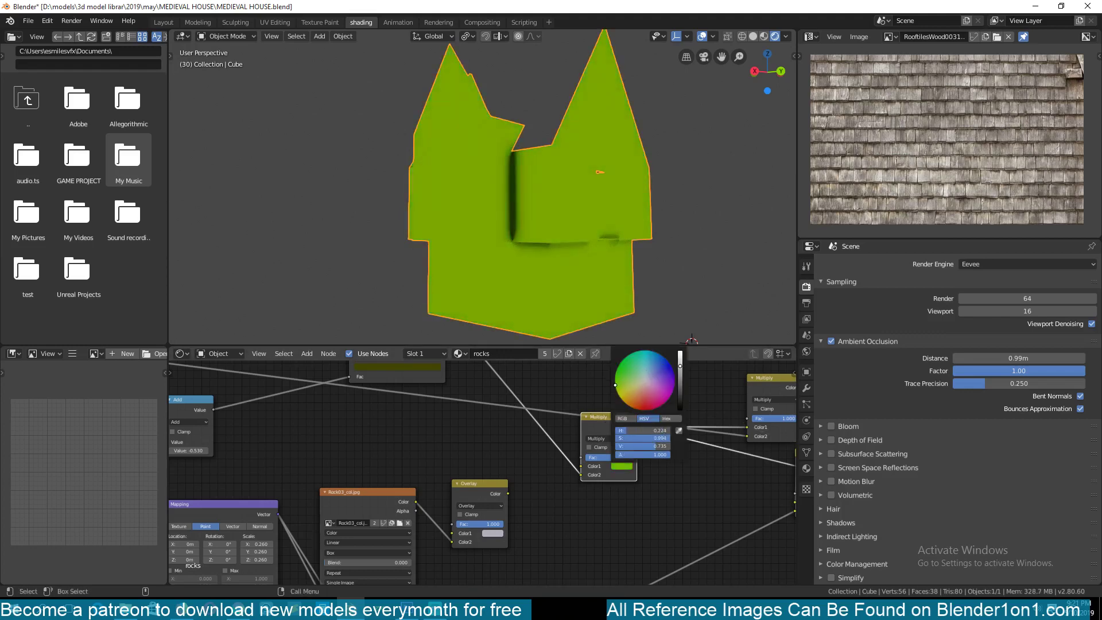
{"action": "left_click_drag", "start_coordinate": [623, 370], "coordinate": [644, 381]}
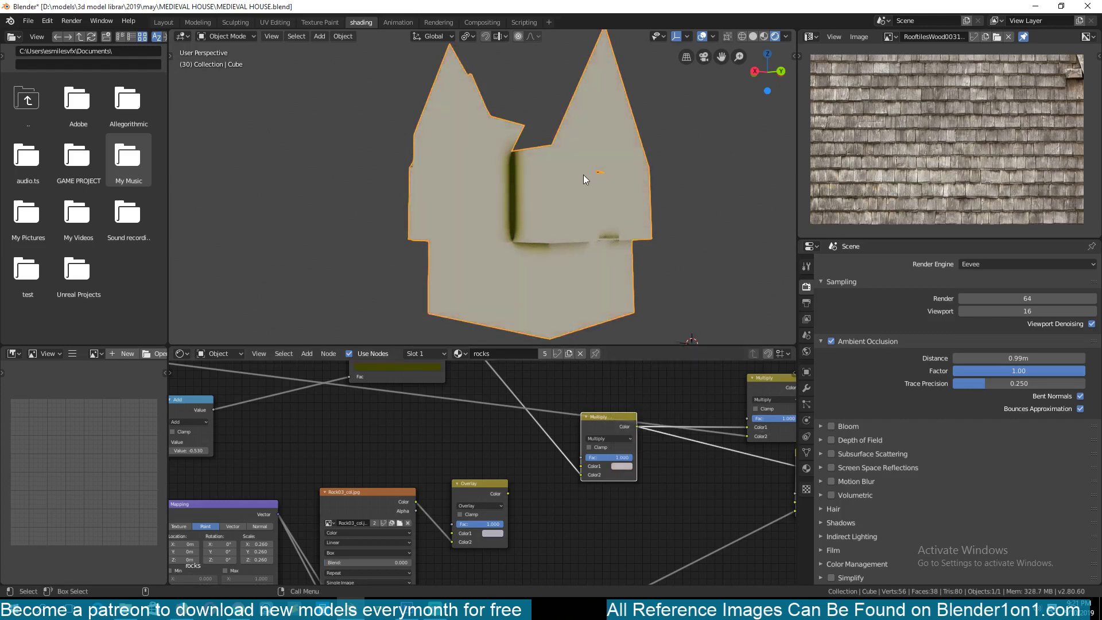
- Set the first Multiply node's Color1 to red and inspect how the ColorRamp shading multiplies over it on the walls
{"action": "middle_click_drag", "start_coordinate": [584, 175], "coordinate": [648, 161]}
{"action": "middle_click_drag", "start_coordinate": [570, 229], "coordinate": [488, 253], "text": "shift"}
{"action": "middle_click_drag", "start_coordinate": [496, 510], "coordinate": [559, 532]}
{"action": "middle_click_drag", "start_coordinate": [486, 475], "coordinate": [485, 501]}
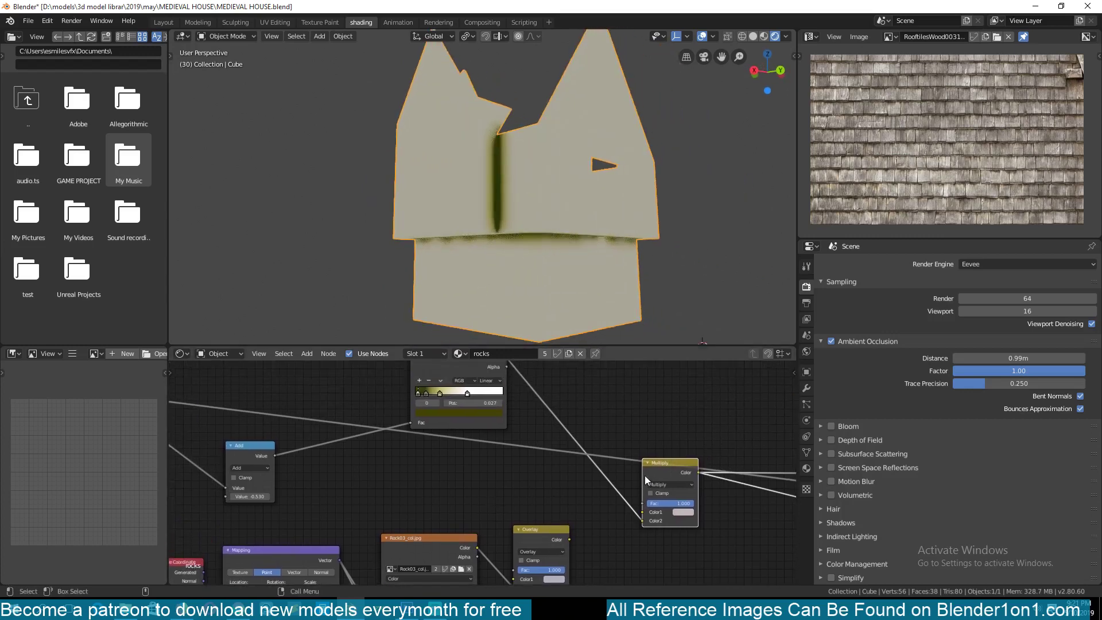
{"action": "left_click", "coordinate": [671, 486]}
{"action": "middle_click_drag", "start_coordinate": [611, 532], "coordinate": [607, 502]}
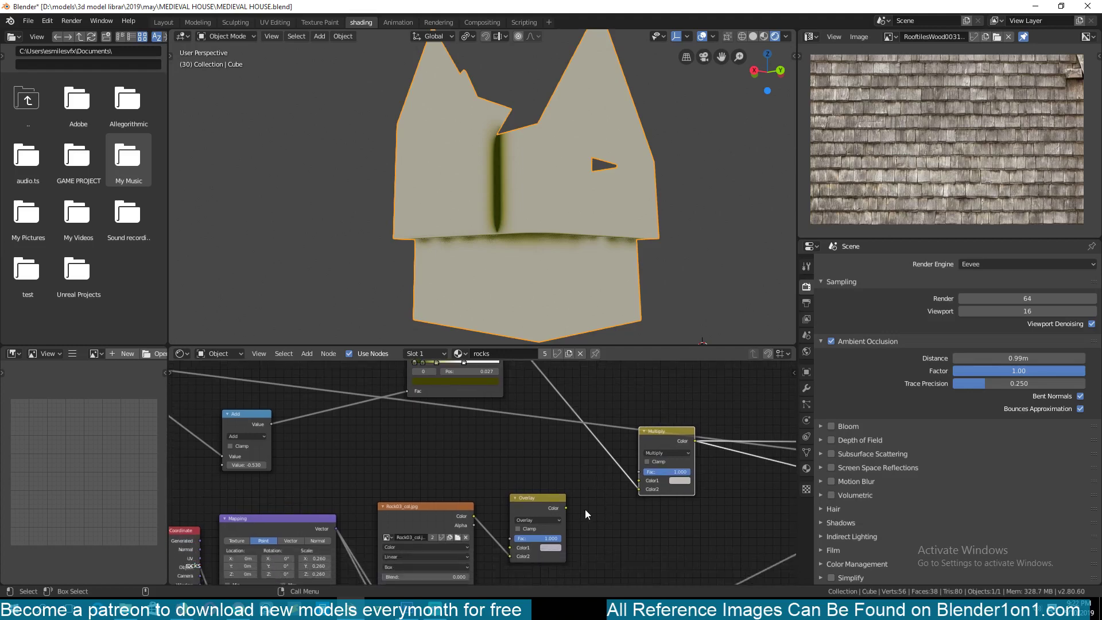
{"action": "left_click", "coordinate": [673, 484]}
{"action": "left_click", "coordinate": [684, 482]}
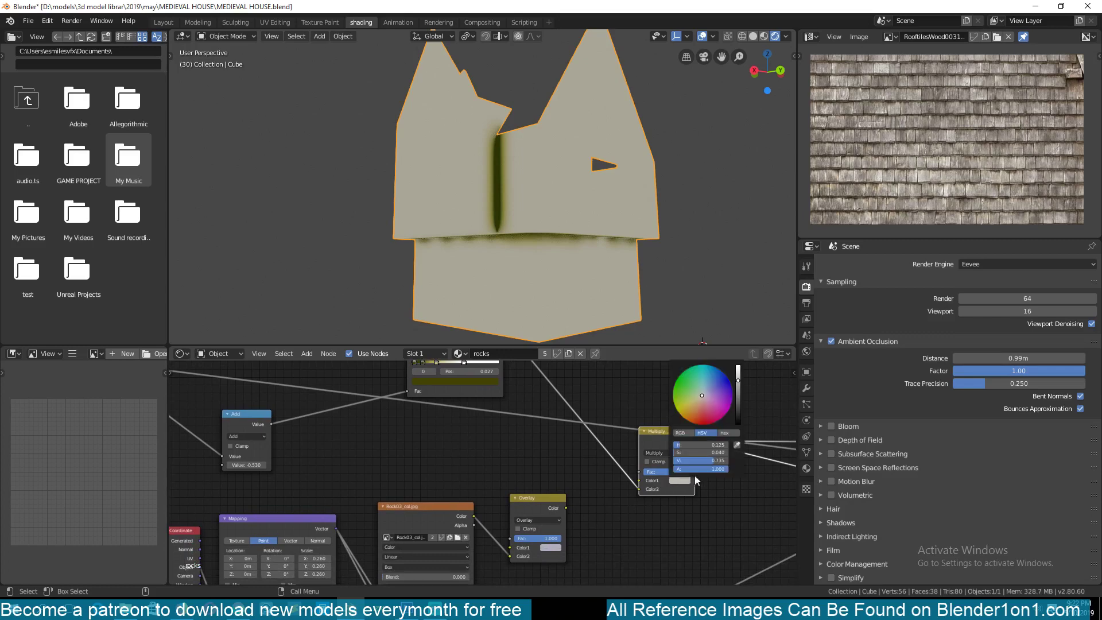
{"action": "mouse_move", "coordinate": [720, 406]}
{"action": "left_mouse_down"}
{"action": "mouse_move", "coordinate": [691, 411]}
{"action": "mouse_move", "coordinate": [702, 417]}
{"action": "left_mouse_up"}
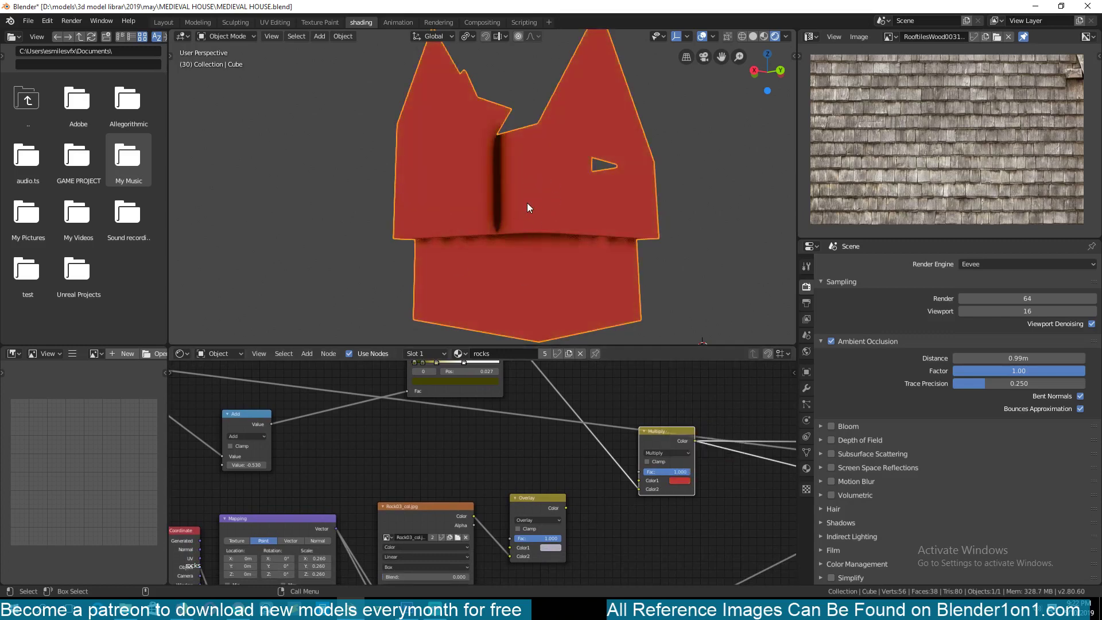
{"action": "scroll", "coordinate": [527, 202], "scroll_direction": "up", "scroll_amount": 1}
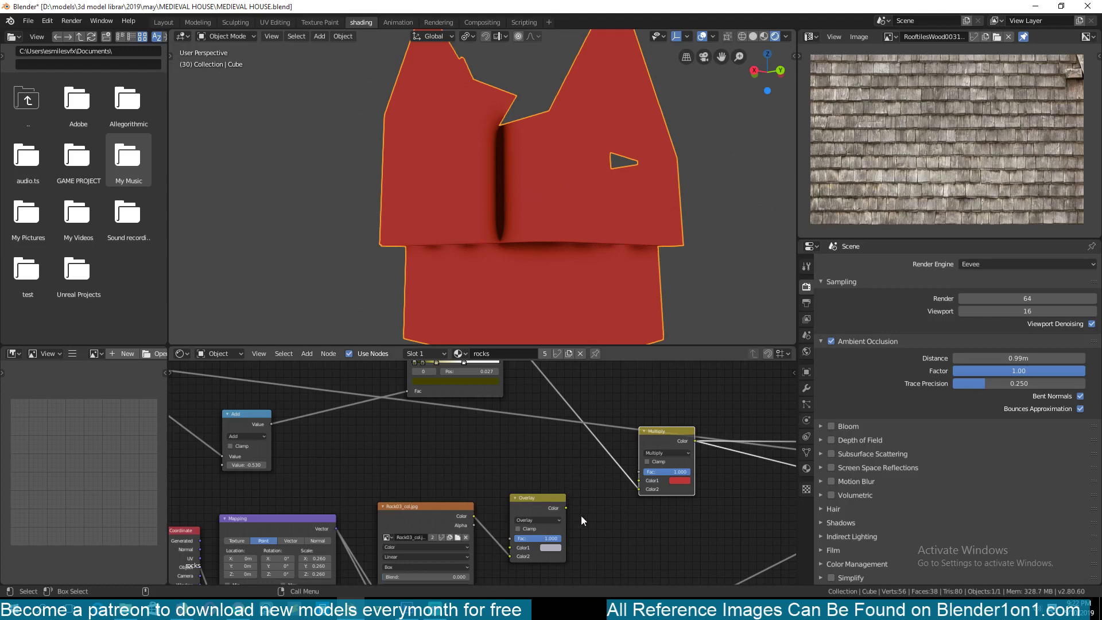
- Reconnect the rock texture's Overlay output to the first Multiply node's Color1 and preview the combined result on the walls
{"action": "left_click", "coordinate": [527, 505], "text": "ctrl+shift"}
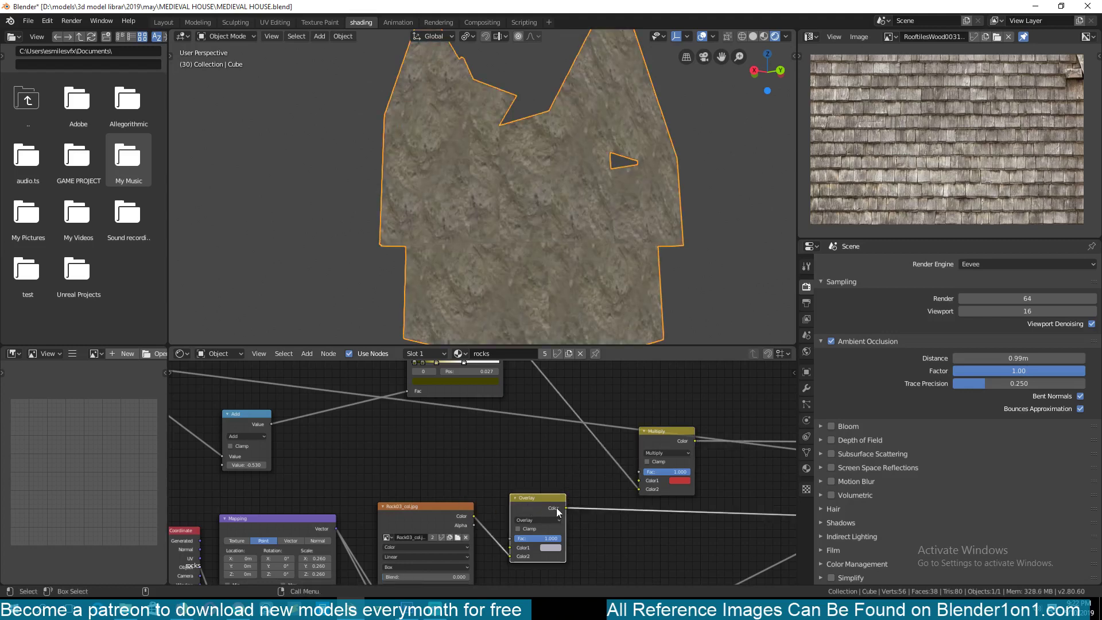
{"action": "left_click_drag", "start_coordinate": [566, 507], "coordinate": [640, 481]}
{"action": "left_click", "coordinate": [661, 445], "text": "ctrl+shift"}
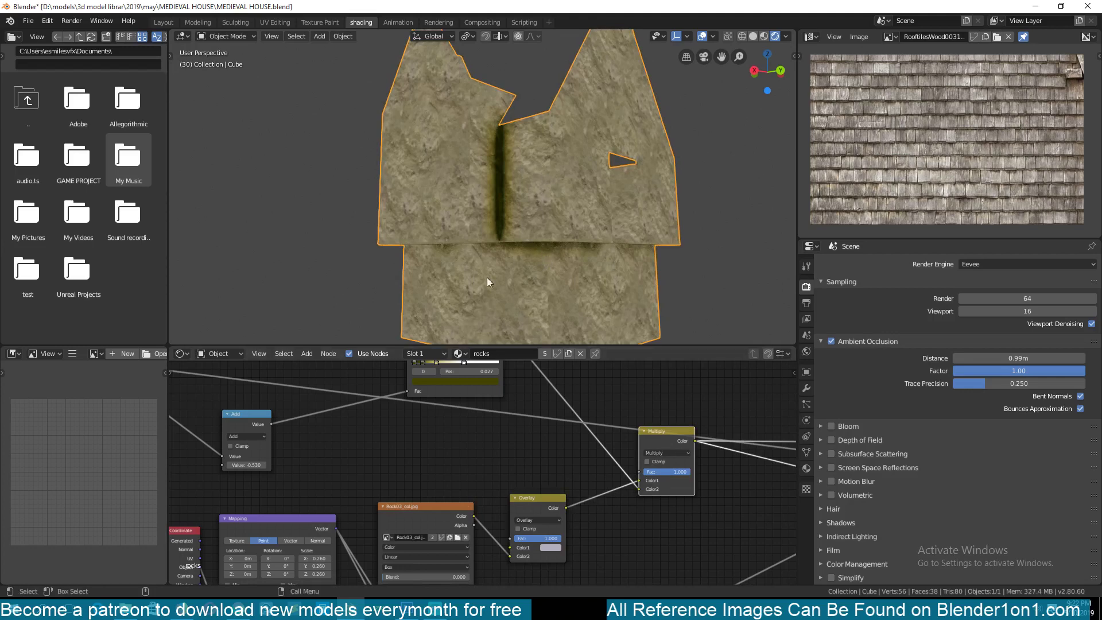
{"action": "middle_click_drag", "start_coordinate": [514, 156], "coordinate": [543, 212]}
{"action": "scroll", "coordinate": [566, 255], "scroll_direction": "down", "scroll_amount": 3}
{"action": "middle_click_drag", "start_coordinate": [567, 255], "coordinate": [559, 244]}
{"action": "scroll", "coordinate": [551, 237], "scroll_direction": "up", "scroll_amount": 2}
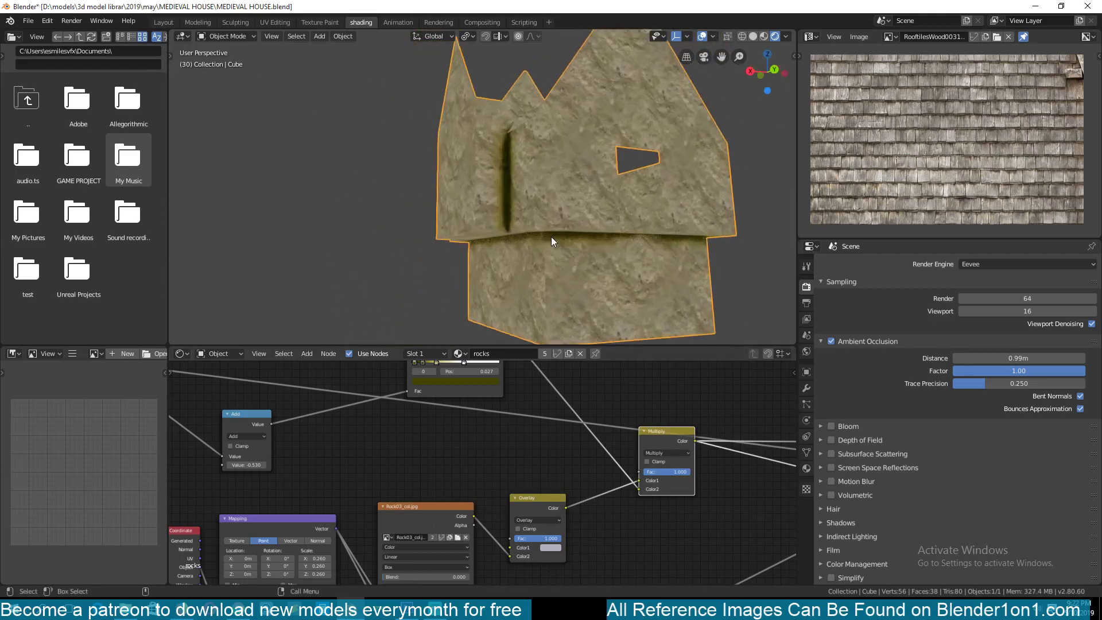
- Shift the first Multiply node slightly and raise the second Multiply node farther above the Overlay that feeds the Principled BSDF
{"action": "scroll", "coordinate": [551, 237], "scroll_direction": "down", "scroll_amount": 3}
{"action": "scroll", "coordinate": [625, 374], "scroll_direction": "down", "scroll_amount": 3}
{"action": "scroll", "coordinate": [498, 443], "scroll_direction": "up", "scroll_amount": 4}
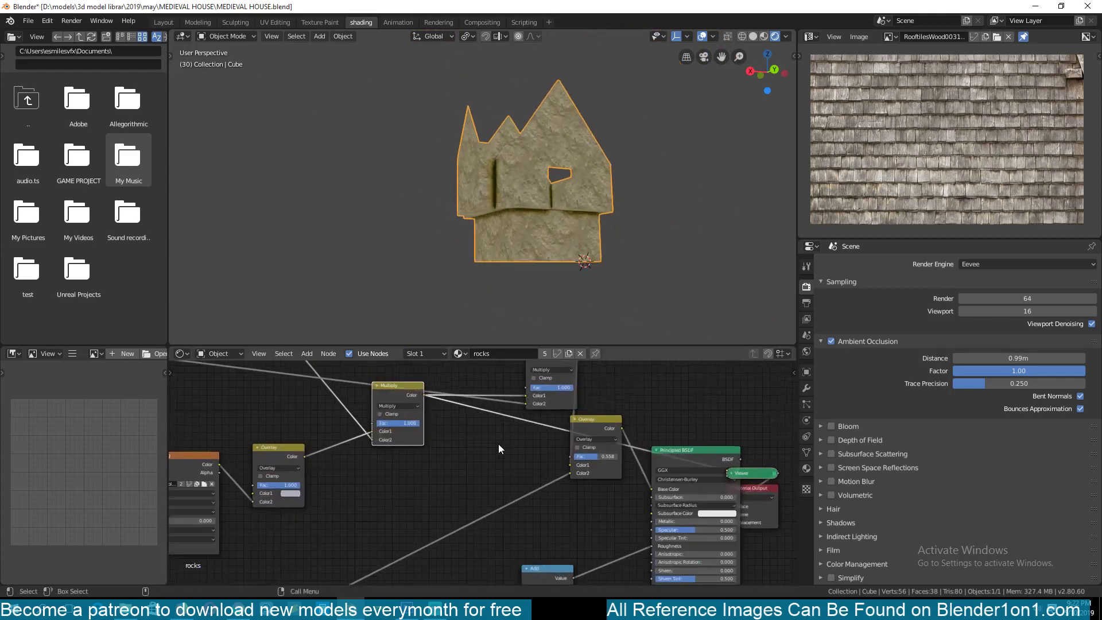
{"action": "mouse_move", "coordinate": [395, 428]}
{"action": "left_mouse_down"}
{"action": "mouse_move", "coordinate": [388, 402]}
{"action": "mouse_move", "coordinate": [388, 430]}
{"action": "left_mouse_up"}
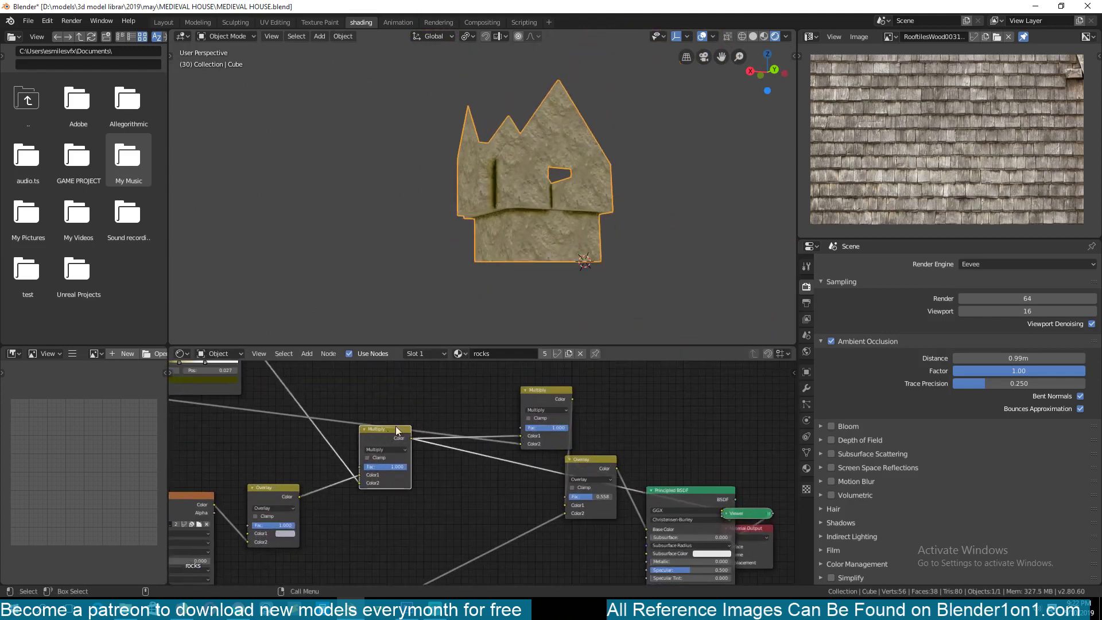
{"action": "left_click_drag", "start_coordinate": [550, 392], "coordinate": [546, 371]}
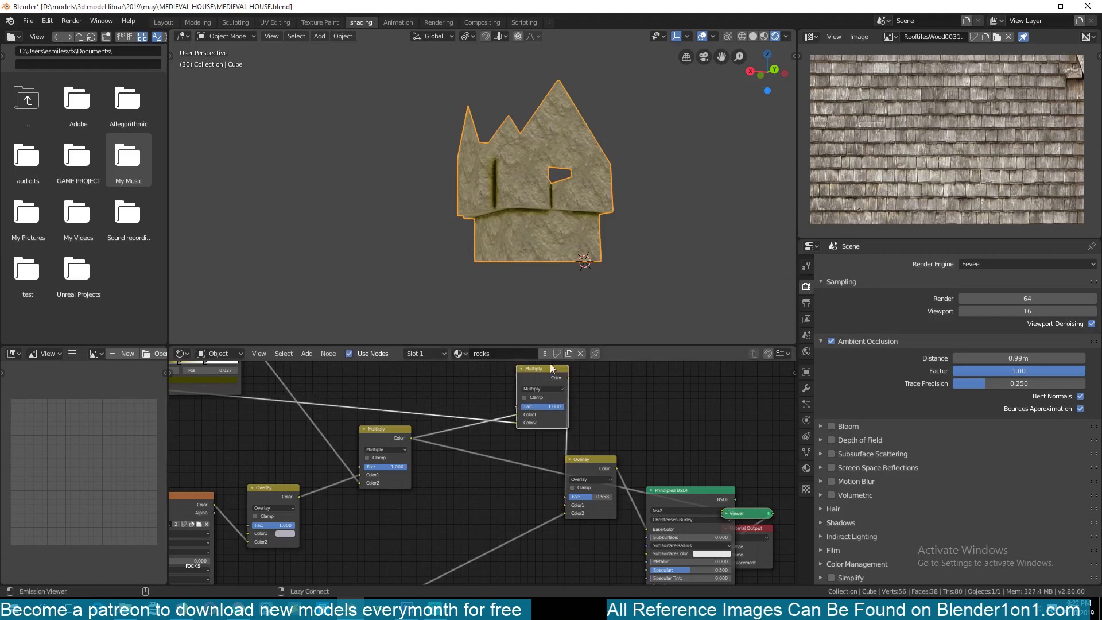
- Preview the second Multiply node's output, trace its link back to Ambient Occlusion, and examine the darkened wall creases
{"action": "left_click", "coordinate": [549, 377], "text": "ctrl+shift"}
{"action": "middle_click_drag", "start_coordinate": [472, 404], "coordinate": [735, 417]}
{"action": "middle_click_drag", "start_coordinate": [374, 416], "coordinate": [573, 461]}
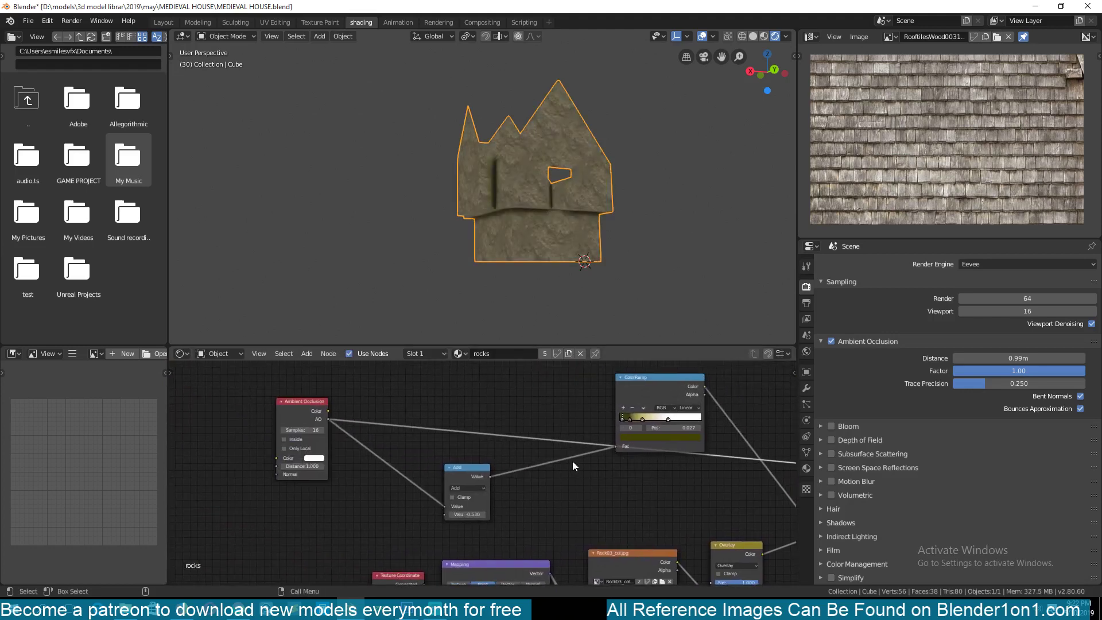
{"action": "scroll", "coordinate": [556, 235], "scroll_direction": "up", "scroll_amount": 5}
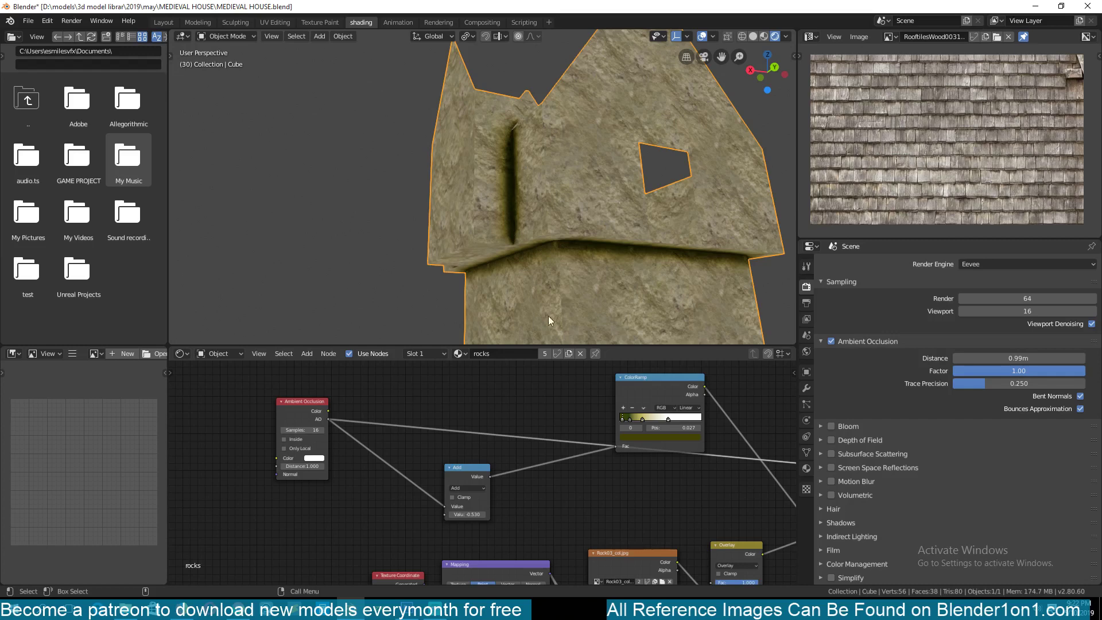
{"action": "middle_click_drag", "start_coordinate": [493, 462], "coordinate": [448, 461]}
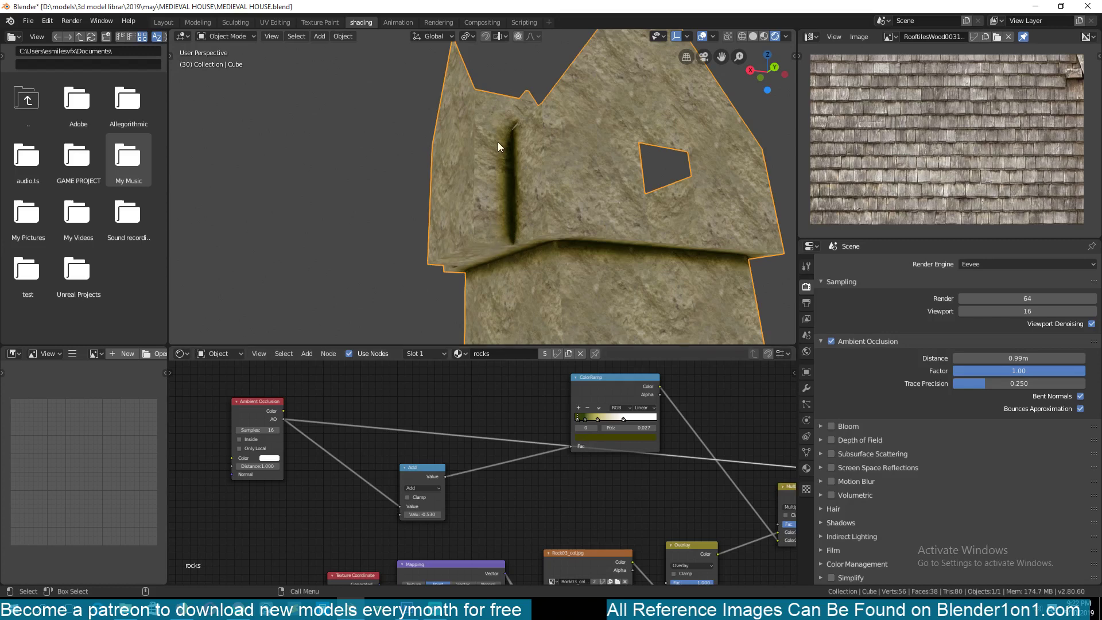
{"action": "mouse_move", "coordinate": [498, 142]}
{"action": "middle_mouse_down"}
{"action": "mouse_move", "coordinate": [518, 170]}
{"action": "mouse_move", "coordinate": [516, 149]}
{"action": "middle_mouse_up"}
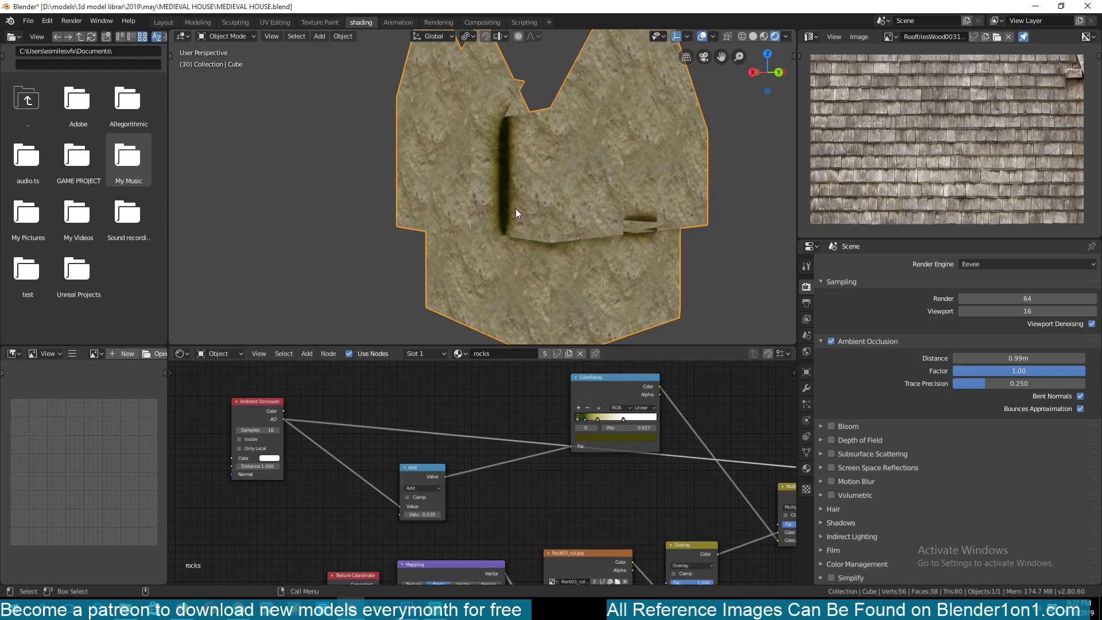
{"action": "middle_click_drag", "start_coordinate": [515, 213], "coordinate": [499, 155]}
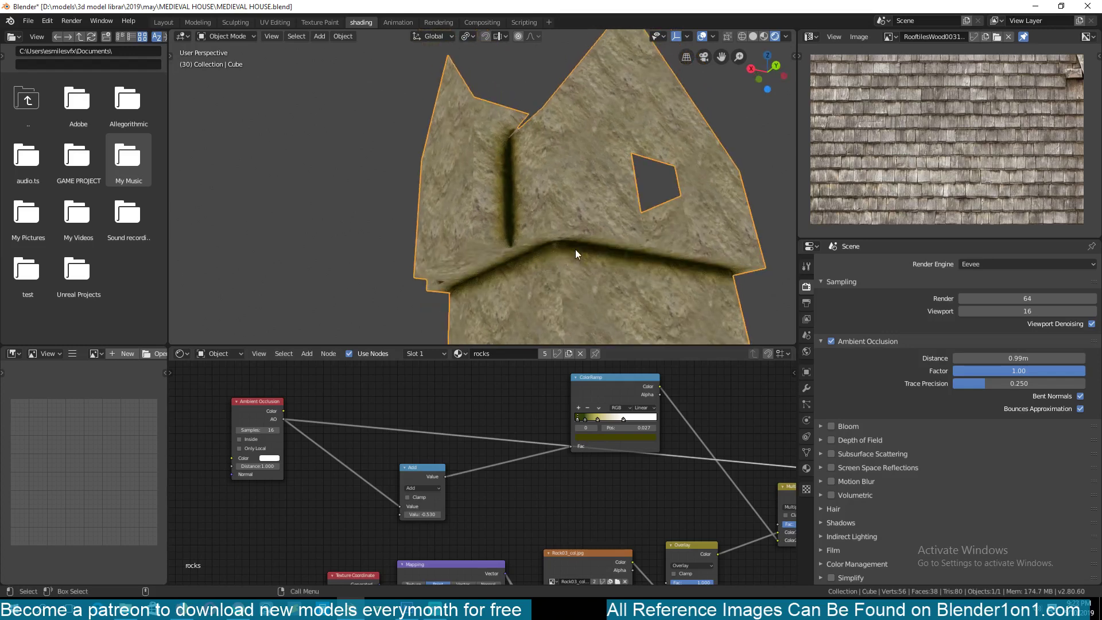
- Preview the first Multiply node's output again to compare the crease shading without the second Multiply
{"action": "middle_click_drag", "start_coordinate": [567, 470], "coordinate": [334, 426]}
{"action": "scroll", "coordinate": [484, 455], "scroll_direction": "down", "scroll_amount": 3}
{"action": "middle_click_drag", "start_coordinate": [484, 455], "coordinate": [477, 466]}
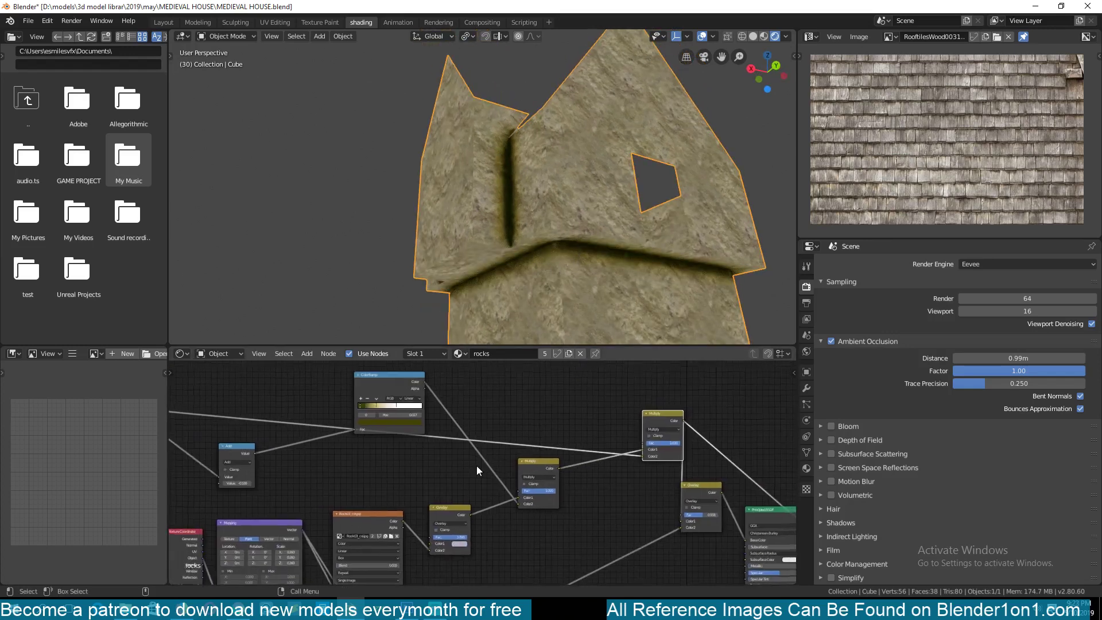
{"action": "left_click", "coordinate": [536, 464], "text": "ctrl+shift"}
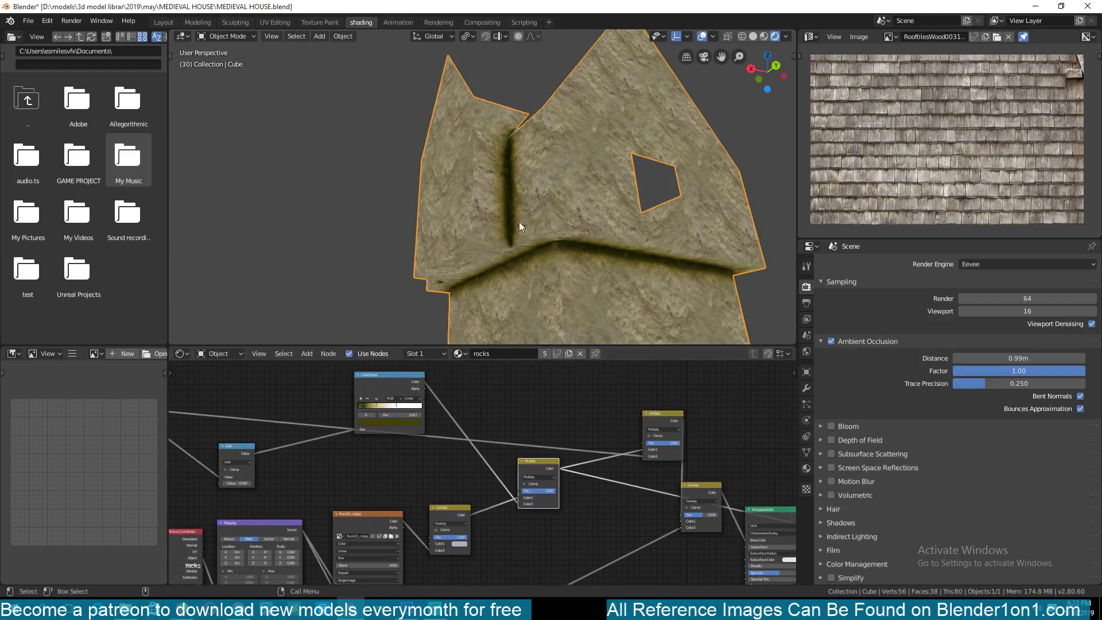
- Move the second Multiply node, fed by Ambient Occlusion, closer to the first one and preview its output
{"action": "middle_click_drag", "start_coordinate": [328, 462], "coordinate": [437, 473]}
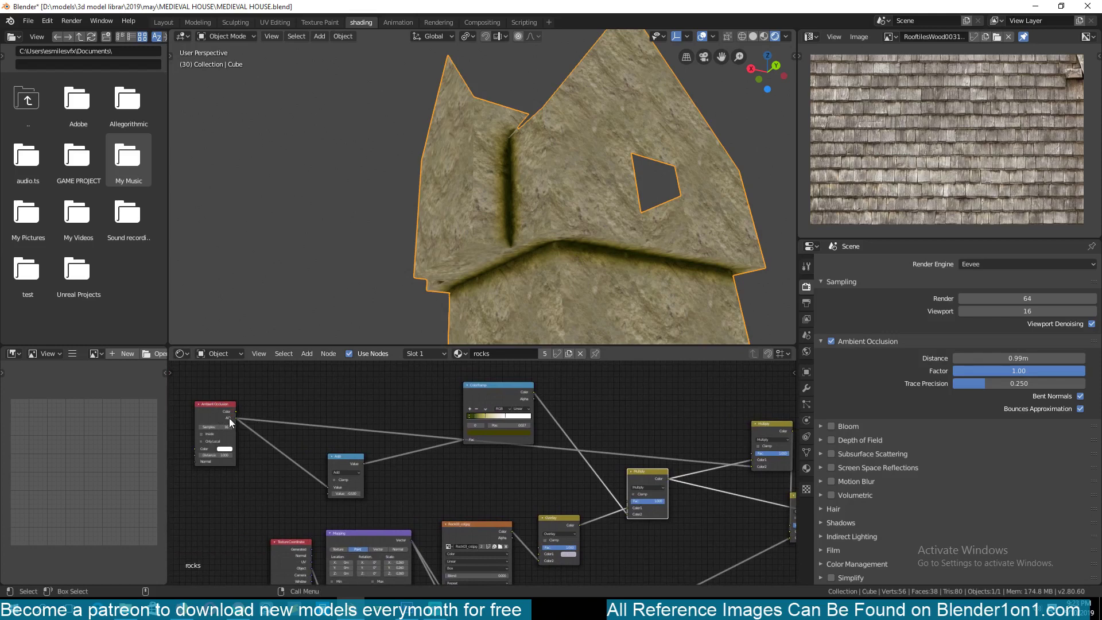
{"action": "middle_click_drag", "start_coordinate": [627, 459], "coordinate": [391, 466]}
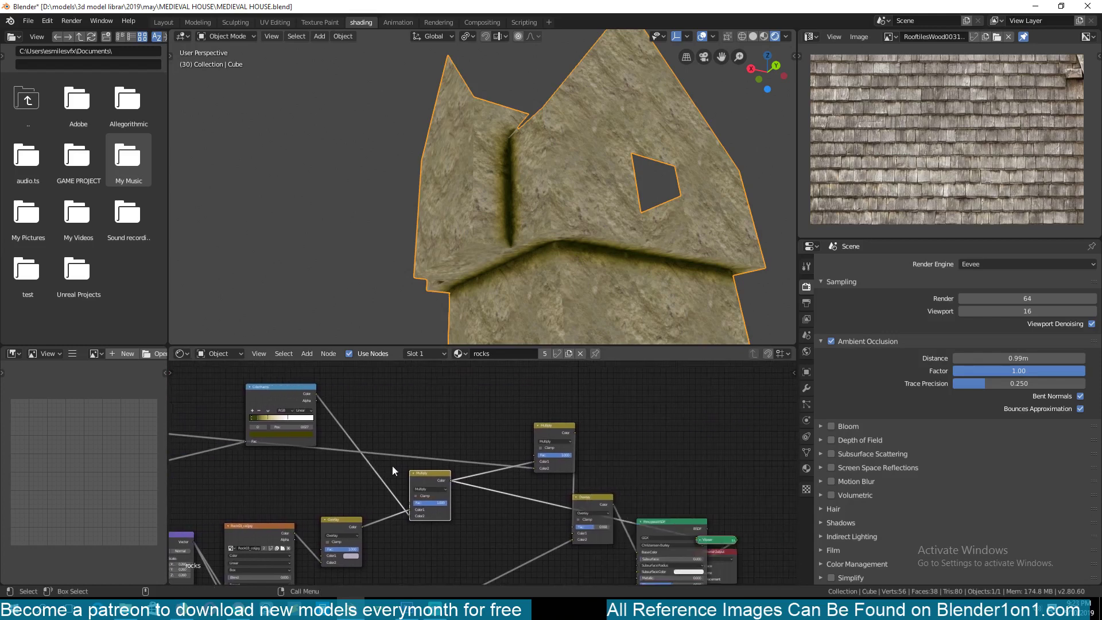
{"action": "left_click_drag", "start_coordinate": [546, 449], "coordinate": [512, 451]}
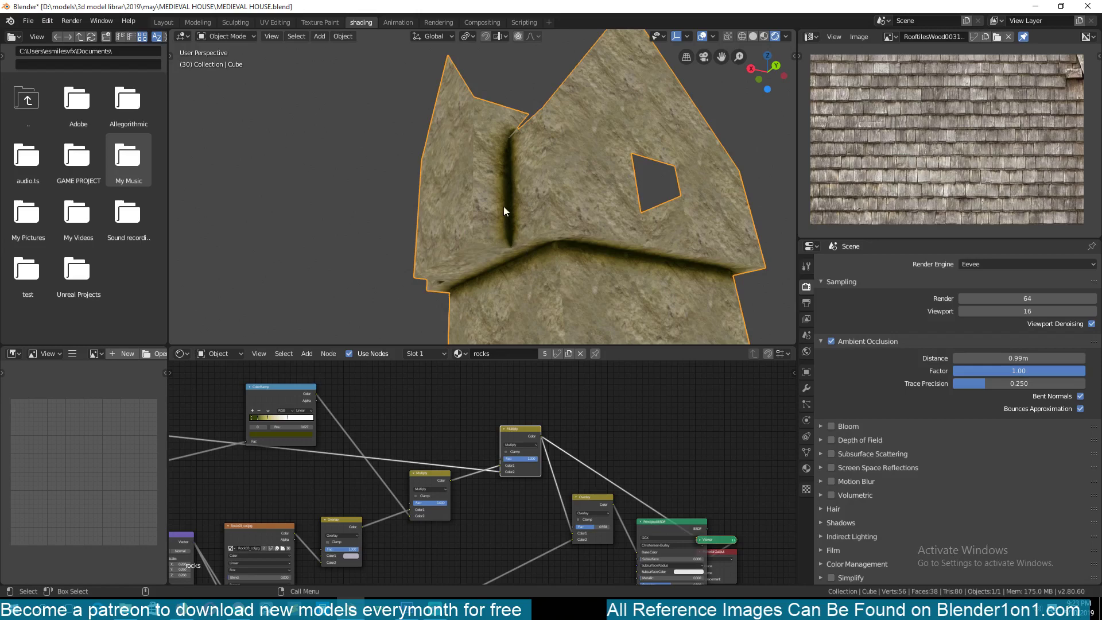
- Move the Texture Coordinate and Mapping nodes lower and farther away from the rock image textures they drive
{"action": "middle_click_drag", "start_coordinate": [665, 557], "coordinate": [620, 427]}
{"action": "middle_click_drag", "start_coordinate": [287, 561], "coordinate": [497, 528]}
{"action": "scroll", "coordinate": [464, 478], "scroll_direction": "down", "scroll_amount": 3}
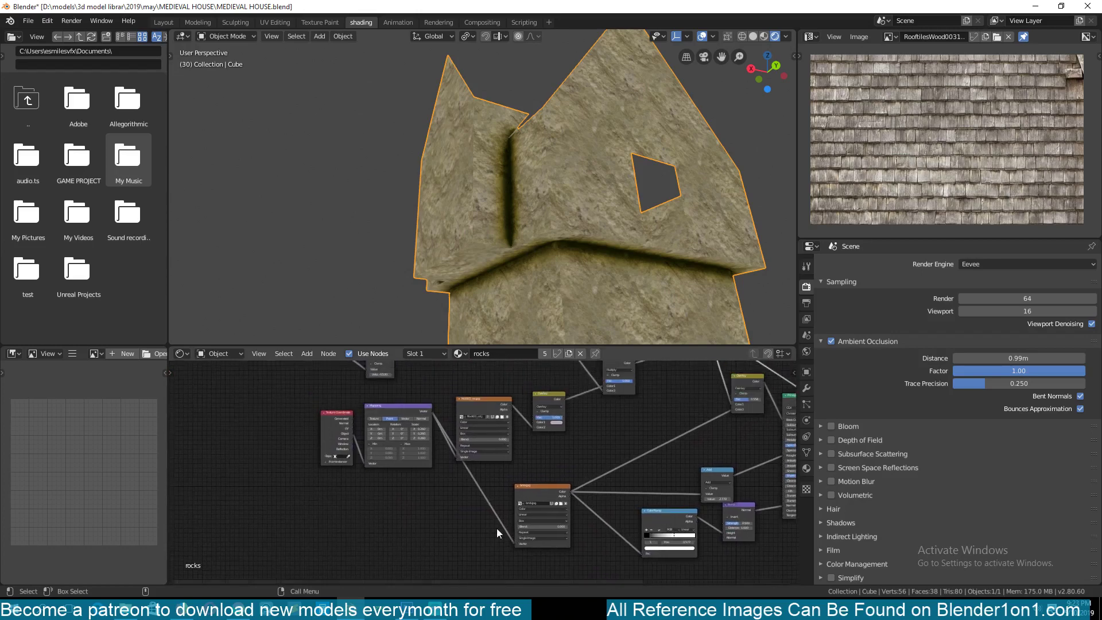
{"action": "left_click_drag", "start_coordinate": [333, 426], "coordinate": [273, 464]}
{"action": "left_click_drag", "start_coordinate": [402, 422], "coordinate": [368, 474]}
{"action": "middle_click_drag", "start_coordinate": [481, 467], "coordinate": [478, 481]}
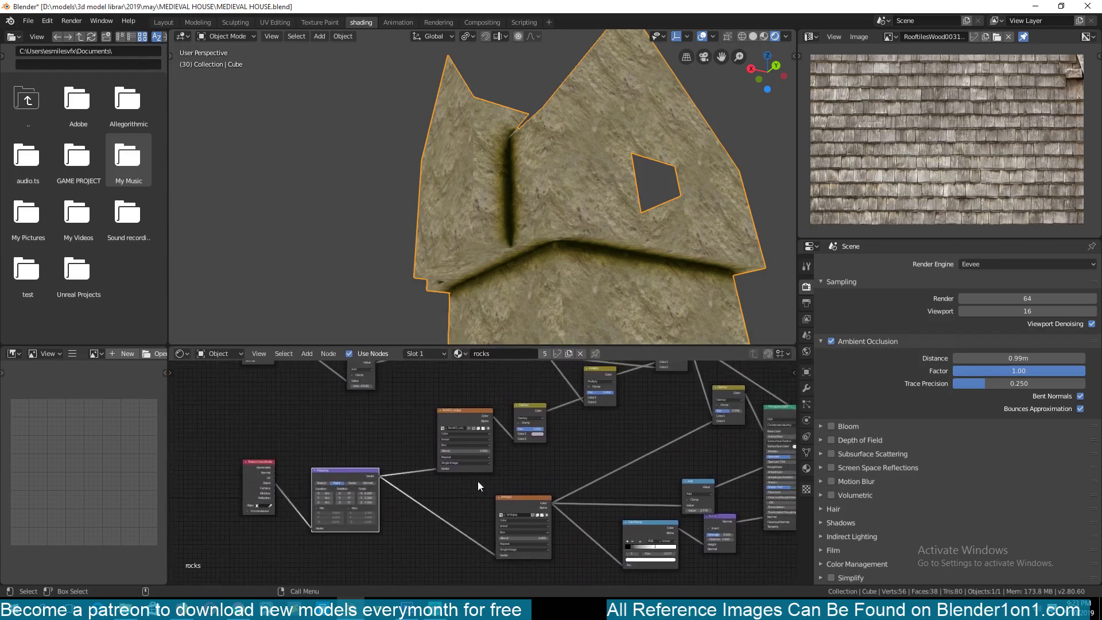
- Preview the brick image texture's output on the house walls
{"action": "left_click", "coordinate": [519, 496], "text": "ctrl+shift"}
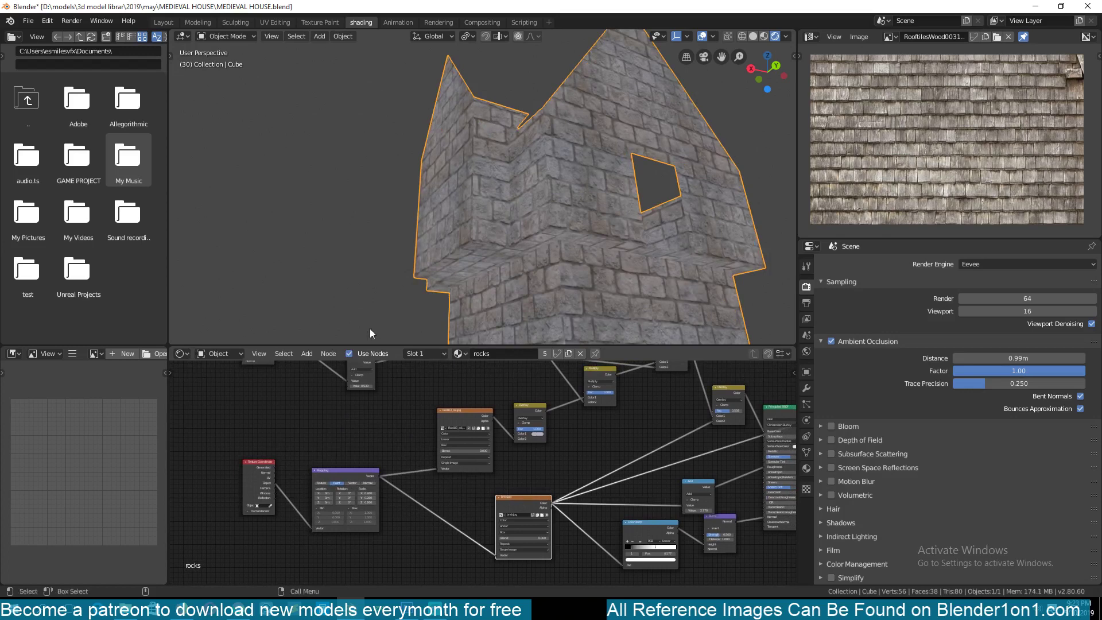
{"action": "middle_click_drag", "start_coordinate": [370, 328], "coordinate": [522, 263]}
{"action": "middle_click_drag", "start_coordinate": [642, 438], "coordinate": [500, 463]}
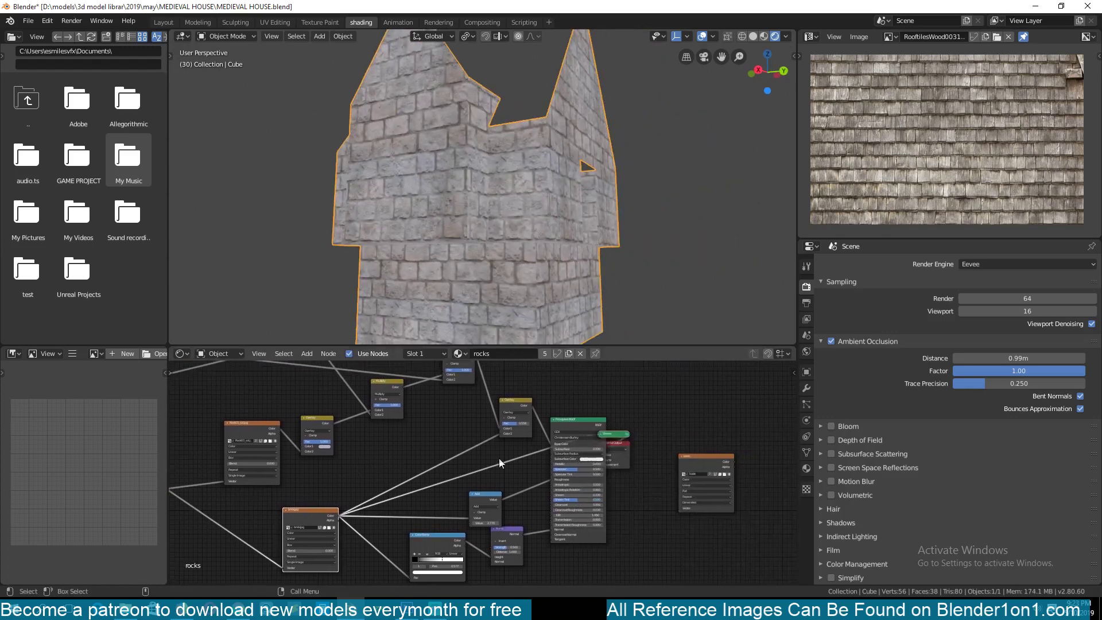
- Restore the Principled BSDF output, move the Material Output node clear of it, and inspect the wall creases in LookDev shading
{"action": "left_click", "coordinate": [585, 424], "text": "ctrl+shift"}
{"action": "left_click_drag", "start_coordinate": [616, 446], "coordinate": [656, 441]}
{"action": "middle_click_drag", "start_coordinate": [521, 285], "coordinate": [671, 132]}
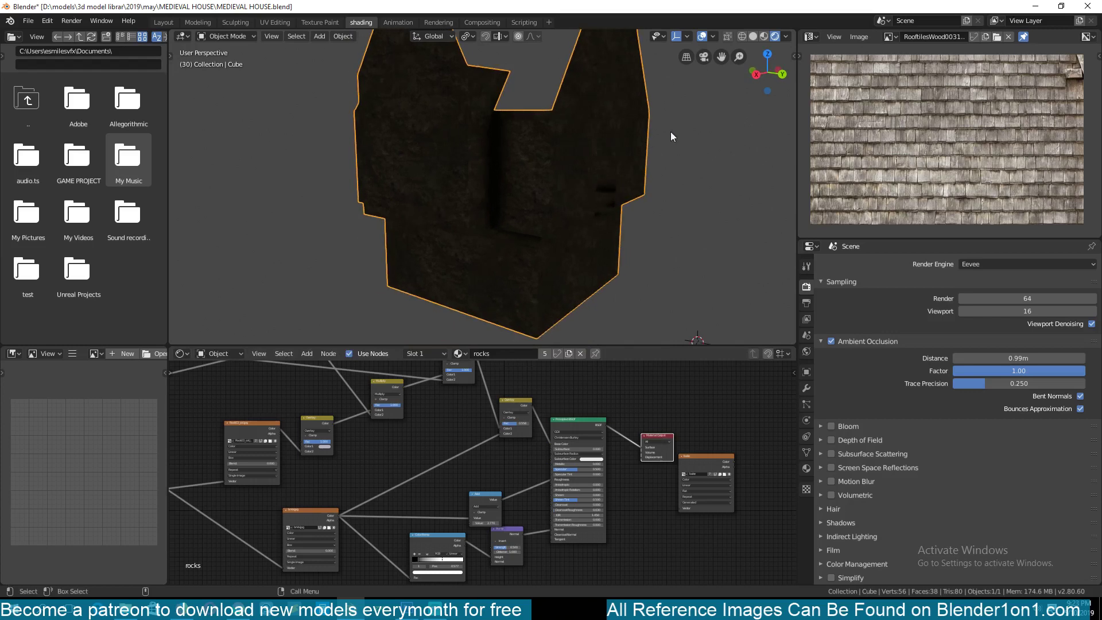
{"action": "left_click", "coordinate": [764, 36]}
{"action": "middle_click_drag", "start_coordinate": [708, 120], "coordinate": [673, 102]}
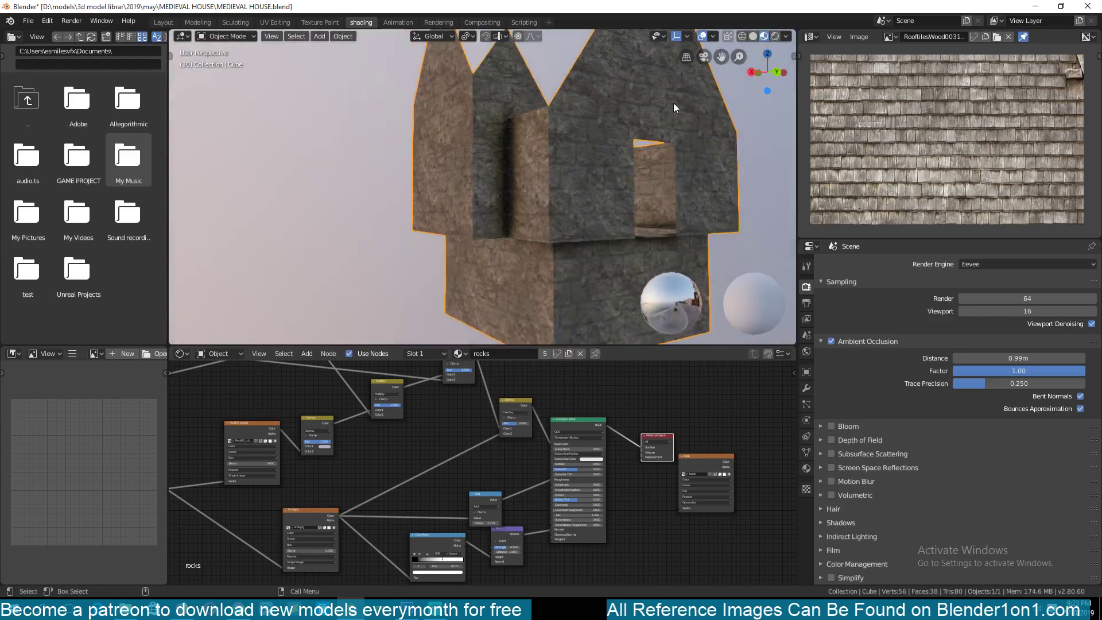
{"action": "scroll", "coordinate": [645, 157], "scroll_direction": "up", "scroll_amount": 3}
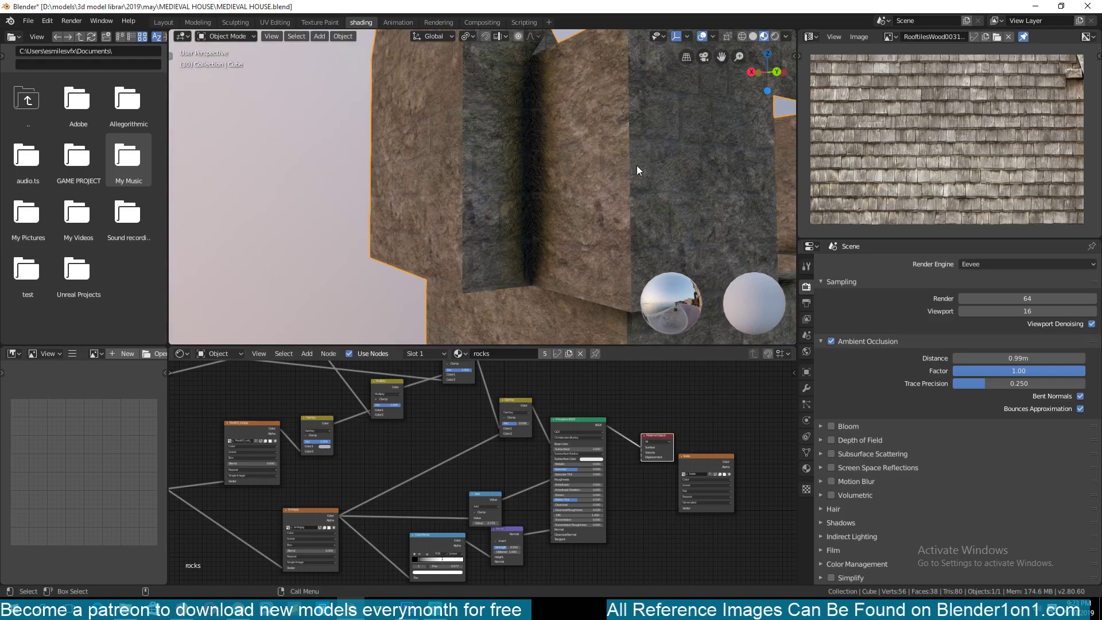
{"action": "scroll", "coordinate": [637, 170], "scroll_direction": "down", "scroll_amount": 3}
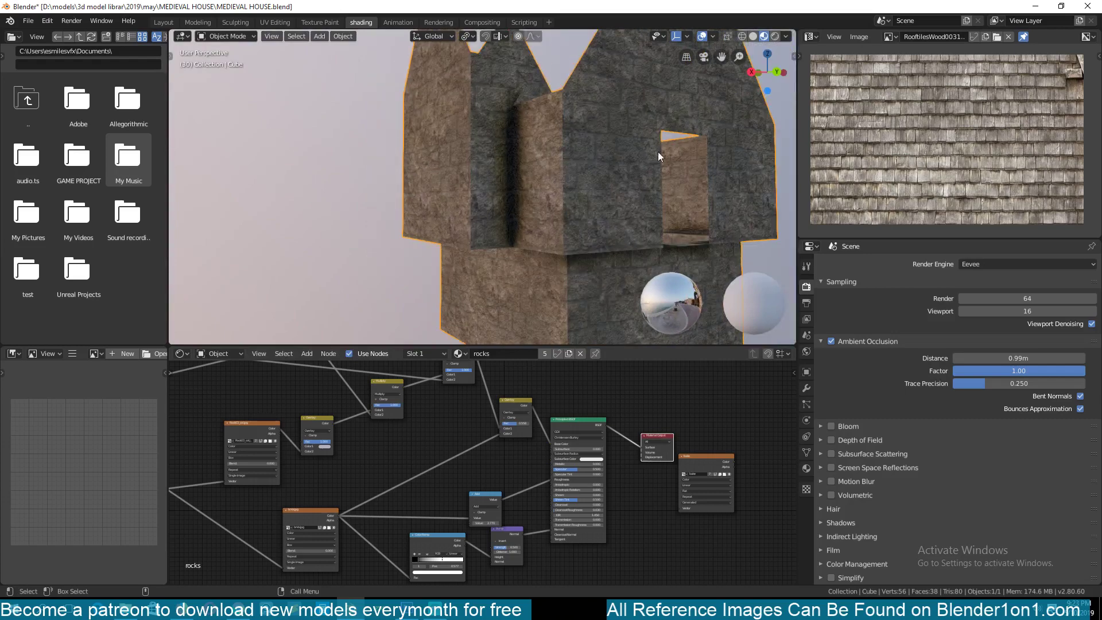
- Preview the last Overlay node's output and compare it with the second Multiply node's output that feeds it
{"action": "middle_click_drag", "start_coordinate": [574, 290], "coordinate": [591, 212], "text": "shift"}
{"action": "middle_click_drag", "start_coordinate": [480, 428], "coordinate": [571, 472]}
{"action": "left_click", "coordinate": [612, 449], "text": "ctrl+shift"}
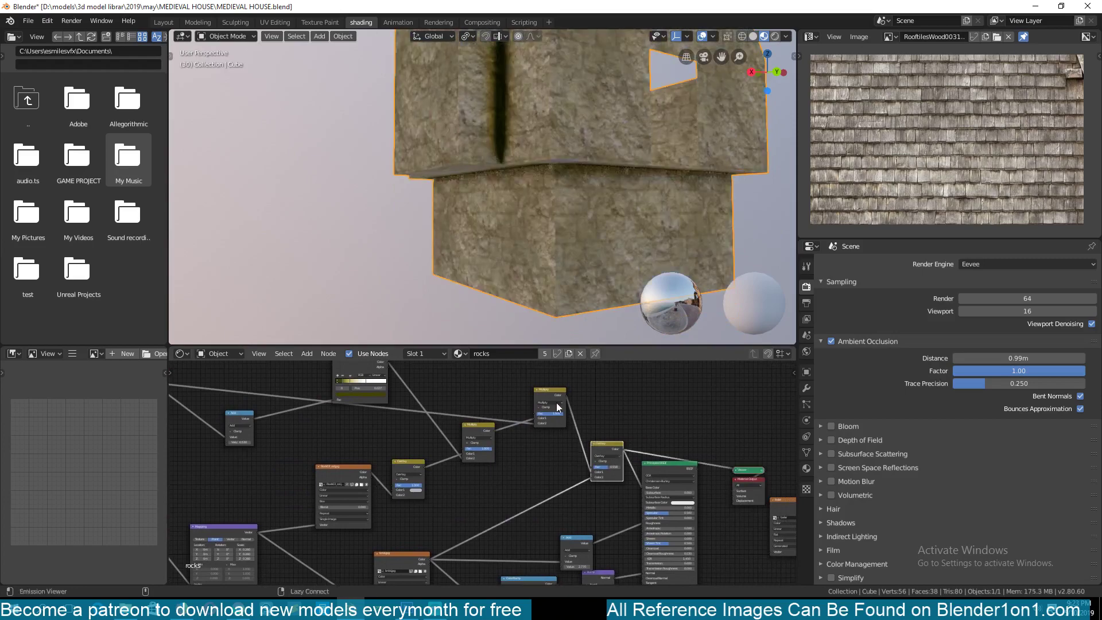
{"action": "left_click", "coordinate": [554, 398], "text": "ctrl+shift"}
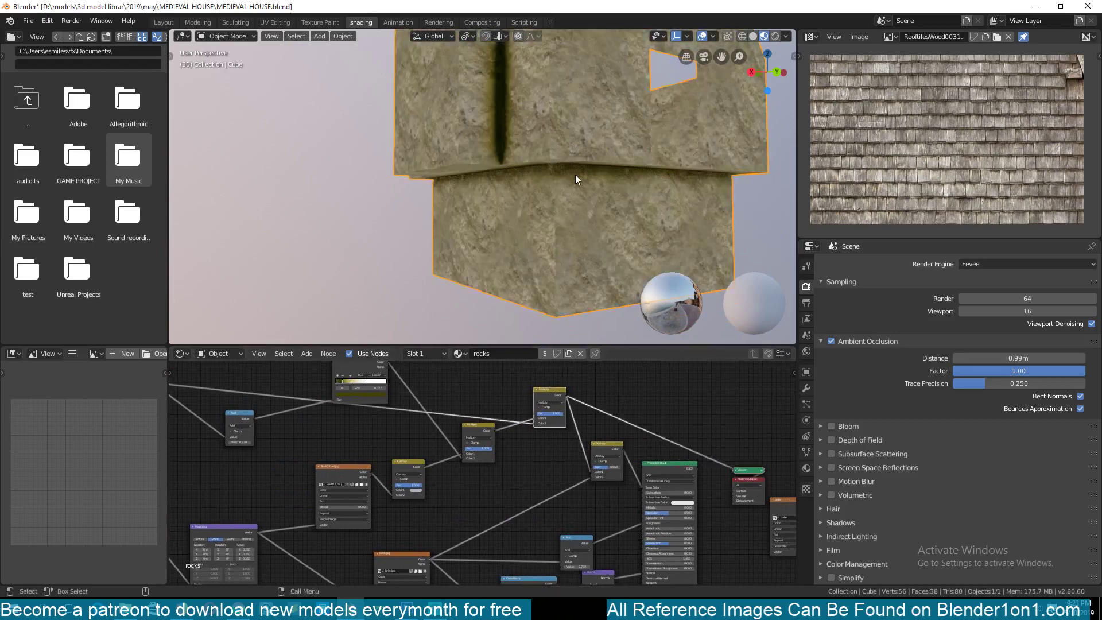
- Move the brick.jpg texture node closer to the Mapping node and preview its output on the walls
{"action": "middle_click_drag", "start_coordinate": [474, 515], "coordinate": [628, 434]}
{"action": "left_click_drag", "start_coordinate": [545, 480], "coordinate": [505, 475]}
{"action": "scroll", "coordinate": [506, 476], "scroll_direction": "up", "scroll_amount": 2}
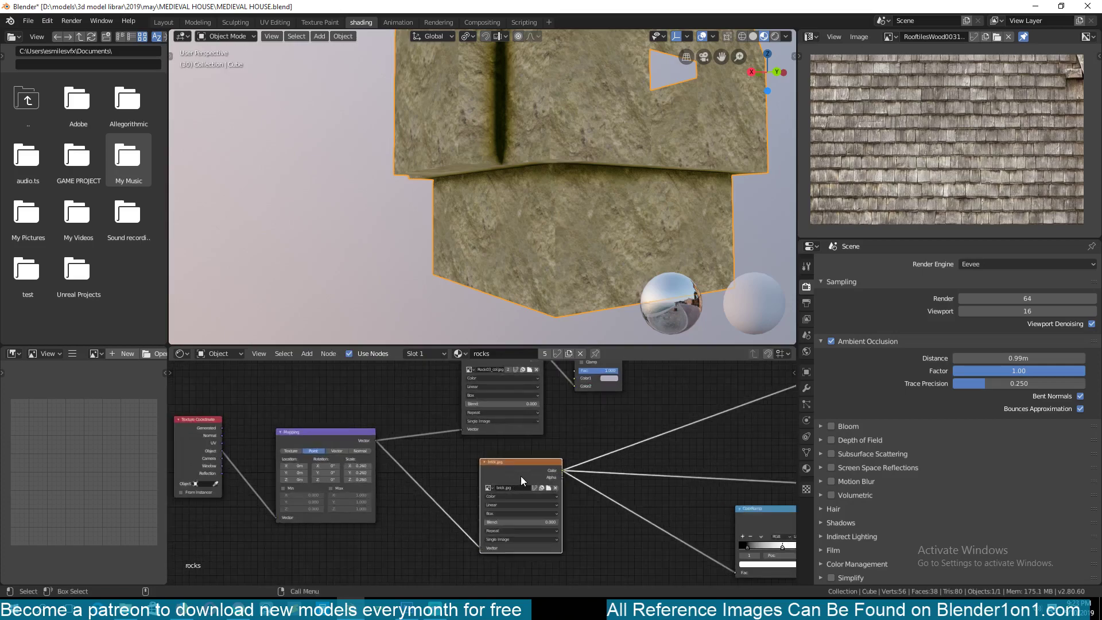
{"action": "left_click", "coordinate": [521, 476], "text": "ctrl+shift"}
{"action": "middle_click_drag", "start_coordinate": [515, 194], "coordinate": [587, 253]}
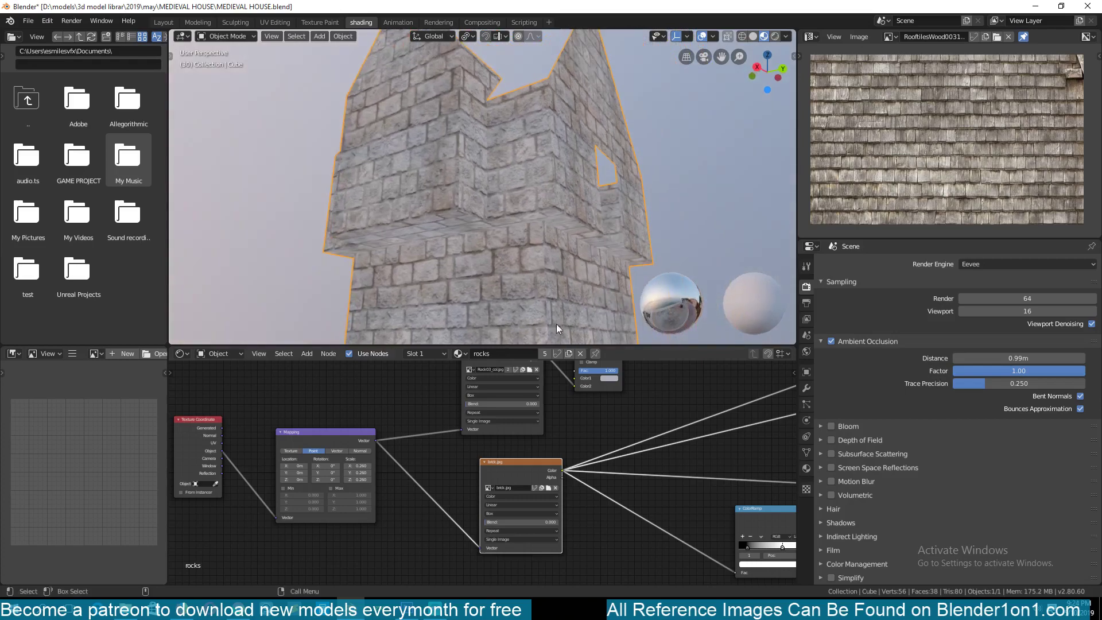
- Trace the brick texture's link to the last Overlay node before the Principled BSDF and preview that Overlay's output
{"action": "scroll", "coordinate": [614, 468], "scroll_direction": "down", "scroll_amount": 3}
{"action": "middle_click_drag", "start_coordinate": [613, 468], "coordinate": [486, 541]}
{"action": "scroll", "coordinate": [694, 426], "scroll_direction": "up", "scroll_amount": 3}
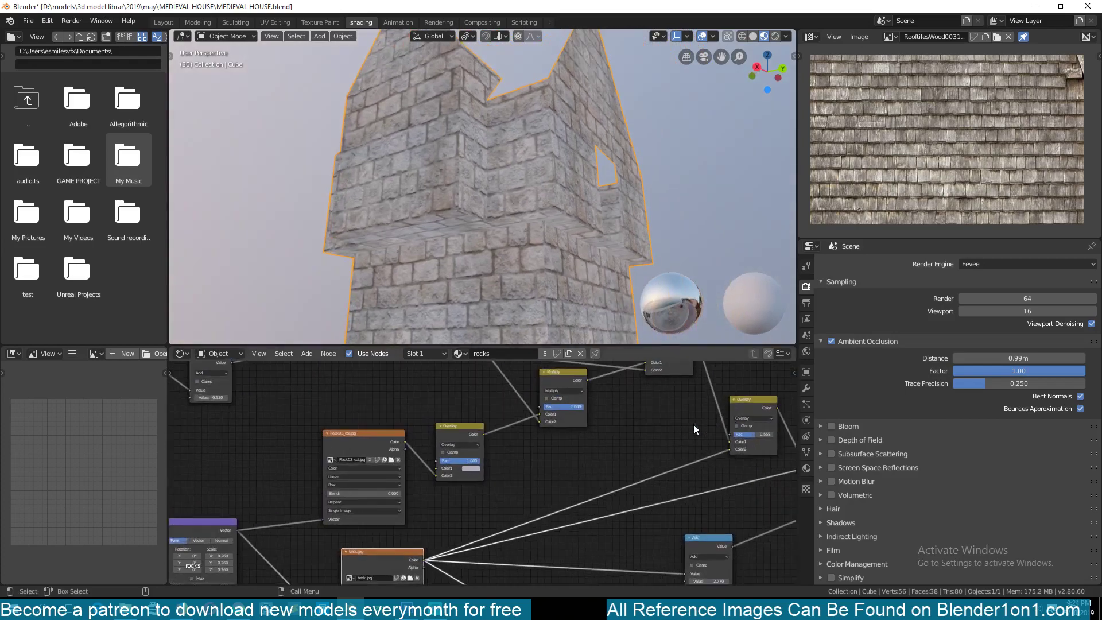
{"action": "scroll", "coordinate": [695, 429], "scroll_direction": "up", "scroll_amount": 3}
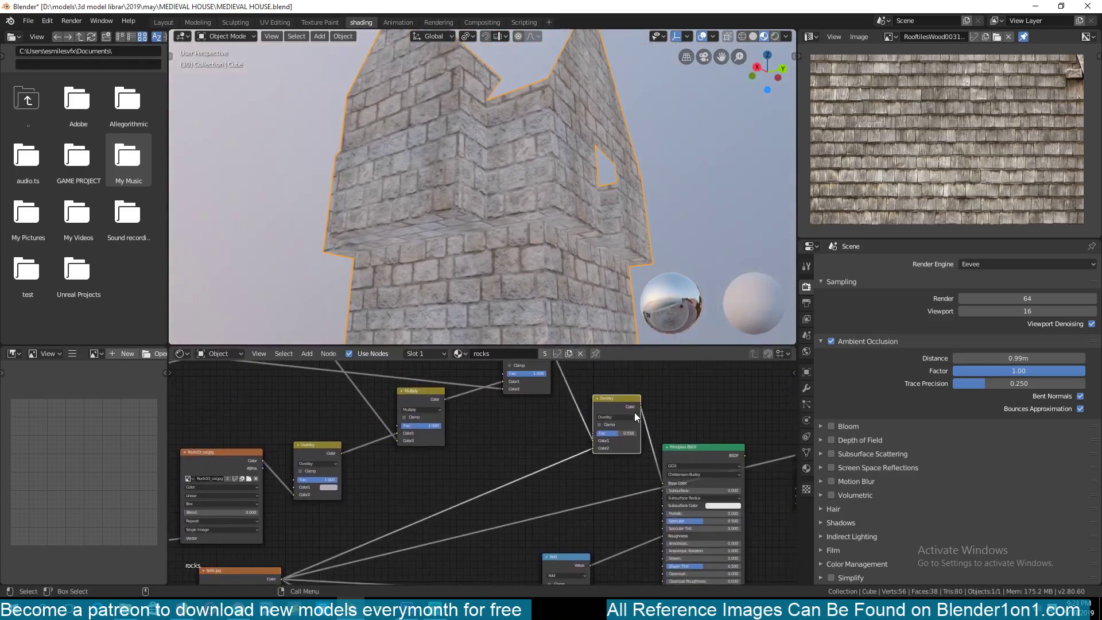
{"action": "middle_click_drag", "start_coordinate": [636, 417], "coordinate": [633, 439]}
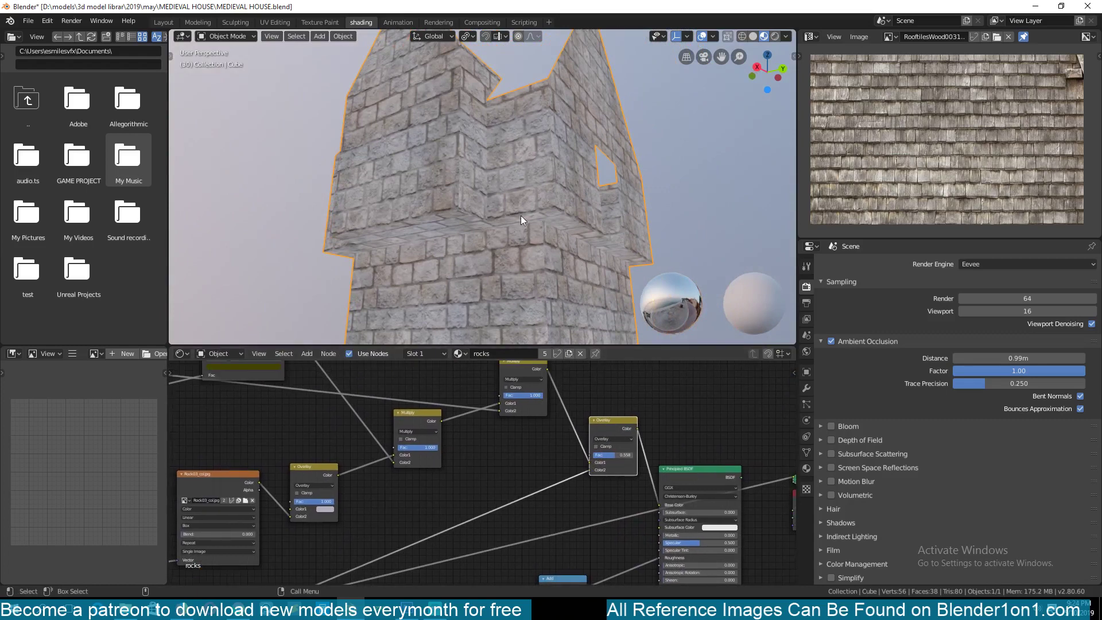
{"action": "left_click", "coordinate": [616, 418], "text": "ctrl+shift"}
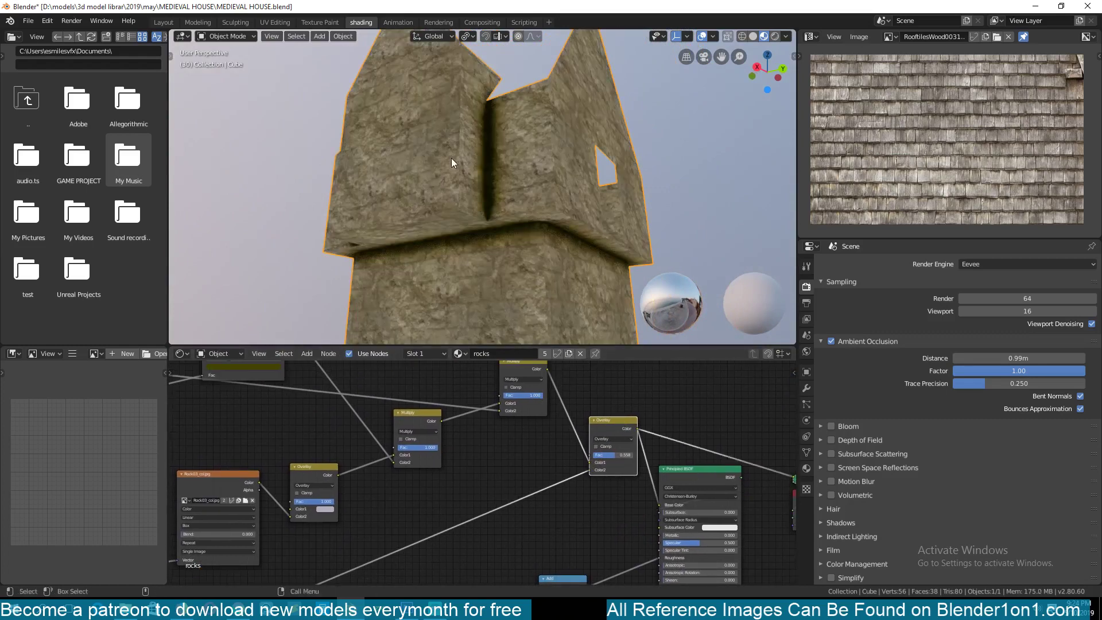
{"action": "middle_click_drag", "start_coordinate": [452, 157], "coordinate": [445, 182]}
- Raise the last Overlay node's Fac to 1.000 and examine the brick pattern around the house
{"action": "left_click_drag", "start_coordinate": [610, 455], "coordinate": [634, 455]}
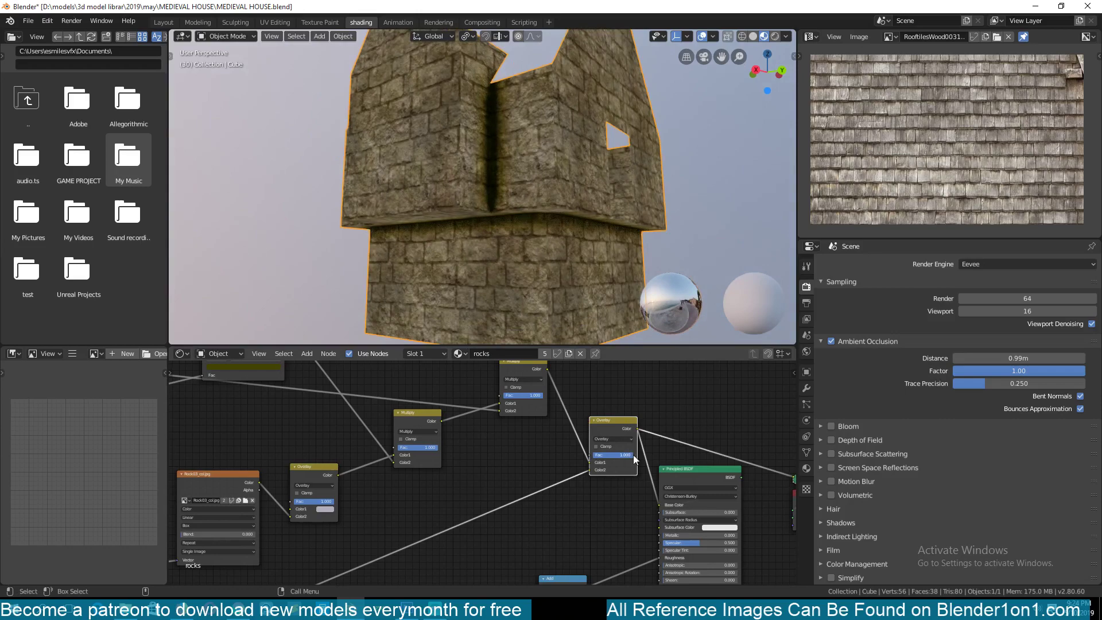
{"action": "middle_click_drag", "start_coordinate": [460, 172], "coordinate": [546, 143]}
{"action": "scroll", "coordinate": [547, 142], "scroll_direction": "down", "scroll_amount": 2}
{"action": "middle_click_drag", "start_coordinate": [442, 175], "coordinate": [507, 185]}
{"action": "middle_click_drag", "start_coordinate": [423, 171], "coordinate": [545, 199], "text": "shift"}
{"action": "middle_click_drag", "start_coordinate": [446, 151], "coordinate": [450, 180]}
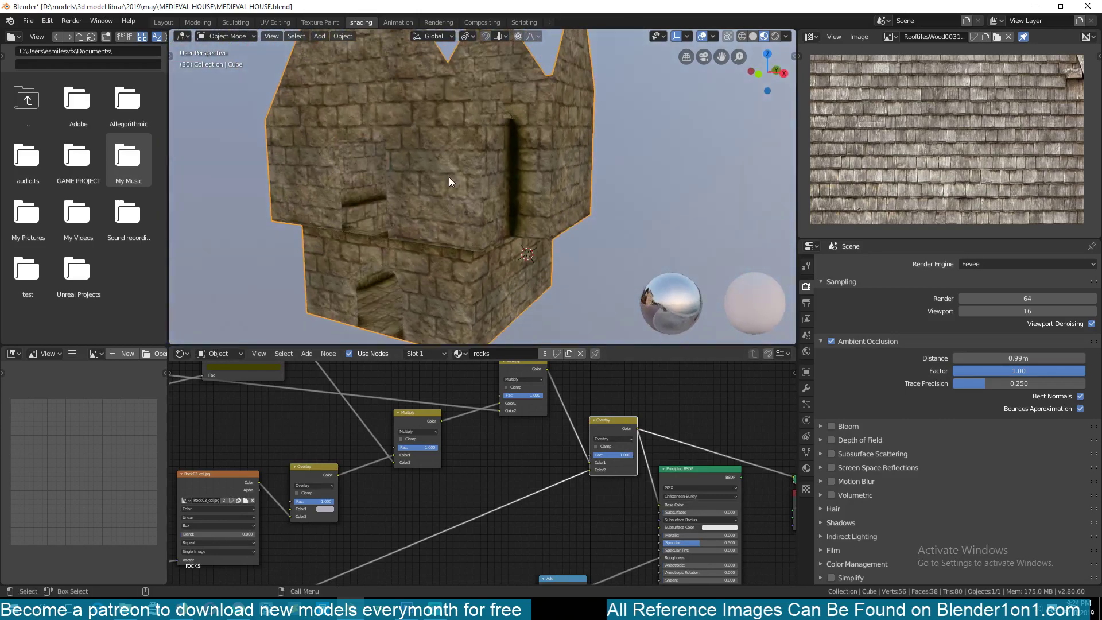
- Move the Add node that links brick.jpg to the shader's Roughness away from the Bump node
{"action": "middle_click_drag", "start_coordinate": [498, 511], "coordinate": [544, 447]}
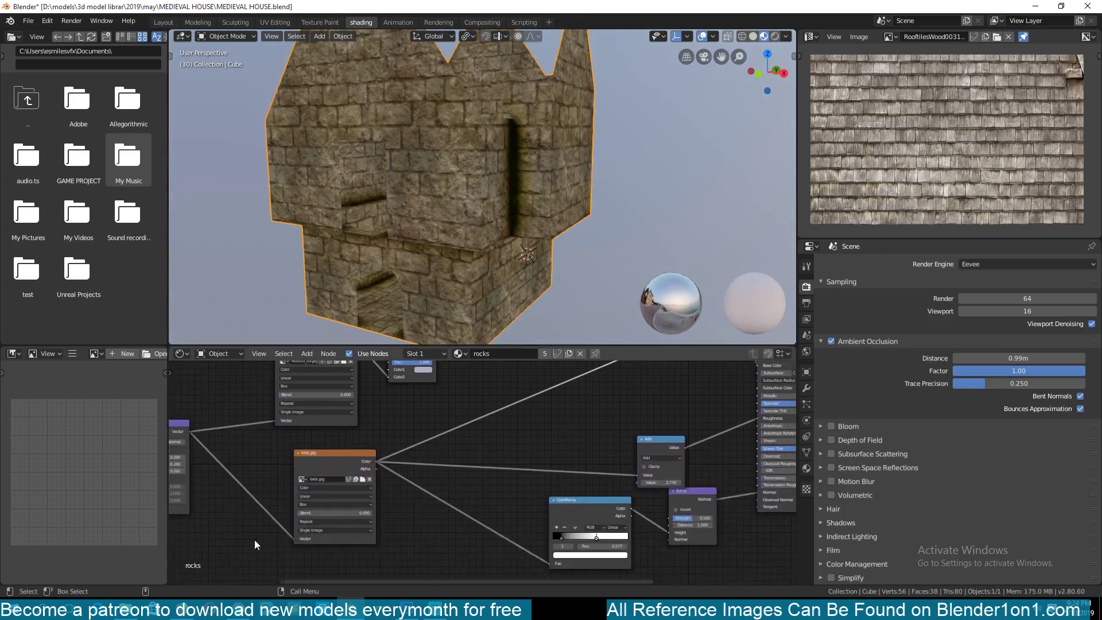
{"action": "middle_click_drag", "start_coordinate": [452, 488], "coordinate": [347, 480]}
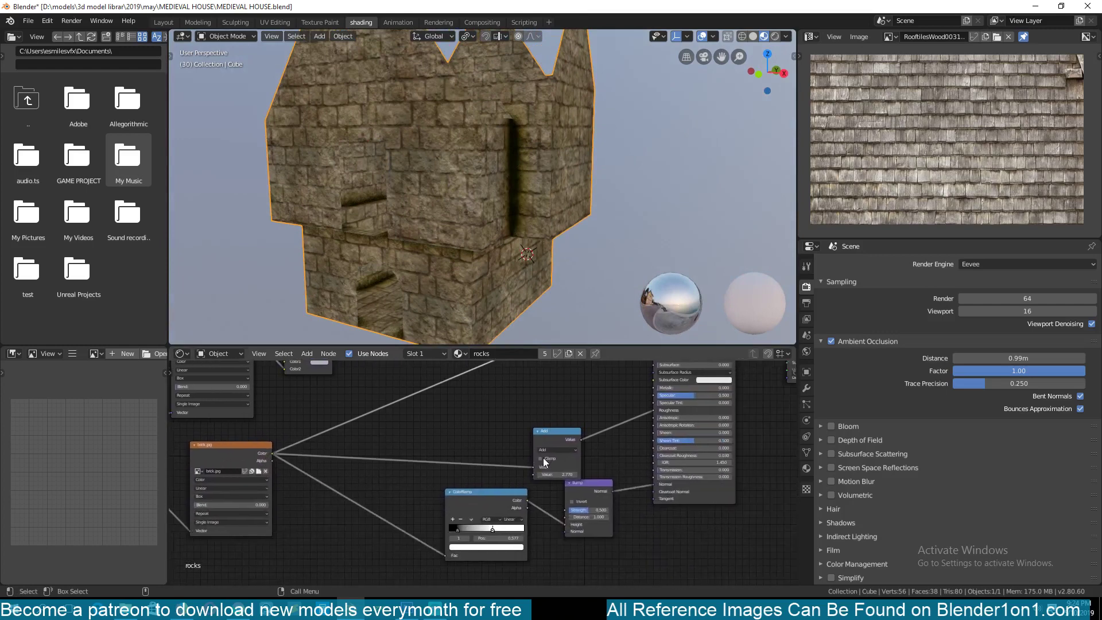
{"action": "left_click_drag", "start_coordinate": [543, 457], "coordinate": [520, 437]}
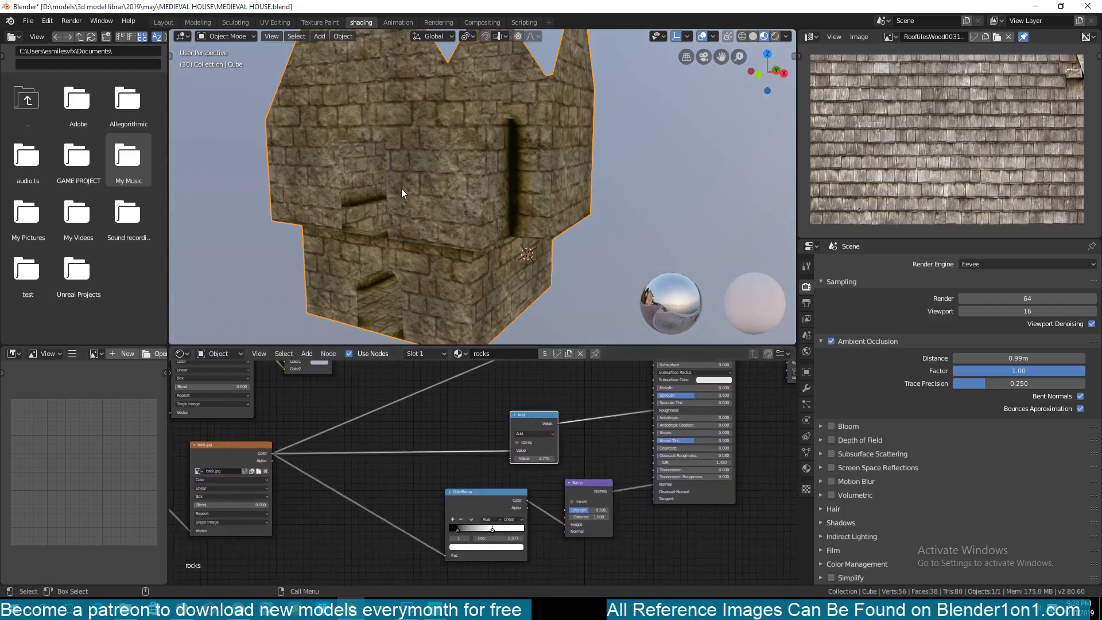
{"action": "middle_click_drag", "start_coordinate": [401, 188], "coordinate": [512, 152]}
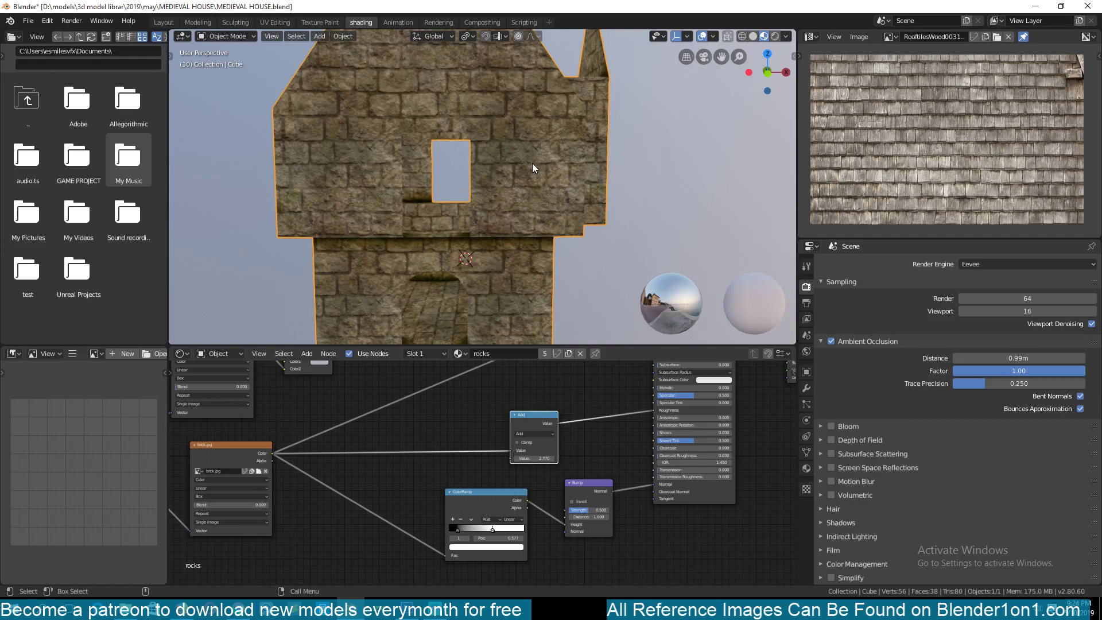
- Preview the roughness Add node's output and set its value to 0.170, checking the greyscale bricks
{"action": "left_click", "coordinate": [538, 417], "text": "ctrl+shift"}
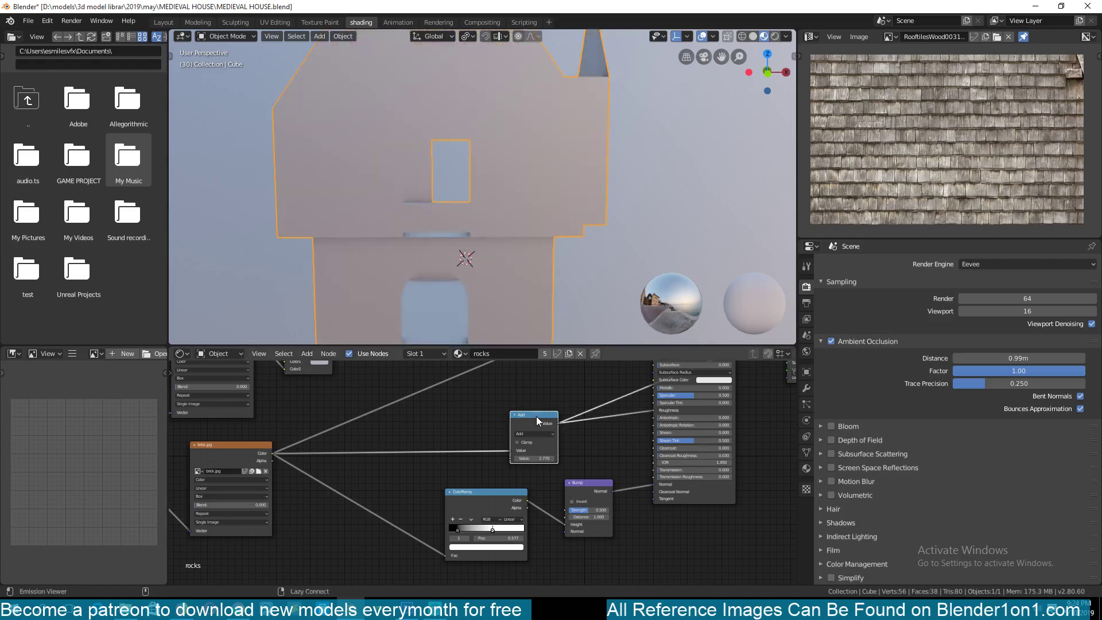
{"action": "middle_click_drag", "start_coordinate": [495, 193], "coordinate": [505, 230]}
{"action": "scroll", "coordinate": [426, 201], "scroll_direction": "up", "scroll_amount": 3}
{"action": "scroll", "coordinate": [602, 379], "scroll_direction": "down", "scroll_amount": 2}
{"action": "scroll", "coordinate": [580, 474], "scroll_direction": "up", "scroll_amount": 3}
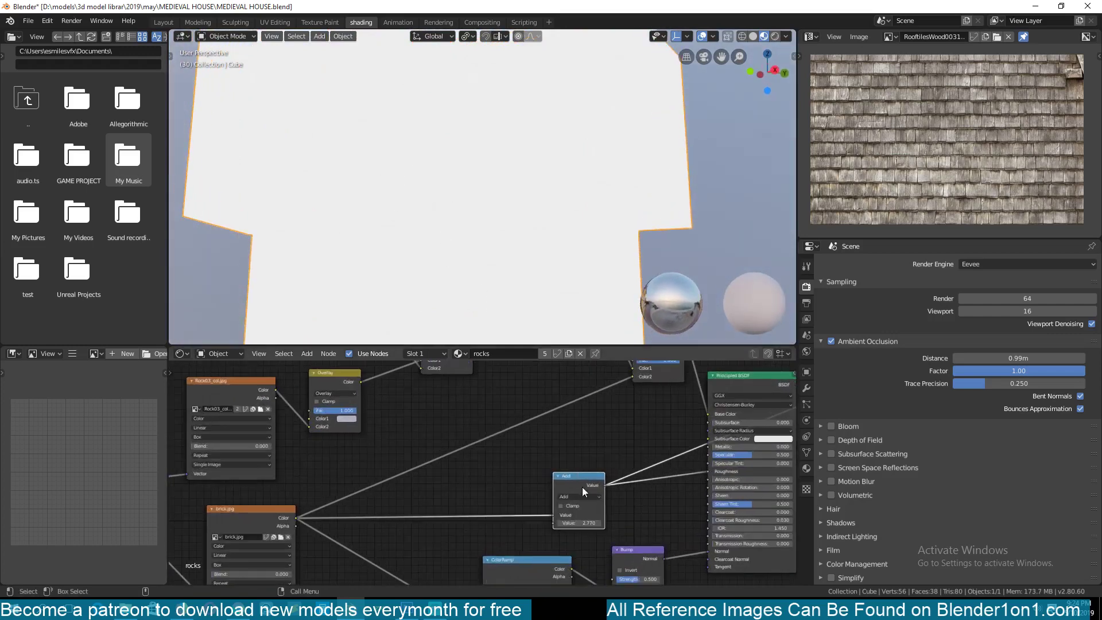
{"action": "mouse_move", "coordinate": [591, 522]}
{"action": "left_mouse_down"}
{"action": "mouse_move", "coordinate": [448, 522]}
{"action": "mouse_move", "coordinate": [598, 520]}
{"action": "mouse_move", "coordinate": [591, 511]}
{"action": "left_mouse_up"}
{"action": "scroll", "coordinate": [523, 251], "scroll_direction": "down", "scroll_amount": 5}
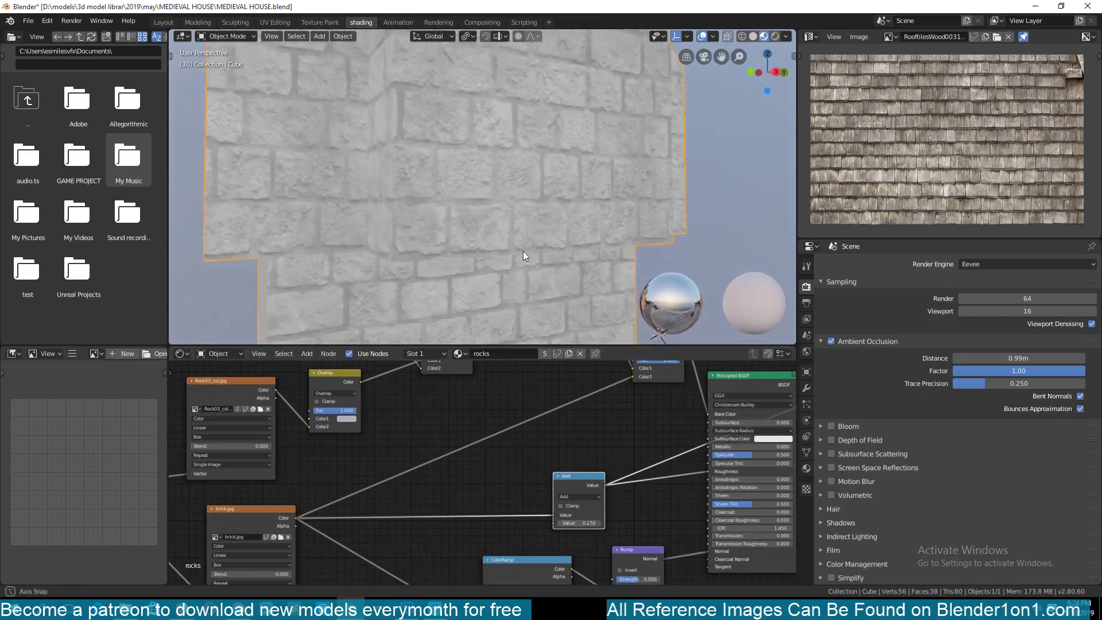
{"action": "middle_click_drag", "start_coordinate": [529, 258], "coordinate": [546, 229]}
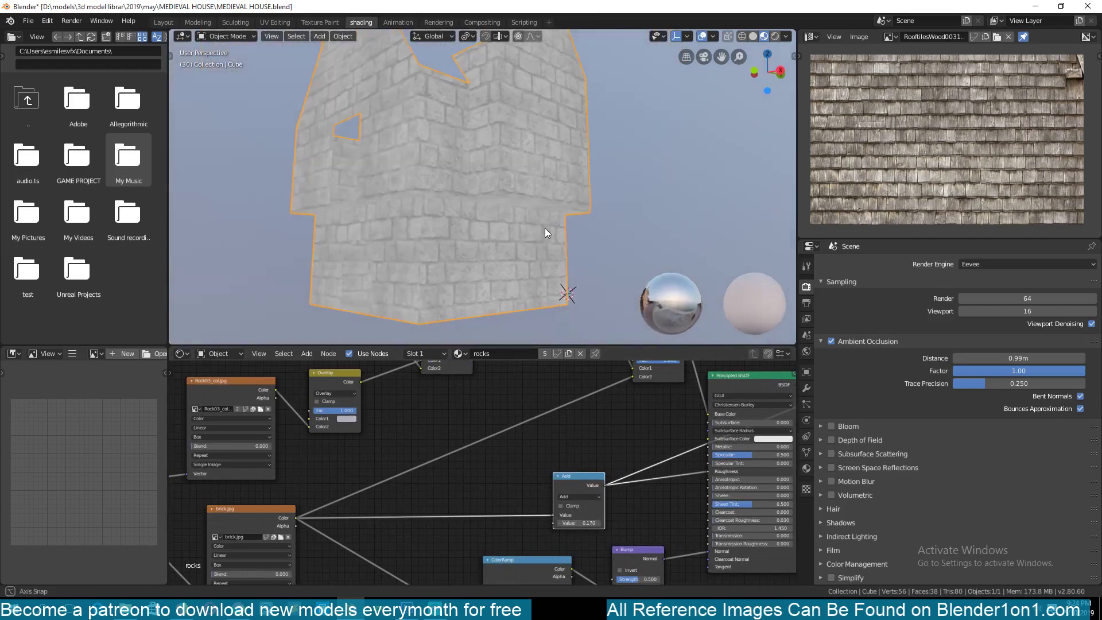
- Preview the Principled BSDF output and inspect the wall's reflections and bump around the overhang up close
{"action": "left_click", "coordinate": [742, 383], "text": "ctrl+shift"}
{"action": "middle_click_drag", "start_coordinate": [500, 191], "coordinate": [522, 207]}
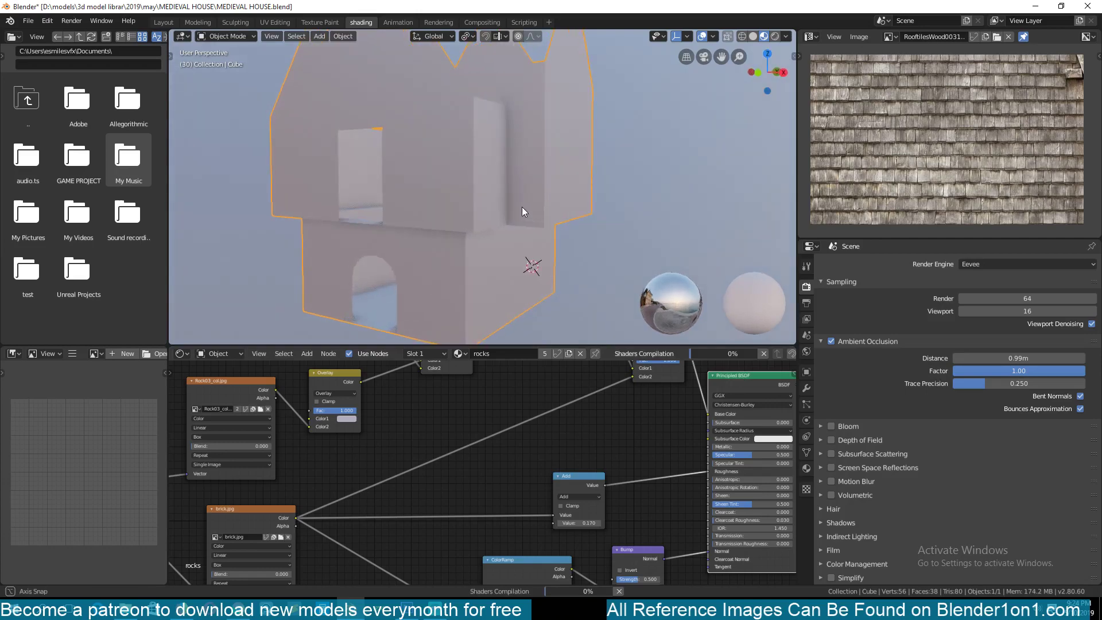
{"action": "middle_click_drag", "start_coordinate": [611, 325], "coordinate": [515, 201]}
{"action": "scroll", "coordinate": [543, 207], "scroll_direction": "up", "scroll_amount": 3}
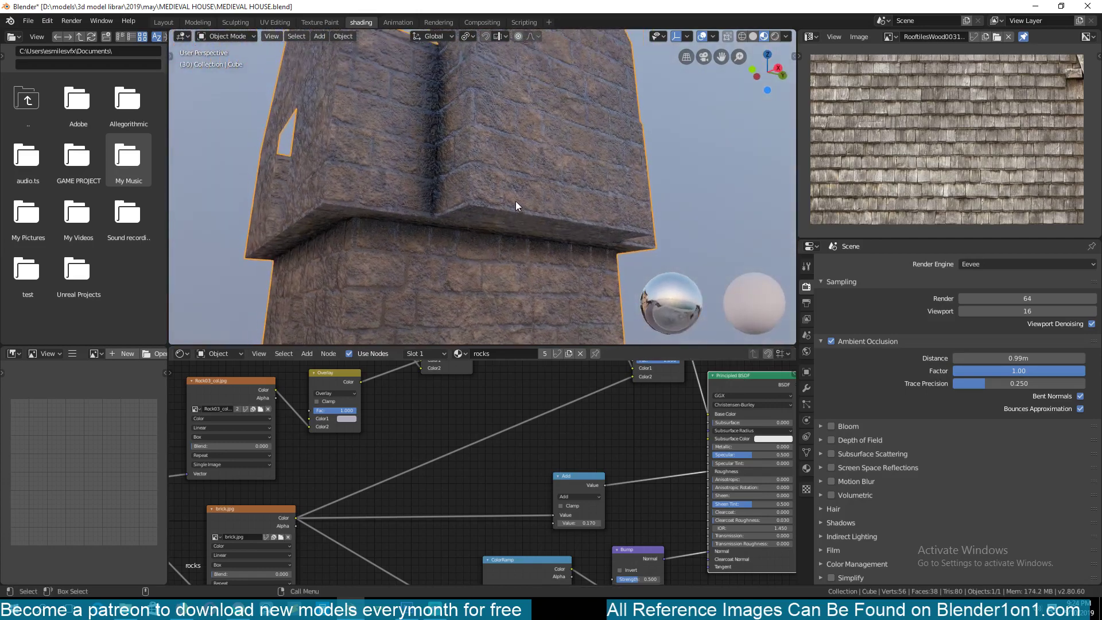
{"action": "scroll", "coordinate": [533, 229], "scroll_direction": "up", "scroll_amount": 2}
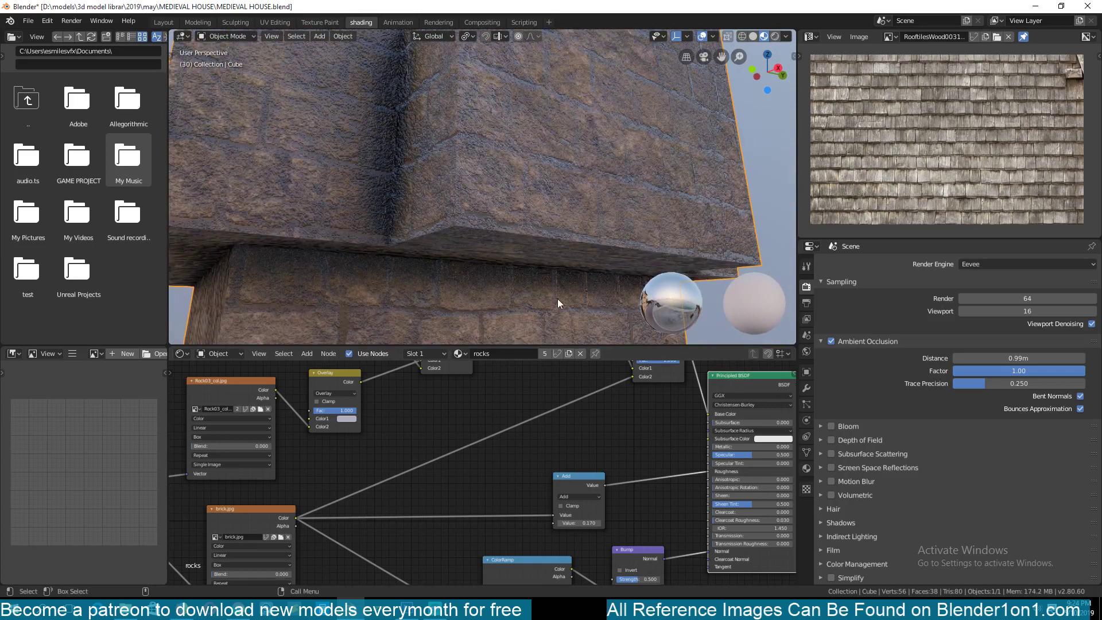
- Set the roughness Add node's value to 0.270, preview it, raise it to 0.570, and restore the Principled BSDF output
{"action": "mouse_move", "coordinate": [586, 524]}
{"action": "left_mouse_down"}
{"action": "mouse_move", "coordinate": [551, 523]}
{"action": "mouse_move", "coordinate": [605, 523]}
{"action": "mouse_move", "coordinate": [588, 523]}
{"action": "left_mouse_up"}
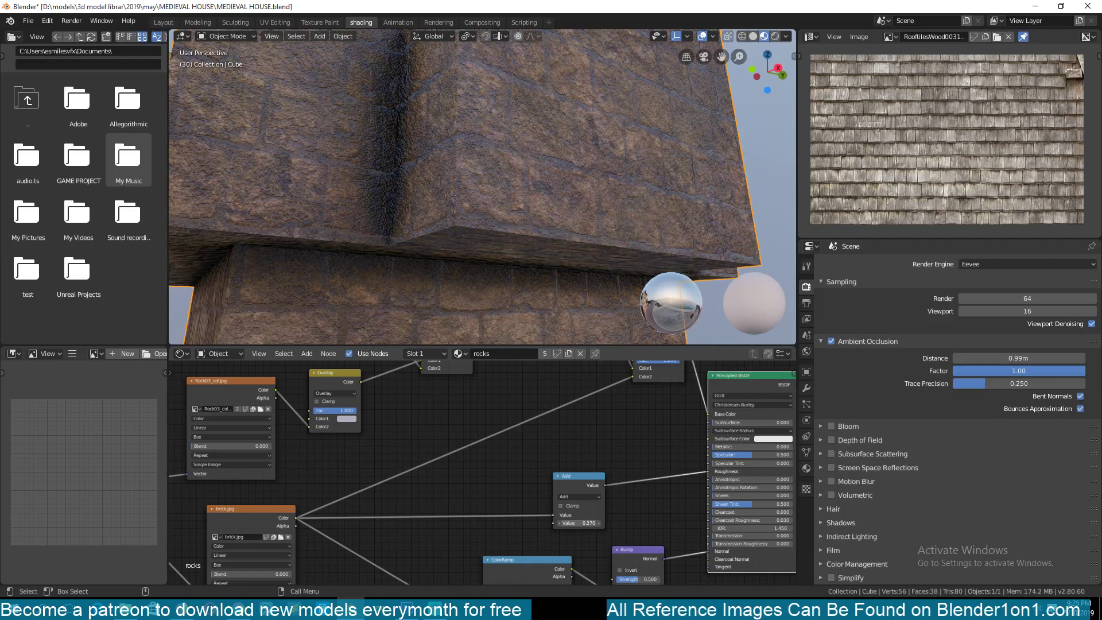
{"action": "left_click", "coordinate": [588, 482], "text": "ctrl+shift"}
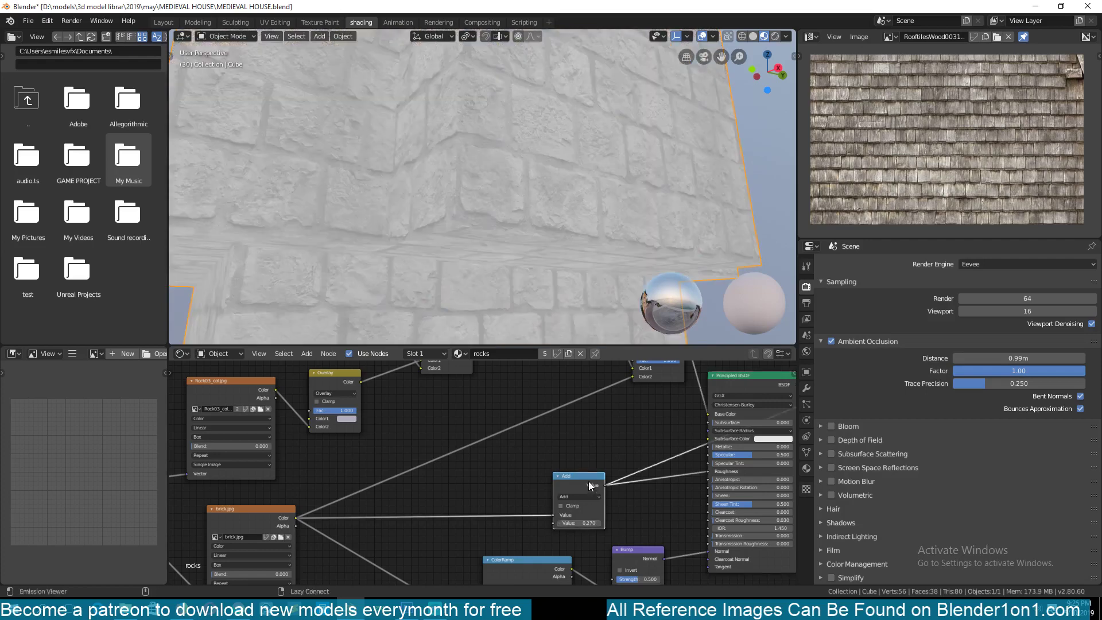
{"action": "mouse_move", "coordinate": [588, 521]}
{"action": "left_mouse_down"}
{"action": "mouse_move", "coordinate": [616, 524]}
{"action": "mouse_move", "coordinate": [605, 523]}
{"action": "left_mouse_up"}
{"action": "left_click", "coordinate": [737, 384], "text": "ctrl+shift"}
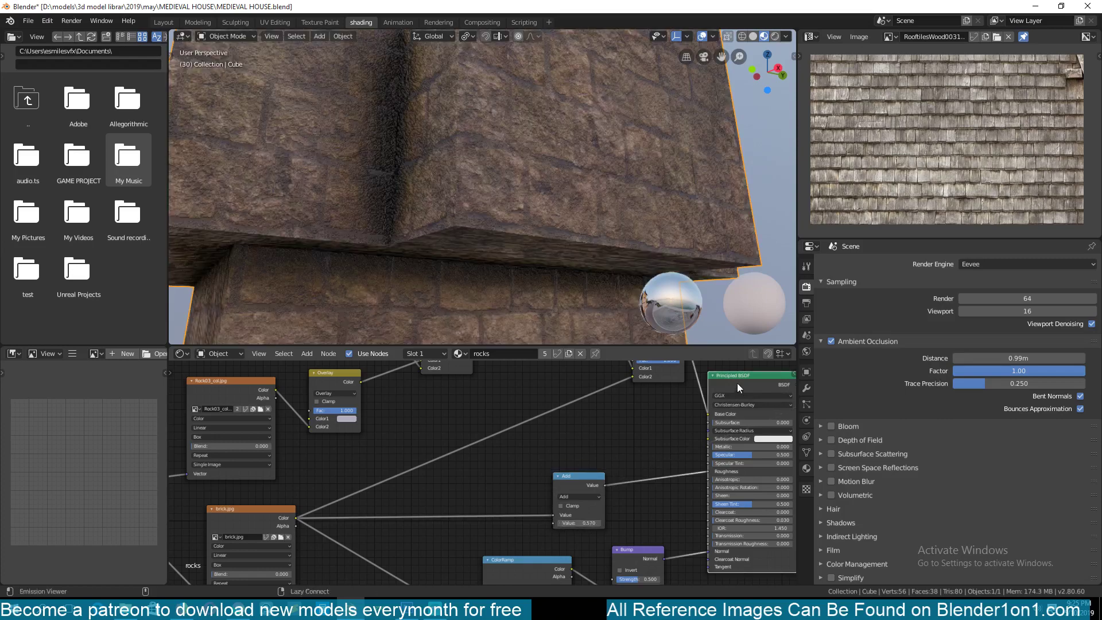
- Check the whole house with the adjusted roughness and save the MEDIEVAL HOUSE.blend file
{"action": "scroll", "coordinate": [539, 196], "scroll_direction": "down", "scroll_amount": 5}
{"action": "middle_click_drag", "start_coordinate": [539, 195], "coordinate": [554, 253]}
{"action": "scroll", "coordinate": [553, 252], "scroll_direction": "down", "scroll_amount": 2}
{"action": "key", "text": "ctrl+s"}
- Set the Fac of the last Overlay node before the Principled BSDF to 0.700
{"action": "middle_click_drag", "start_coordinate": [564, 417], "coordinate": [541, 499]}
{"action": "scroll", "coordinate": [553, 478], "scroll_direction": "up", "scroll_amount": 3}
{"action": "left_click_drag", "start_coordinate": [692, 438], "coordinate": [675, 437]}
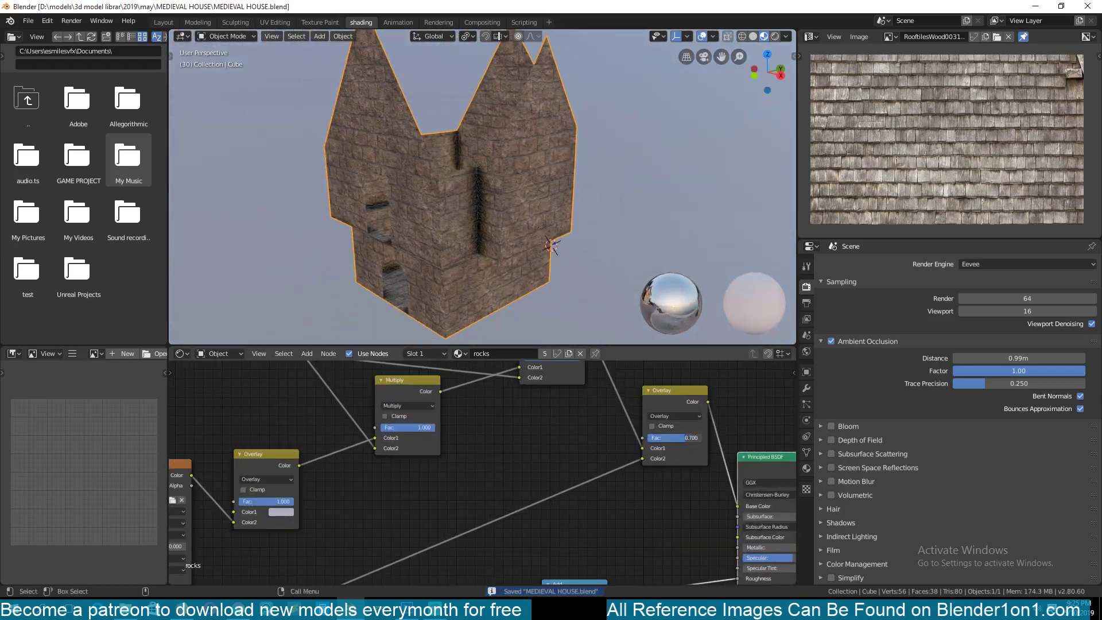
{"action": "middle_click_drag", "start_coordinate": [529, 251], "coordinate": [544, 240]}
- Tint Color1 of the Overlay node fed by Rock03_col.jpg to H 0.051, S 0.087, V 0.826, and save the file
{"action": "middle_click_drag", "start_coordinate": [368, 463], "coordinate": [542, 455]}
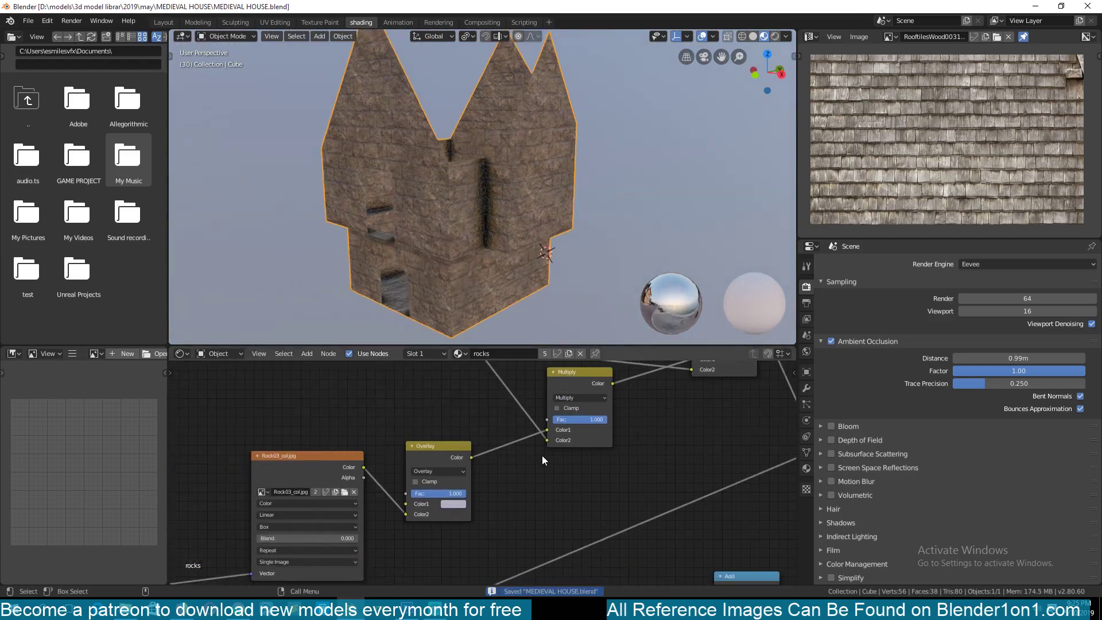
{"action": "scroll", "coordinate": [482, 464], "scroll_direction": "up", "scroll_amount": 5}
{"action": "left_click", "coordinate": [446, 518]}
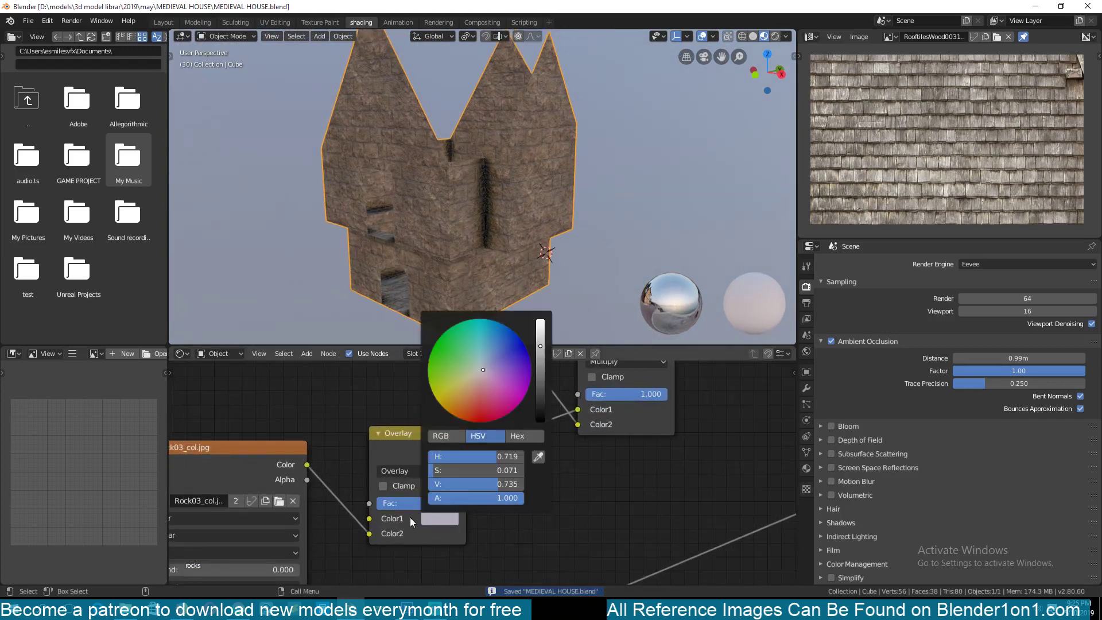
{"action": "left_click", "coordinate": [450, 518]}
{"action": "mouse_move", "coordinate": [485, 364]}
{"action": "left_mouse_down"}
{"action": "mouse_move", "coordinate": [502, 339]}
{"action": "mouse_move", "coordinate": [479, 374]}
{"action": "left_mouse_up"}
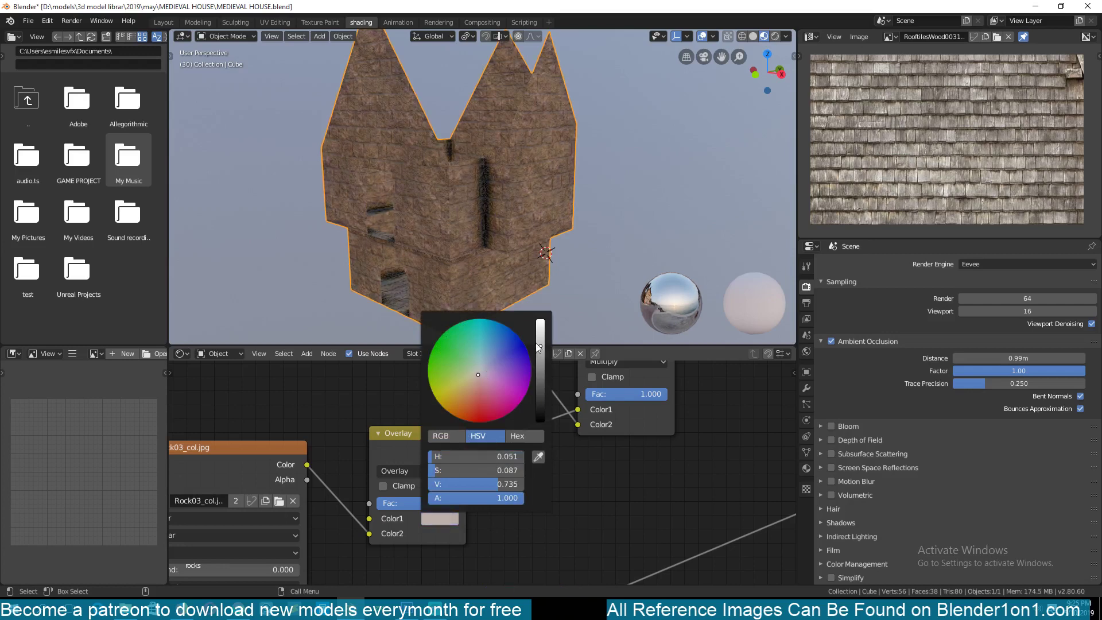
{"action": "mouse_move", "coordinate": [540, 346]}
{"action": "left_mouse_down"}
{"action": "mouse_move", "coordinate": [541, 323]}
{"action": "mouse_move", "coordinate": [541, 335]}
{"action": "left_mouse_up"}
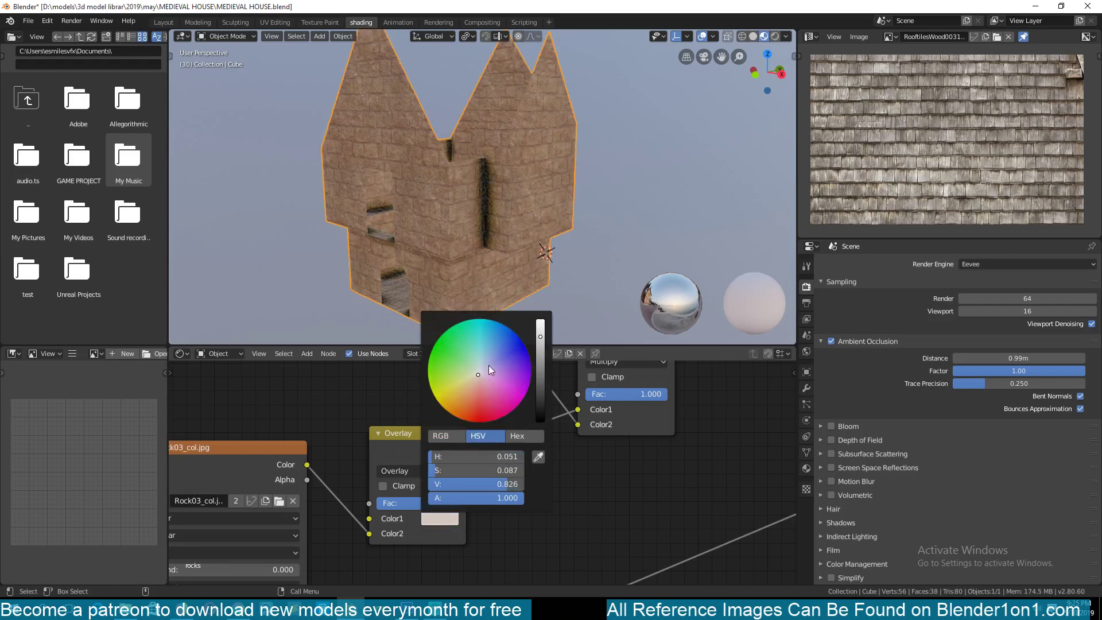
{"action": "left_click_drag", "start_coordinate": [483, 370], "coordinate": [478, 374]}
{"action": "mouse_move", "coordinate": [425, 206]}
{"action": "middle_mouse_down"}
{"action": "mouse_move", "coordinate": [519, 173]}
{"action": "mouse_move", "coordinate": [570, 226]}
{"action": "middle_mouse_up"}
{"action": "key", "text": "ctrl+s"}
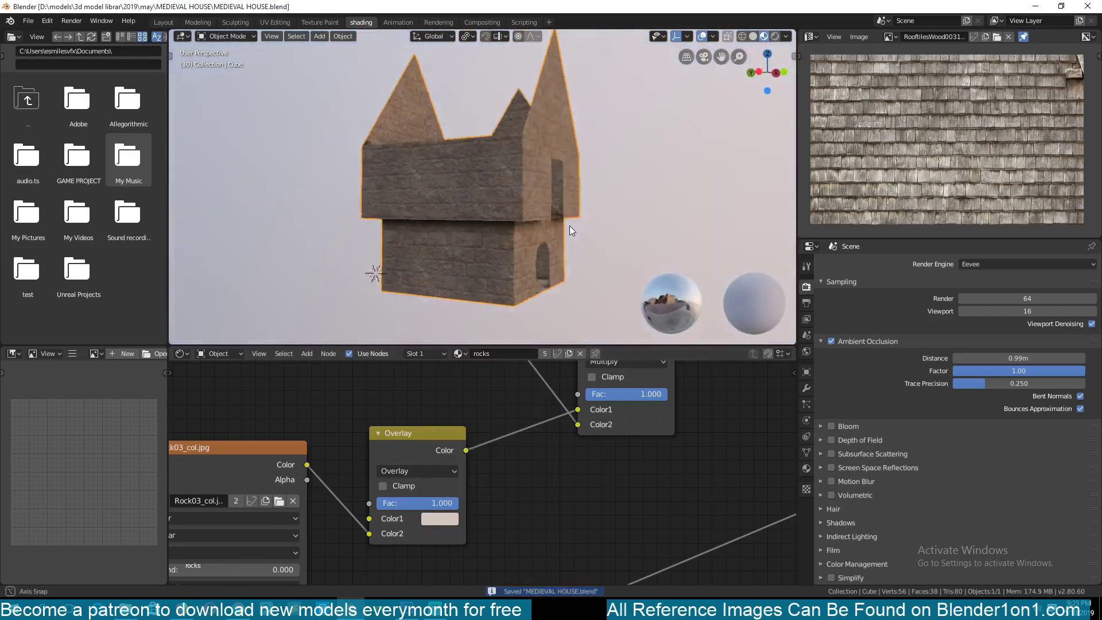
- Leave the isolated view to show the whole house, clear the selection, and examine the roof material's nodes
{"action": "left_click", "coordinate": [785, 38]}
{"action": "key", "text": "alt+a"}
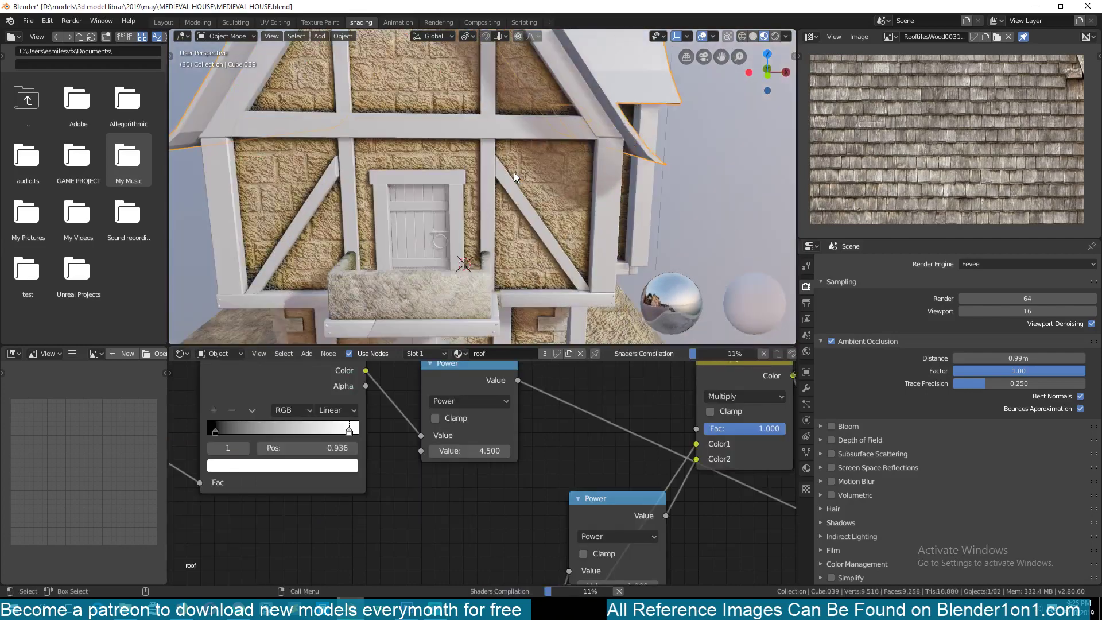
{"action": "key", "text": "alt+a"}
{"action": "middle_click_drag", "start_coordinate": [514, 173], "coordinate": [415, 147]}
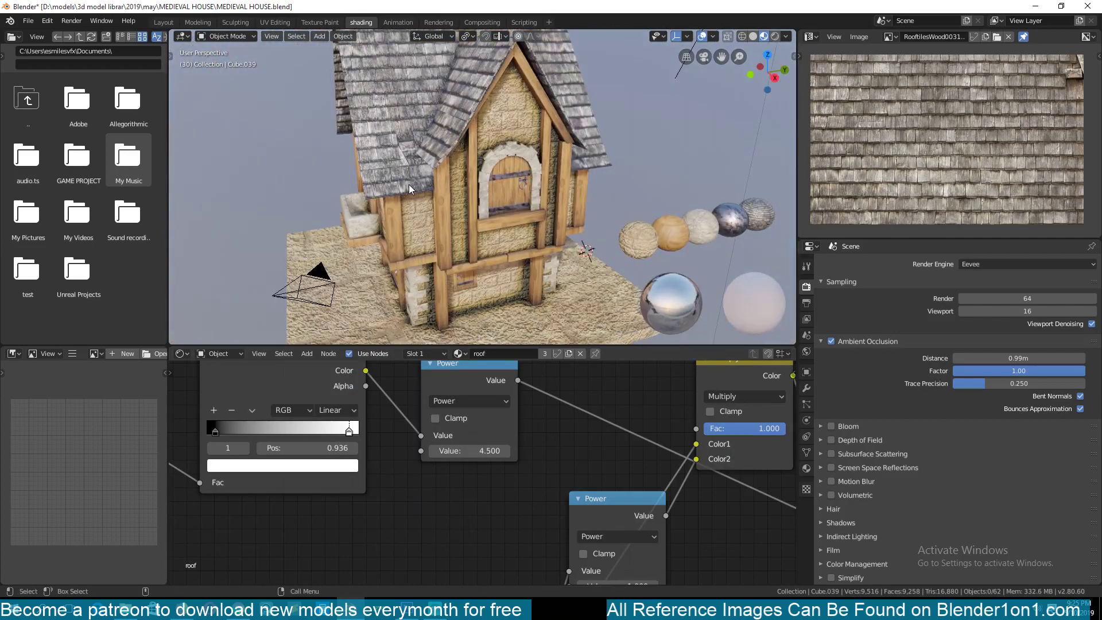
{"action": "middle_click_drag", "start_coordinate": [409, 185], "coordinate": [401, 160]}
{"action": "scroll", "coordinate": [496, 294], "scroll_direction": "down", "scroll_amount": 3}
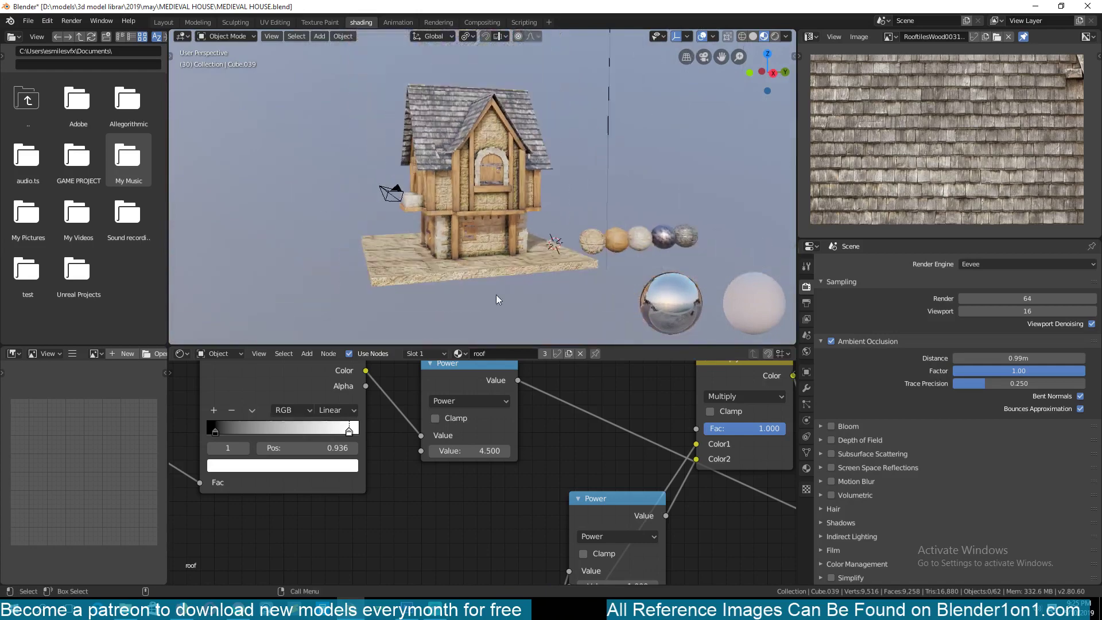
{"action": "middle_click_drag", "start_coordinate": [559, 534], "coordinate": [453, 446]}
{"action": "scroll", "coordinate": [454, 446], "scroll_direction": "down", "scroll_amount": 5}
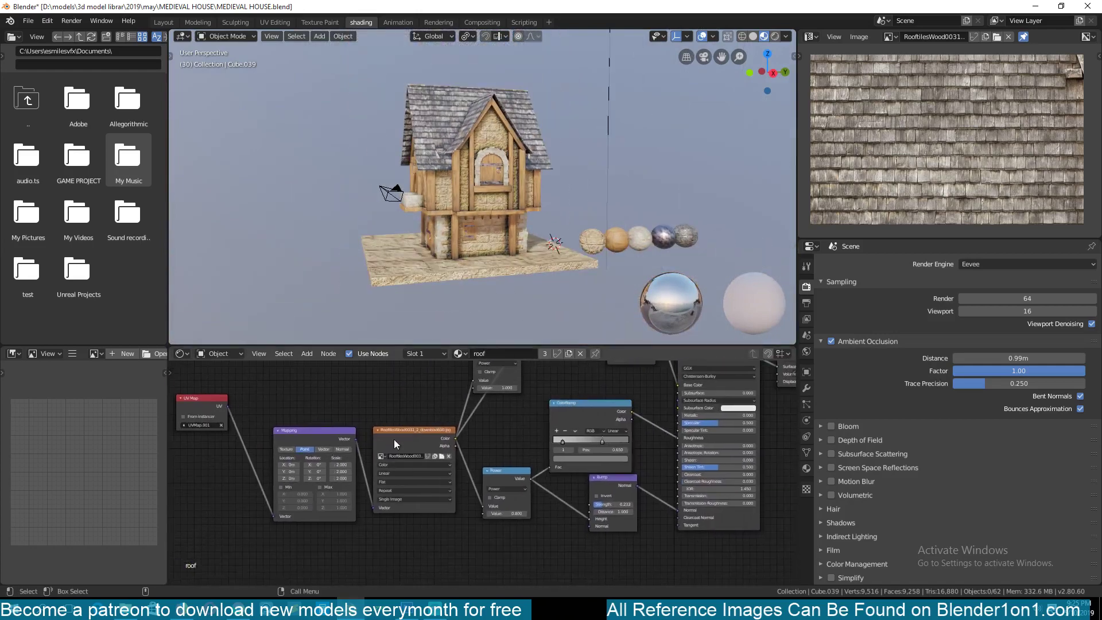
{"action": "scroll", "coordinate": [514, 502], "scroll_direction": "up", "scroll_amount": 2}
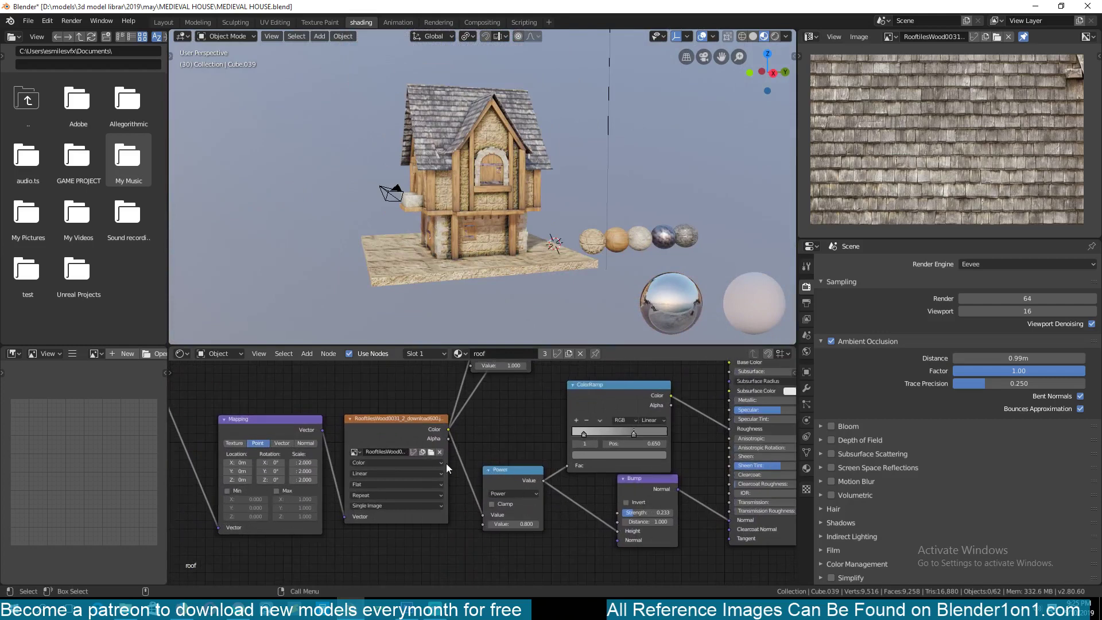
{"action": "scroll", "coordinate": [466, 202], "scroll_direction": "up", "scroll_amount": 5}
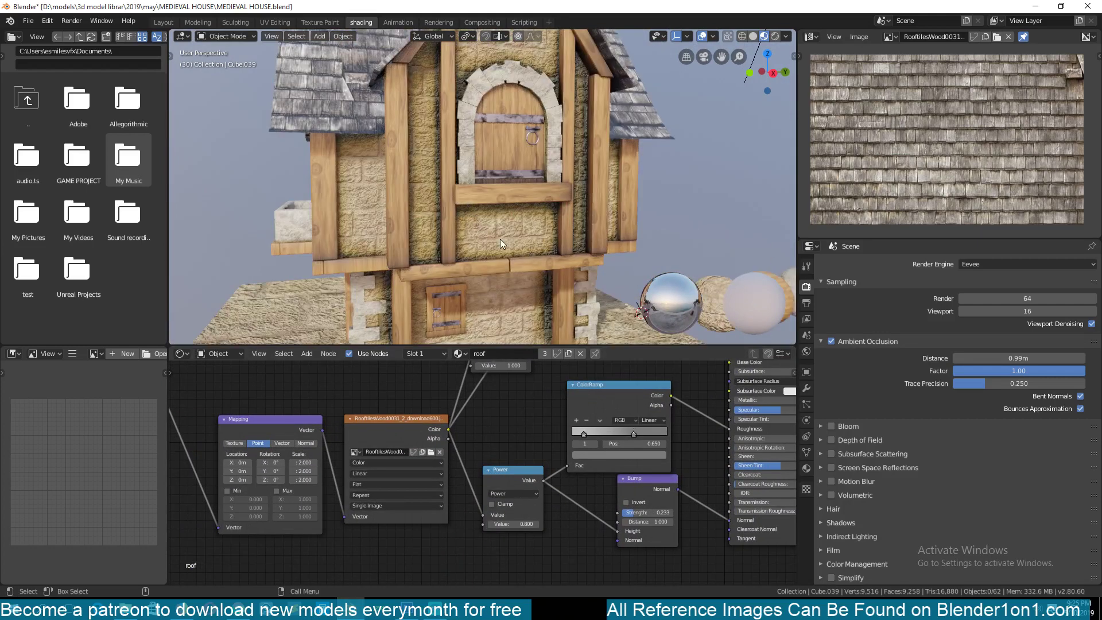
- Select the stone walls and reposition the brick.jpg texture node slightly nearer the ColorRamp in the rocks material
{"action": "left_click", "coordinate": [502, 240]}
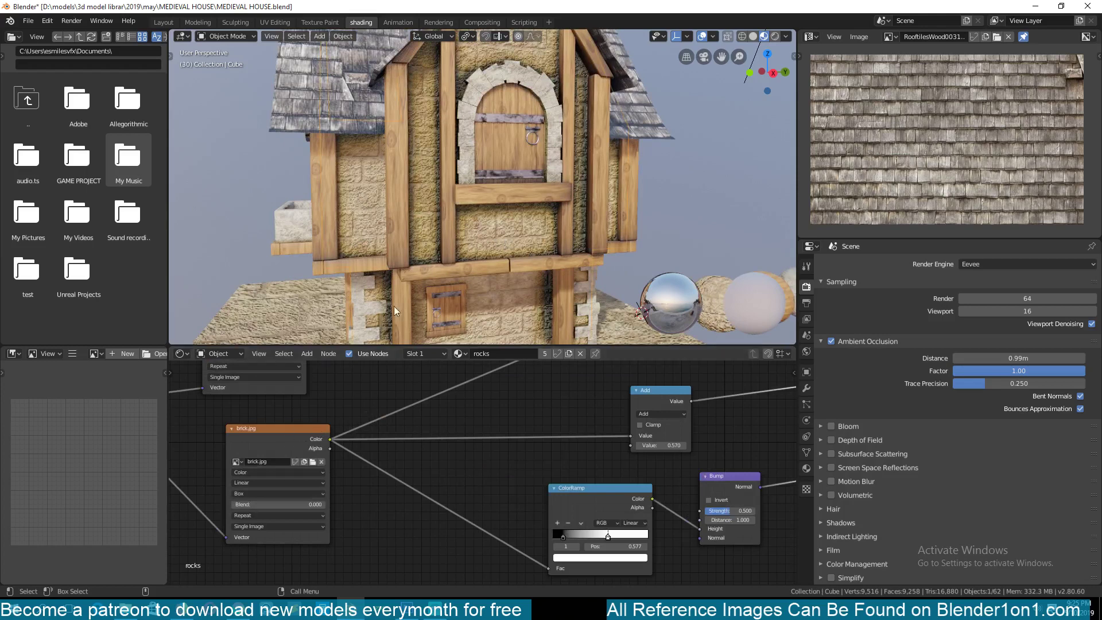
{"action": "middle_click_drag", "start_coordinate": [449, 466], "coordinate": [366, 428]}
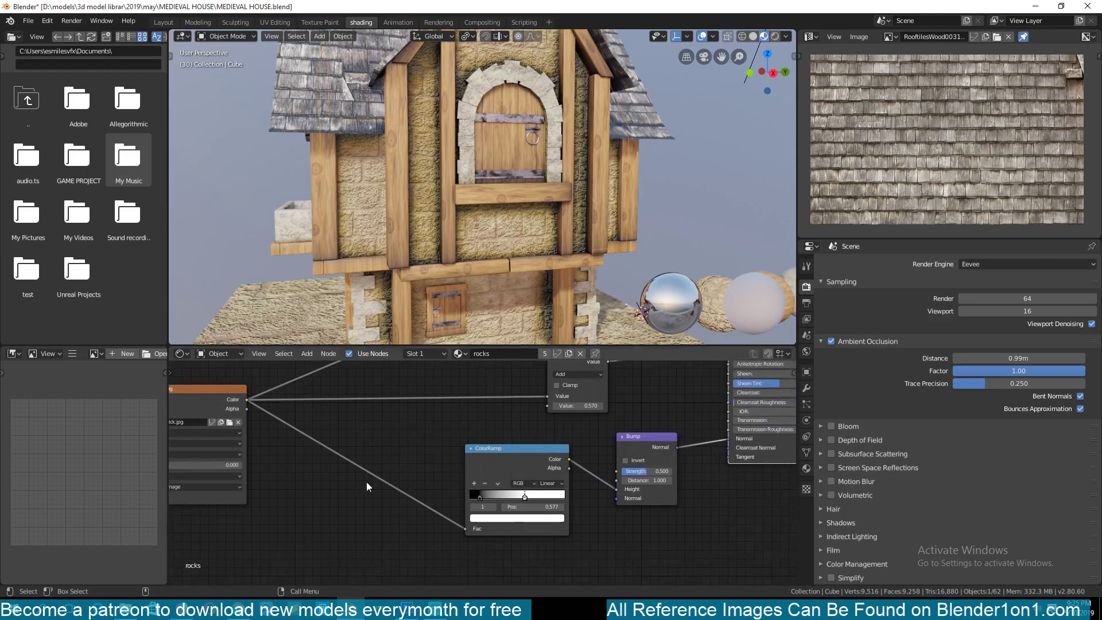
{"action": "left_click_drag", "start_coordinate": [238, 401], "coordinate": [261, 408]}
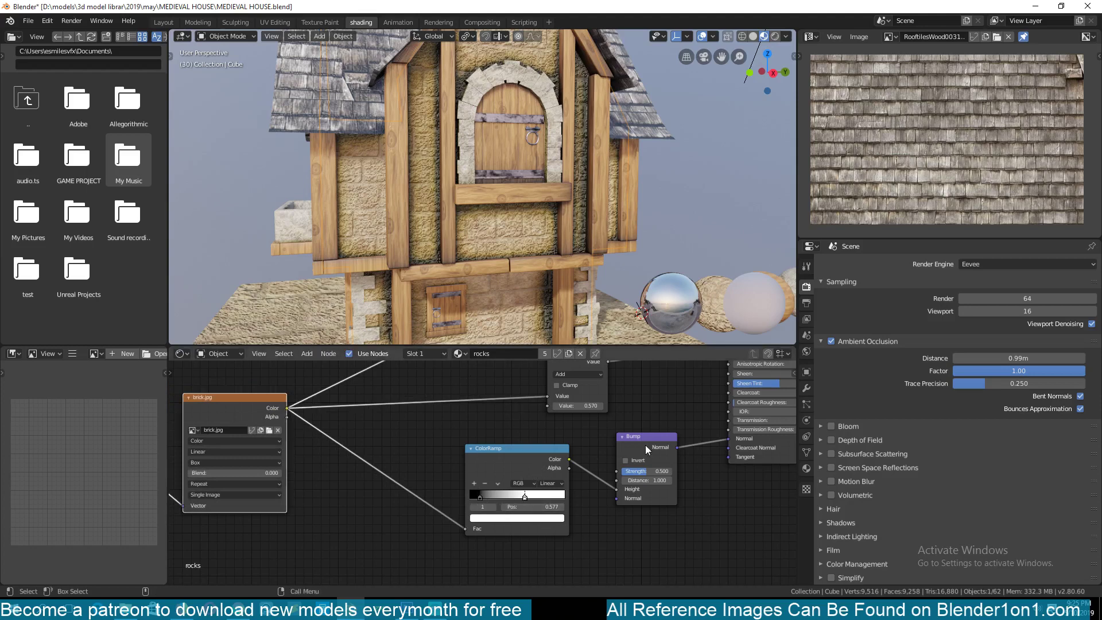
- Preview the Bump node's output on the walls, then restore the Principled BSDF output
{"action": "left_click_drag", "start_coordinate": [657, 445], "coordinate": [731, 402]}
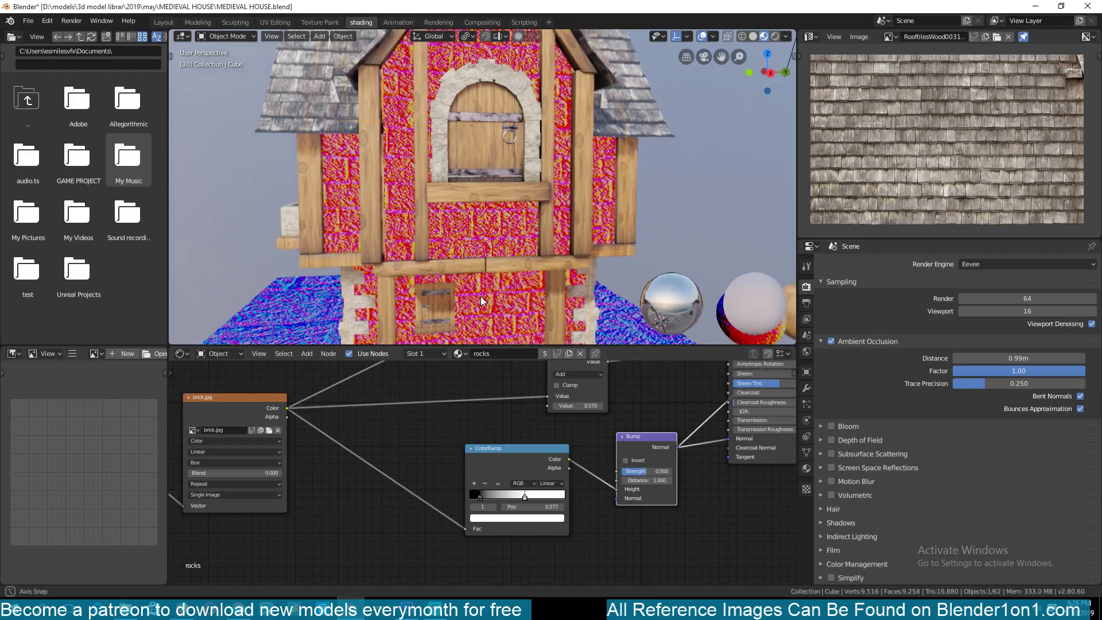
{"action": "middle_click_drag", "start_coordinate": [562, 415], "coordinate": [382, 488]}
{"action": "middle_click_drag", "start_coordinate": [581, 514], "coordinate": [578, 581]}
{"action": "left_click", "coordinate": [601, 389], "text": "ctrl+shift"}
{"action": "scroll", "coordinate": [531, 260], "scroll_direction": "down", "scroll_amount": 3}
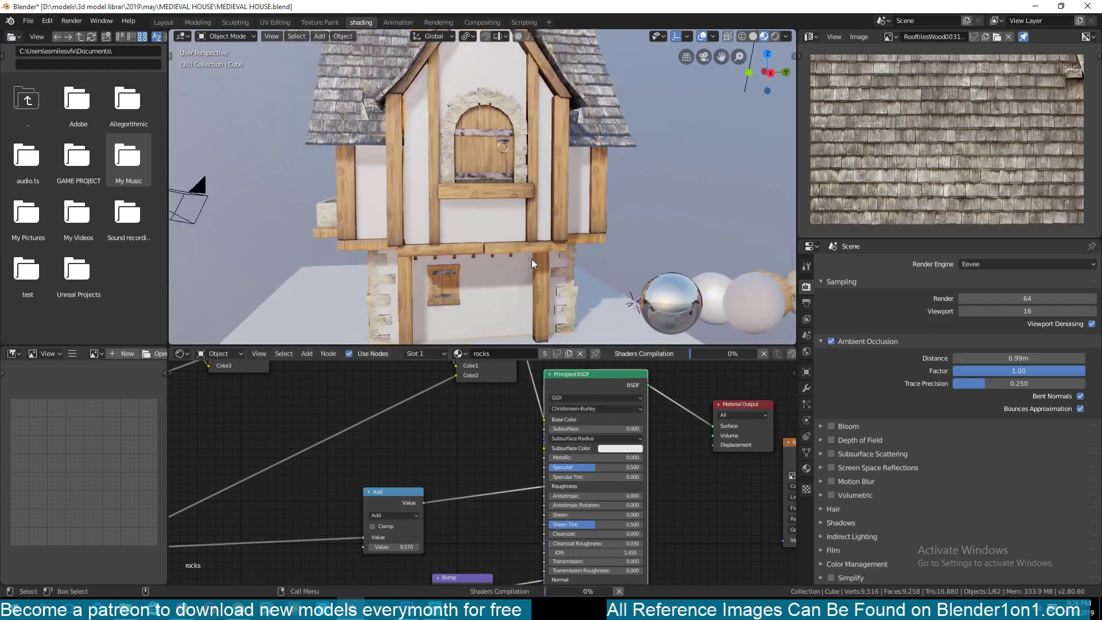
- Check the finished walls from several sides and save the MEDIEVAL HOUSE.blend file
{"action": "middle_click_drag", "start_coordinate": [525, 263], "coordinate": [484, 262]}
{"action": "scroll", "coordinate": [484, 262], "scroll_direction": "up", "scroll_amount": 3}
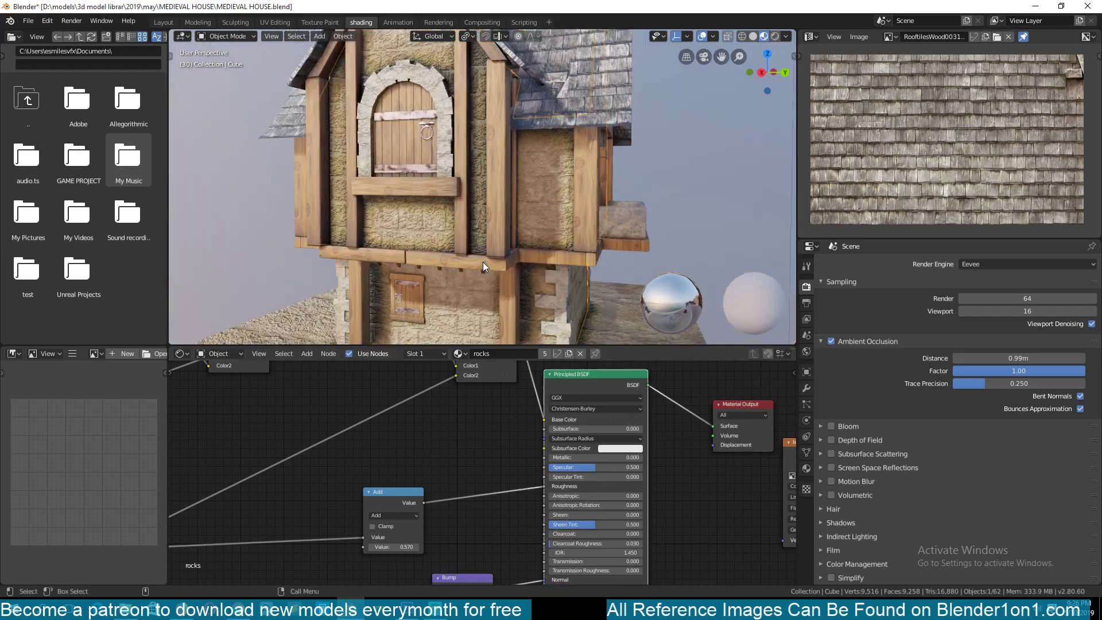
{"action": "scroll", "coordinate": [484, 262], "scroll_direction": "down", "scroll_amount": 3}
{"action": "middle_click_drag", "start_coordinate": [497, 265], "coordinate": [586, 276]}
{"action": "key", "text": "ctrl+s"}
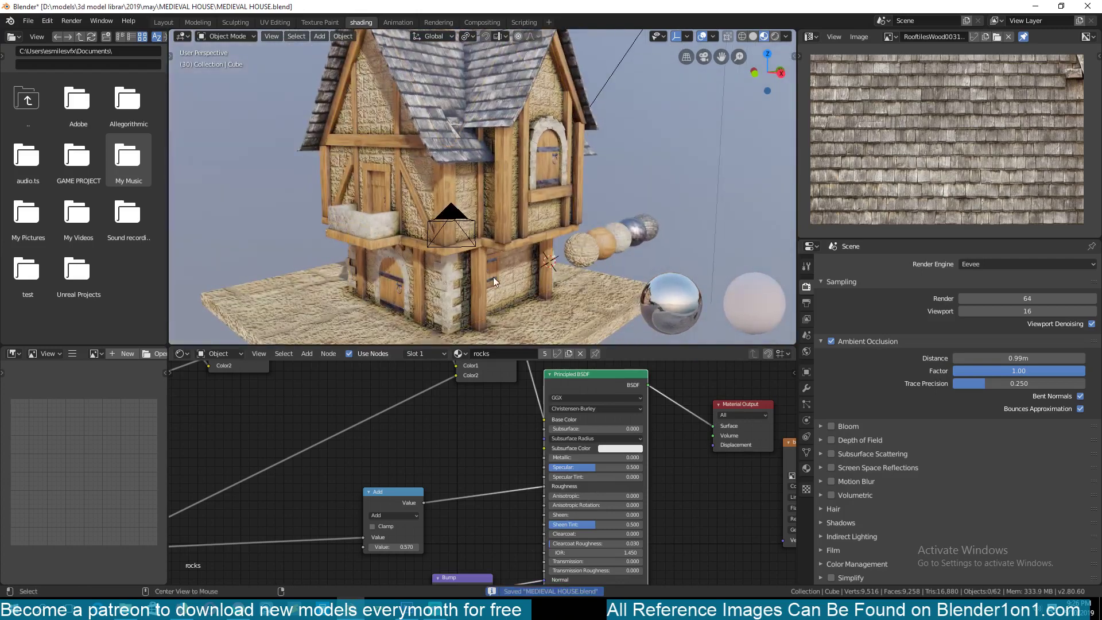
- Inspect the gable walls, wooden beams and the darkened creases where they meet, from all around and up close
{"action": "middle_click_drag", "start_coordinate": [494, 277], "coordinate": [506, 166]}
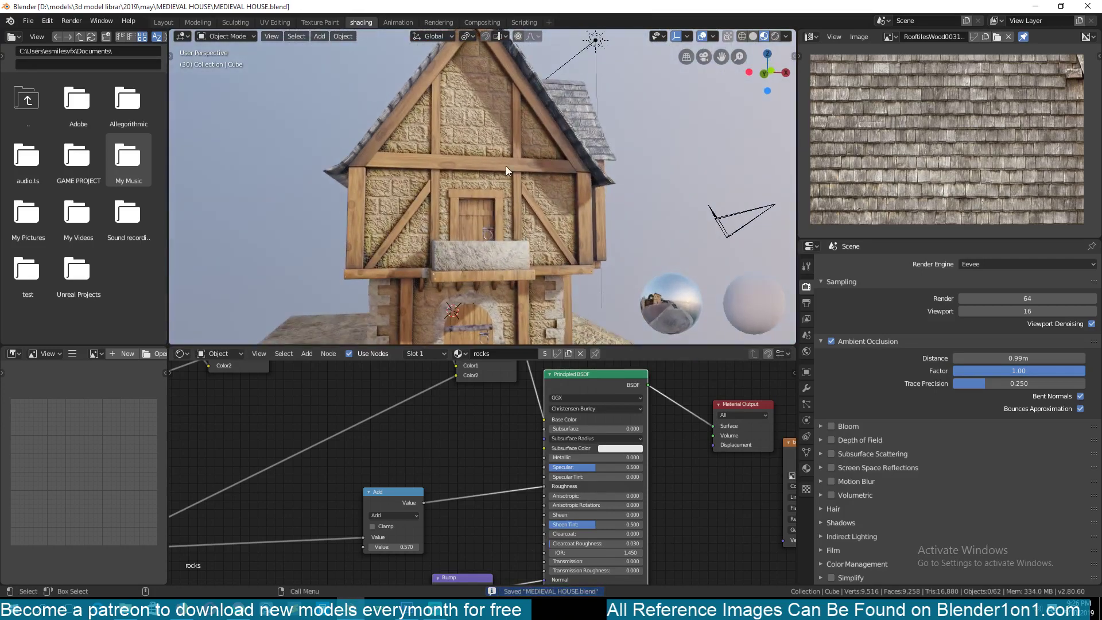
{"action": "middle_click_drag", "start_coordinate": [476, 50], "coordinate": [329, 184]}
{"action": "middle_click_drag", "start_coordinate": [494, 191], "coordinate": [433, 216]}
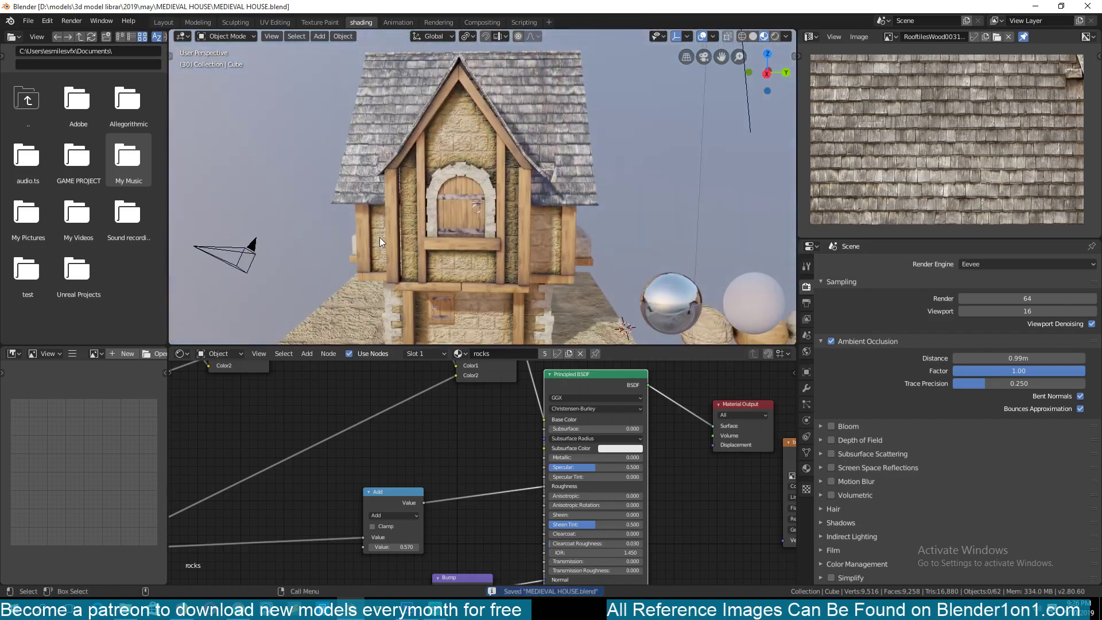
{"action": "middle_click_drag", "start_coordinate": [398, 254], "coordinate": [428, 169]}
{"action": "scroll", "coordinate": [533, 260], "scroll_direction": "up", "scroll_amount": 5}
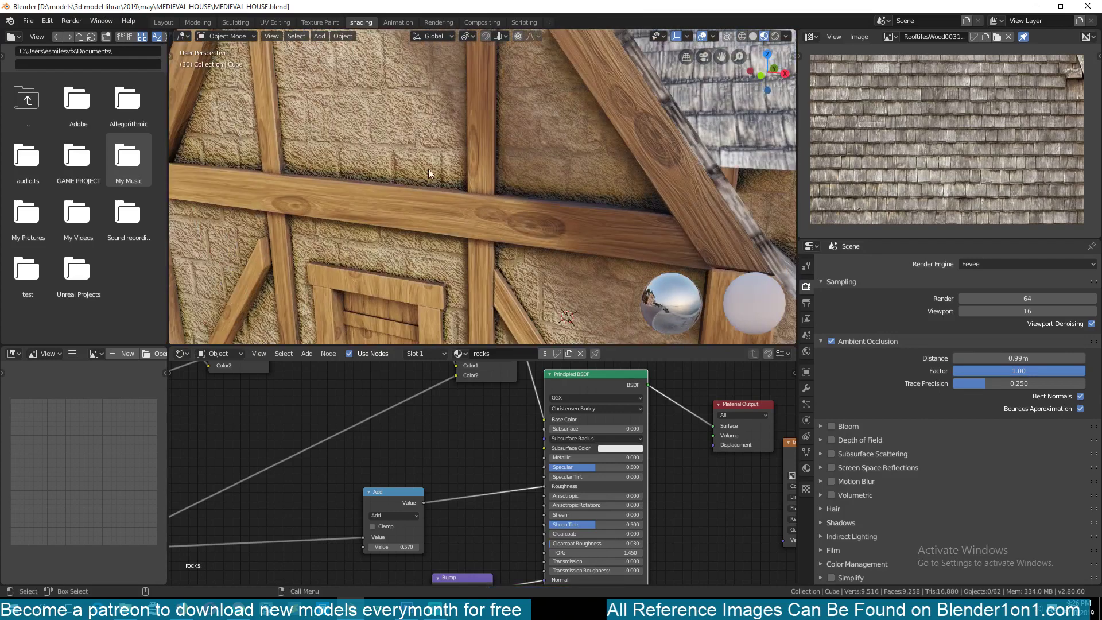
{"action": "scroll", "coordinate": [461, 232], "scroll_direction": "up", "scroll_amount": 2}
{"action": "middle_click_drag", "start_coordinate": [462, 236], "coordinate": [394, 233]}
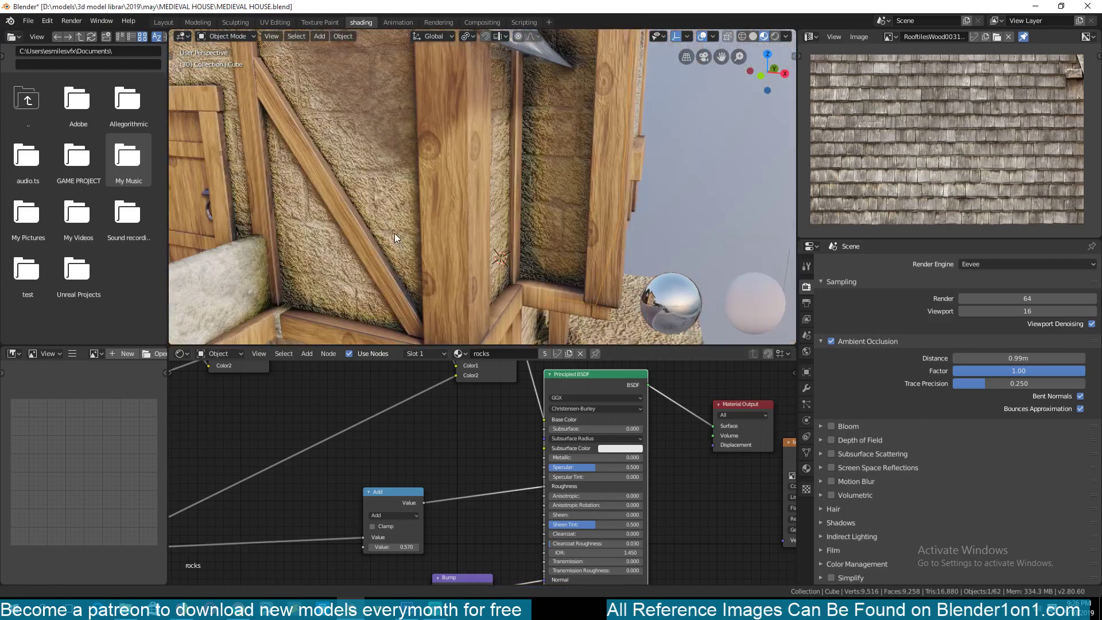
- Move the vertical corner post away from the house to check how the ambient-occlusion creases respond, then put it back
{"action": "left_click", "coordinate": [453, 259]}
{"action": "scroll", "coordinate": [454, 257], "scroll_direction": "down", "scroll_amount": 5}
{"action": "middle_click_drag", "start_coordinate": [480, 247], "coordinate": [480, 209]}
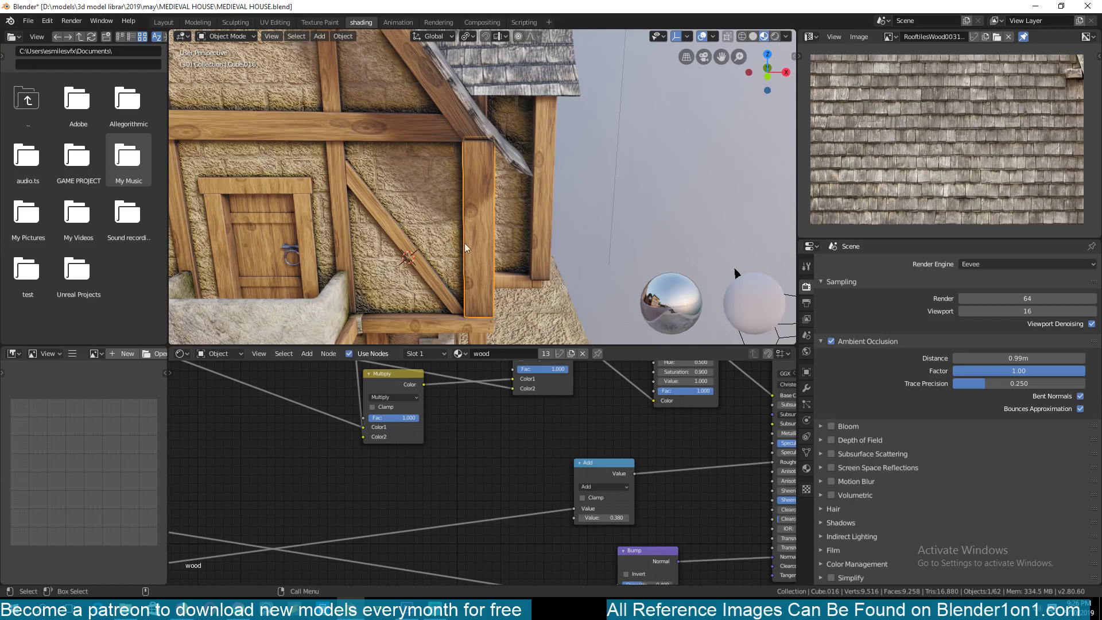
{"action": "middle_click_drag", "start_coordinate": [465, 244], "coordinate": [446, 263]}
{"action": "scroll", "coordinate": [446, 263], "scroll_direction": "up", "scroll_amount": 6}
{"action": "scroll", "coordinate": [436, 202], "scroll_direction": "down", "scroll_amount": 4}
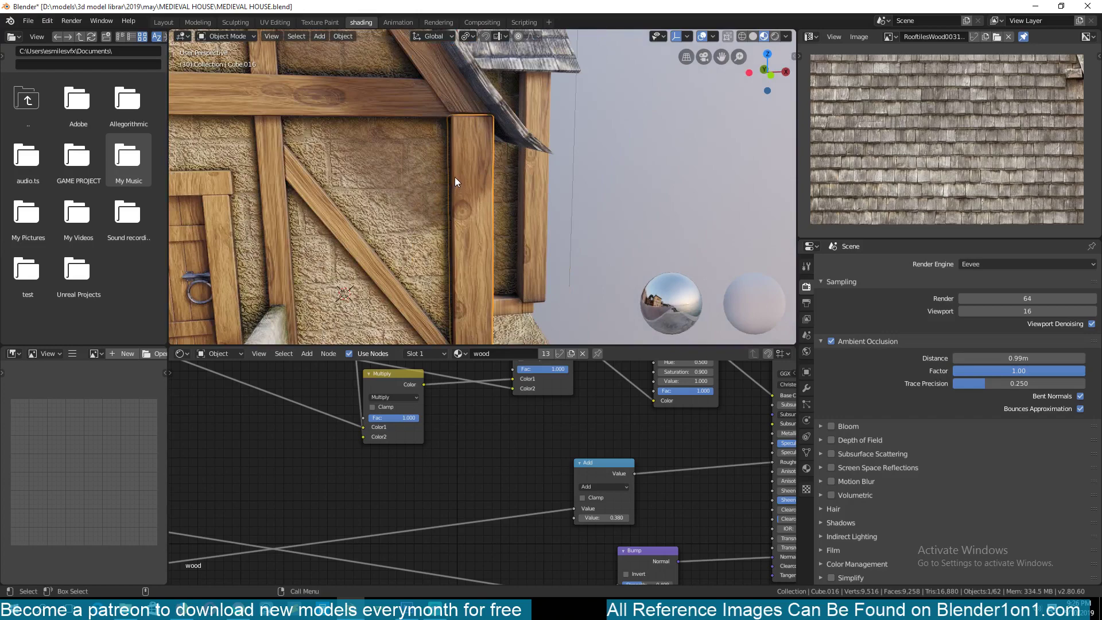
{"action": "key", "text": "g"}
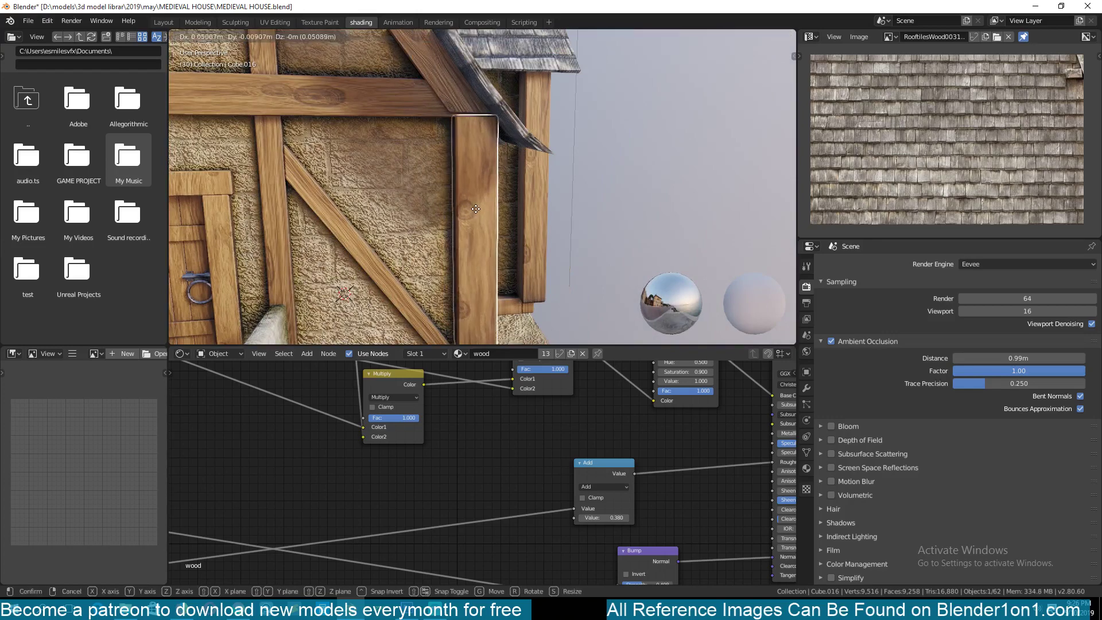
{"action": "left_click", "coordinate": [616, 210]}
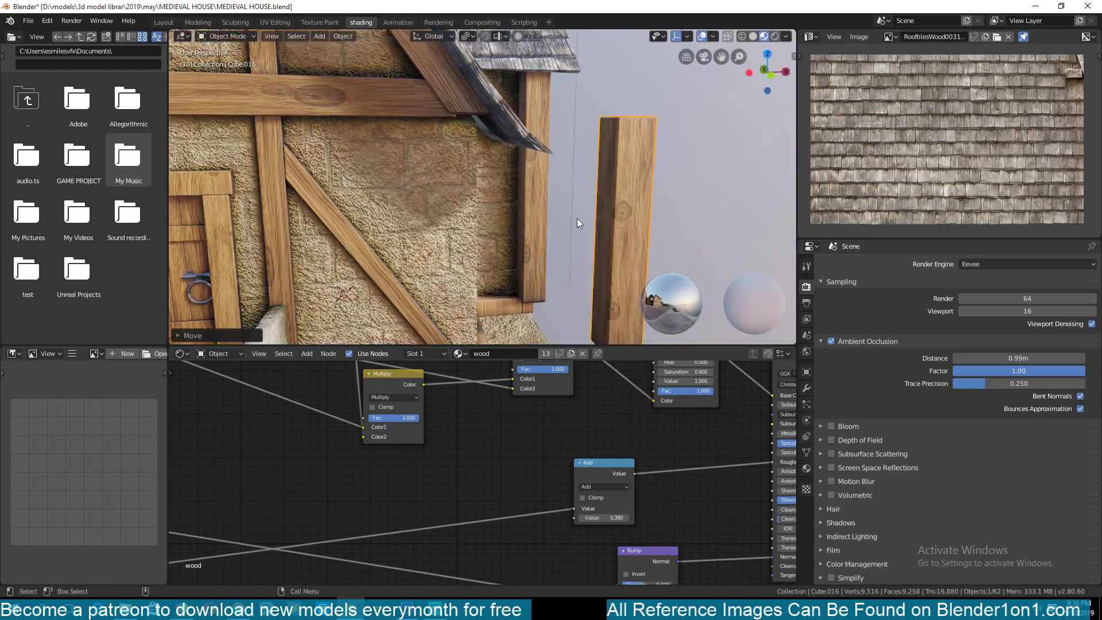
{"action": "middle_click_drag", "start_coordinate": [577, 218], "coordinate": [467, 230]}
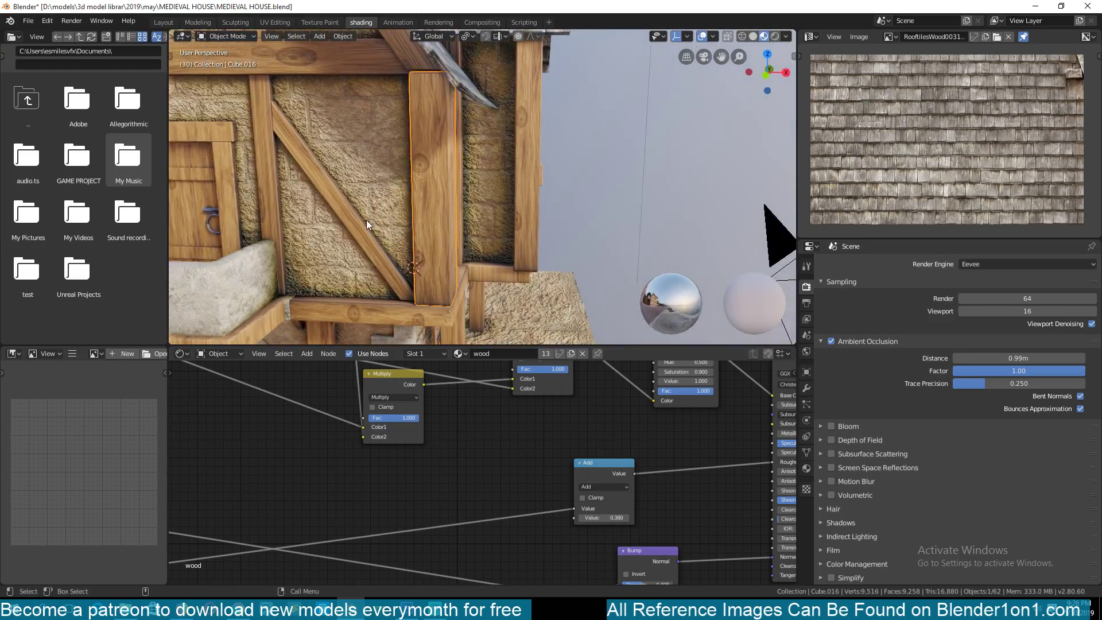
- Move the diagonal brace beside the corner post upward along the Z axis, and clear the selection
{"action": "middle_click_drag", "start_coordinate": [367, 219], "coordinate": [412, 212]}
{"action": "left_click", "coordinate": [422, 210]}
{"action": "scroll", "coordinate": [430, 209], "scroll_direction": "up", "scroll_amount": 3}
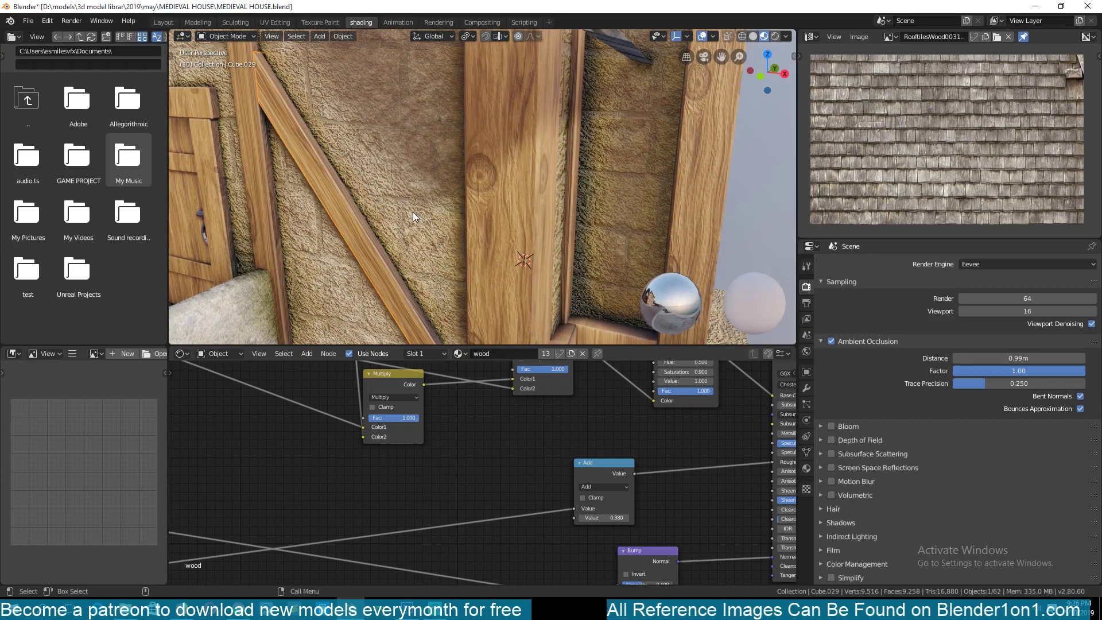
{"action": "scroll", "coordinate": [353, 272], "scroll_direction": "down", "scroll_amount": 2}
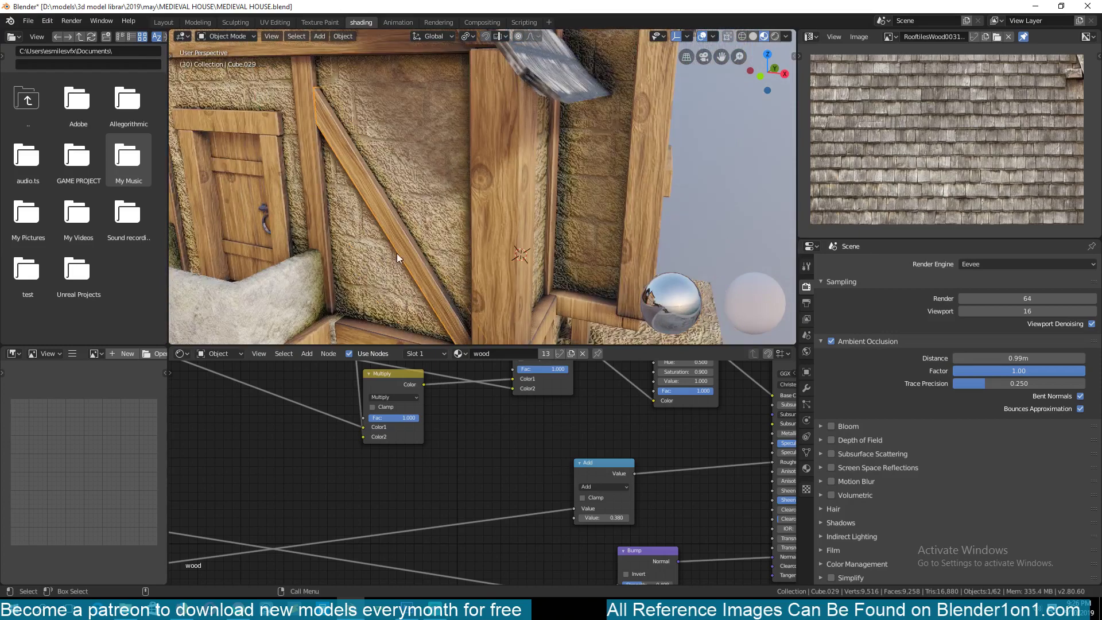
{"action": "key", "text": "g"}
{"action": "right_click", "coordinate": [409, 222]}
{"action": "key", "text": "g"}
{"action": "key", "text": "z"}
{"action": "left_click", "coordinate": [424, 174]}
{"action": "key", "text": "alt+a"}
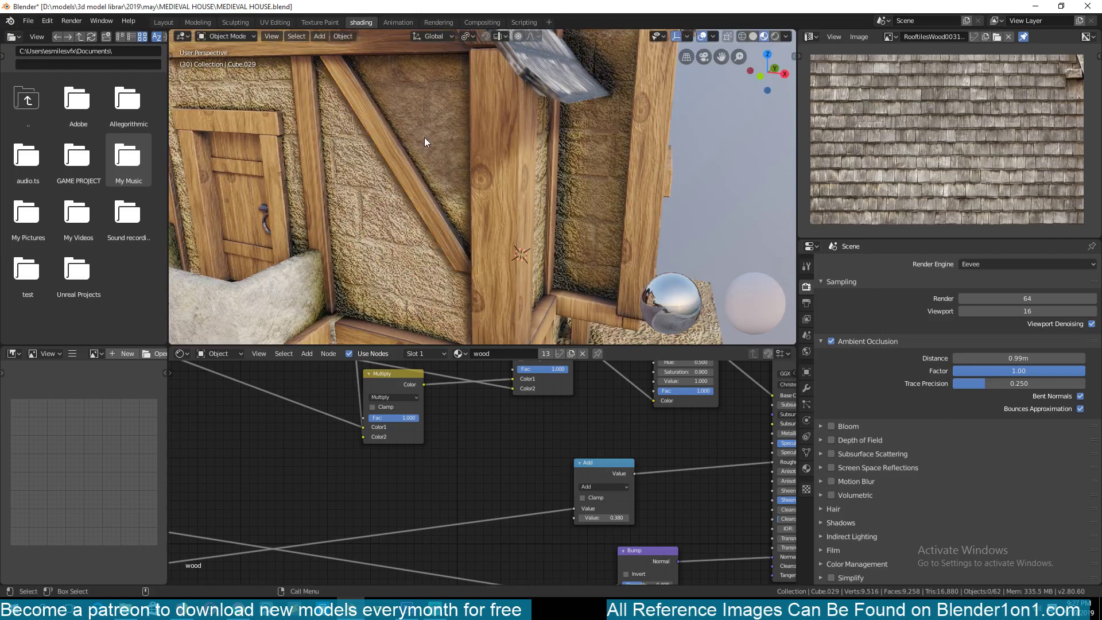
- Lower the diagonal brace along the Z axis back to the foot of the corner post, and deselect it
{"action": "left_click", "coordinate": [401, 158]}
{"action": "key", "text": "g"}
{"action": "key", "text": "z"}
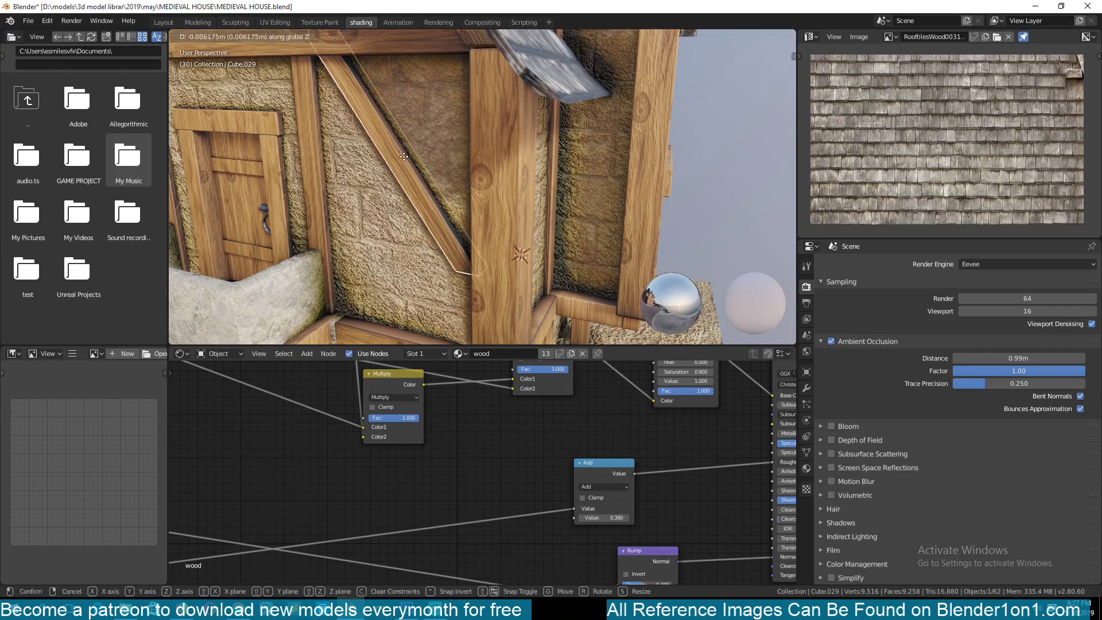
{"action": "left_click", "coordinate": [406, 226]}
{"action": "scroll", "coordinate": [406, 220], "scroll_direction": "down", "scroll_amount": 5}
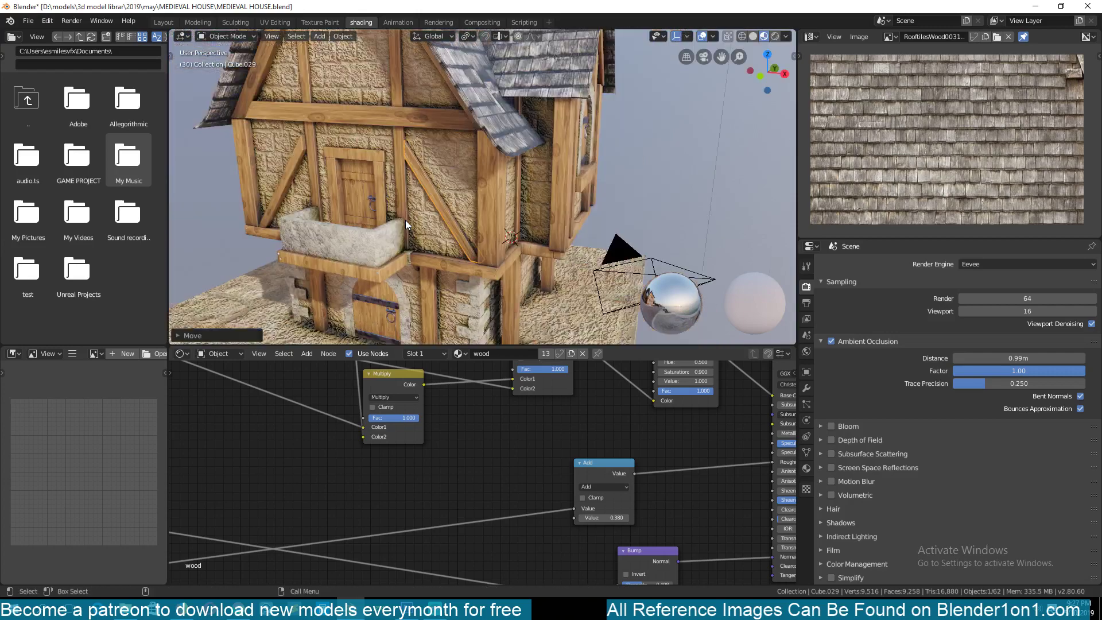
{"action": "key", "text": "alt+a"}
- Select the small ground-floor door under the overhang and frame it for a close look at its wood and metal
{"action": "mouse_move", "coordinate": [405, 220]}
{"action": "middle_mouse_down"}
{"action": "mouse_move", "coordinate": [436, 234]}
{"action": "mouse_move", "coordinate": [494, 234]}
{"action": "mouse_move", "coordinate": [489, 212]}
{"action": "mouse_move", "coordinate": [395, 214]}
{"action": "middle_mouse_up"}
{"action": "scroll", "coordinate": [474, 233], "scroll_direction": "down", "scroll_amount": 1}
{"action": "scroll", "coordinate": [495, 235], "scroll_direction": "up", "scroll_amount": 4}
{"action": "scroll", "coordinate": [489, 211], "scroll_direction": "down", "scroll_amount": 6}
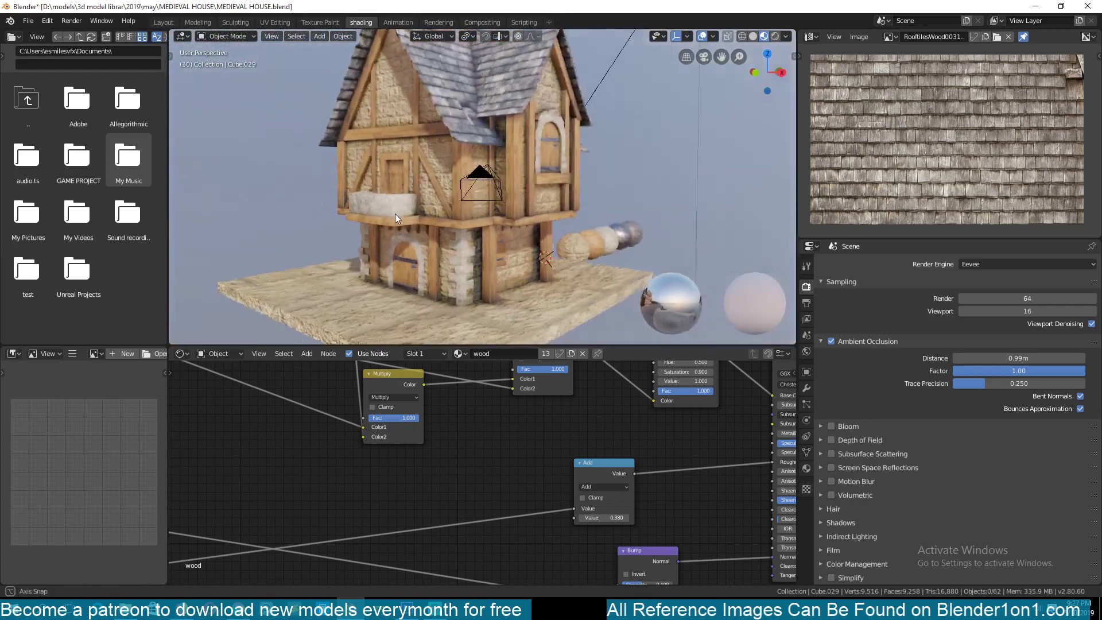
{"action": "scroll", "coordinate": [391, 217], "scroll_direction": "up", "scroll_amount": 5}
{"action": "left_click", "coordinate": [497, 296]}
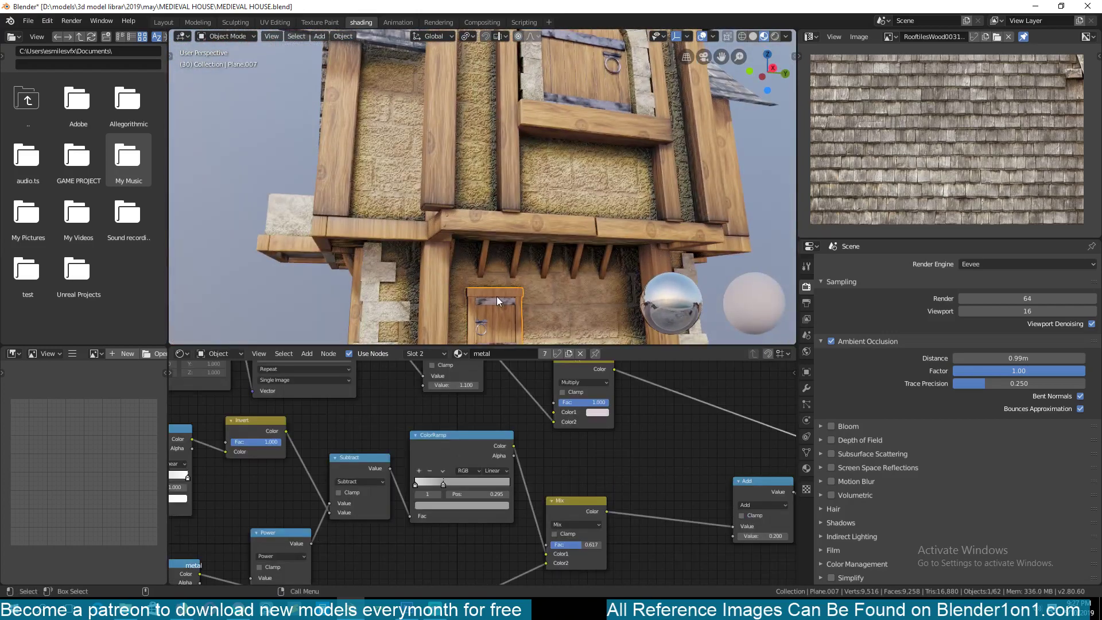
{"action": "key", "text": "KP_Decimal"}
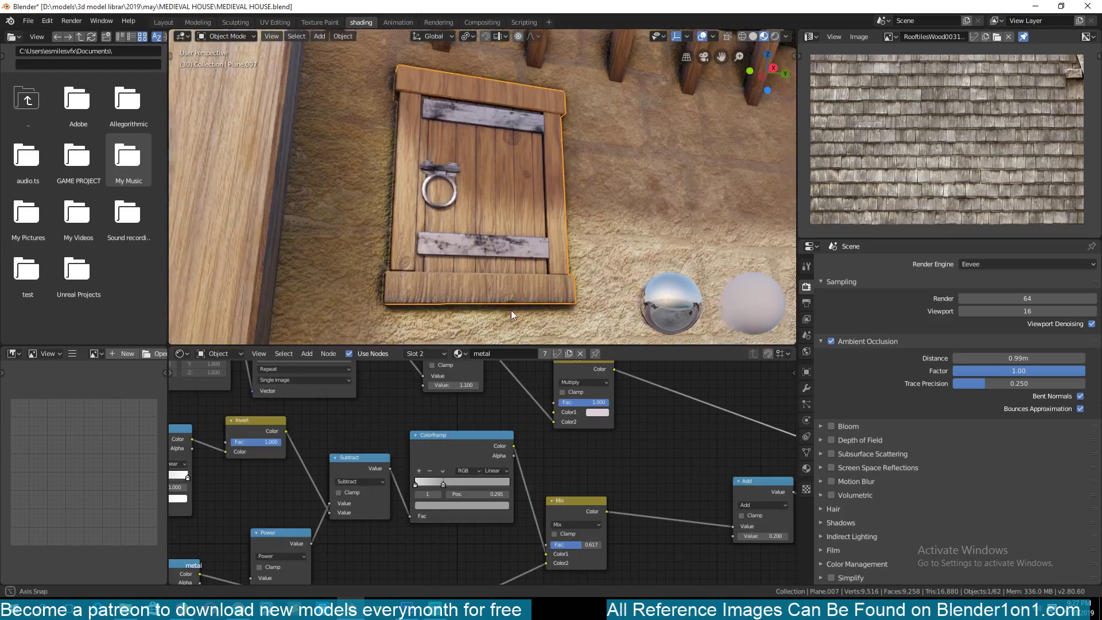
- Try moving the small ground-floor door away from the wall to check the ambient-occlusion shading, and cancel the move
{"action": "scroll", "coordinate": [510, 308], "scroll_direction": "down", "scroll_amount": 4}
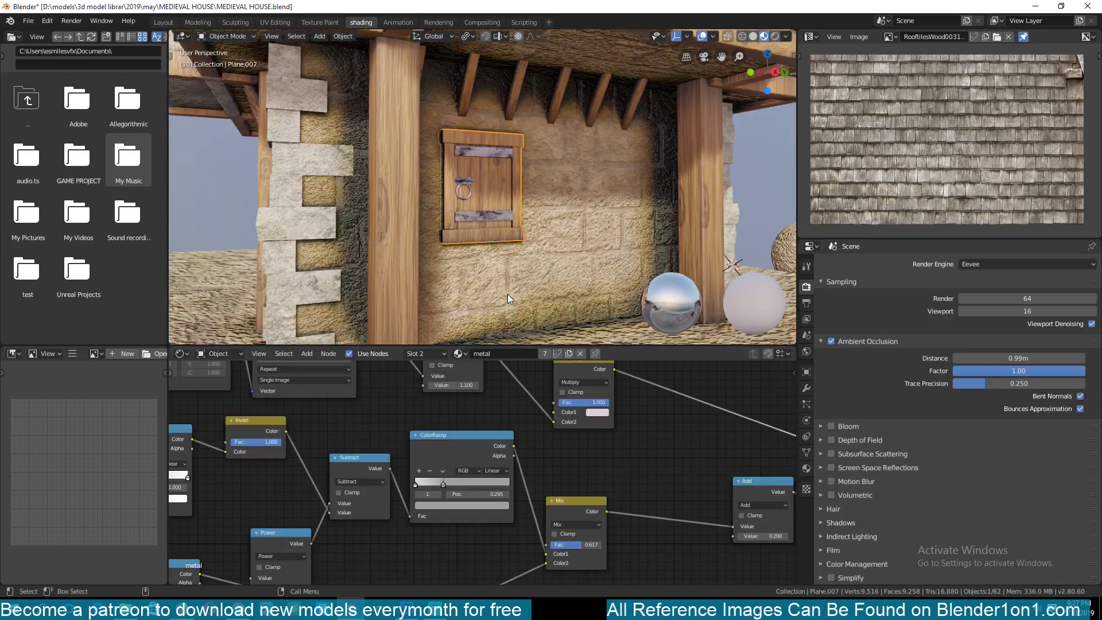
{"action": "scroll", "coordinate": [477, 178], "scroll_direction": "up", "scroll_amount": 1}
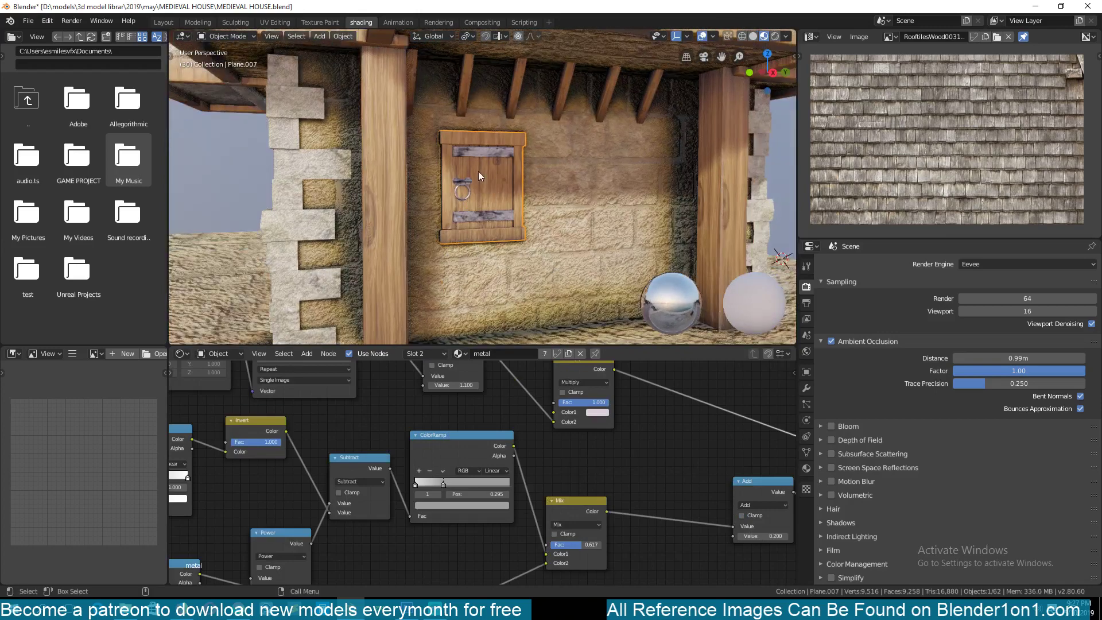
{"action": "key", "text": "g"}
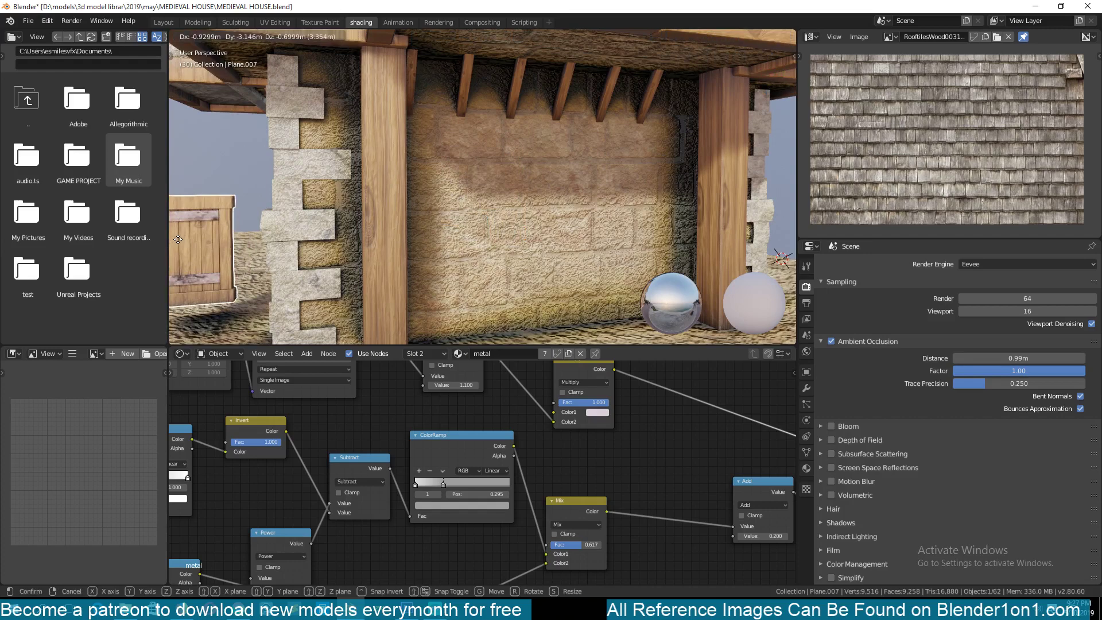
{"action": "key", "text": "Escape"}
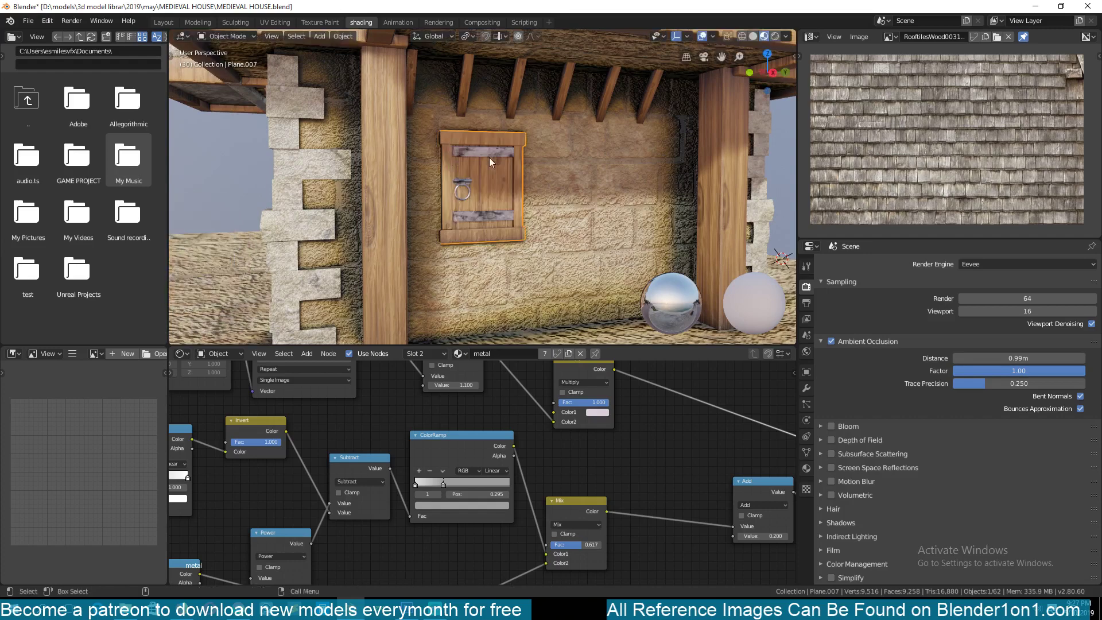
- Hide the wooden corner post beside the small door to compare the wall's ambient-occlusion creases, unhide it, and clear the selection
{"action": "left_click", "coordinate": [364, 205]}
{"action": "scroll", "coordinate": [364, 205], "scroll_direction": "down", "scroll_amount": 3}
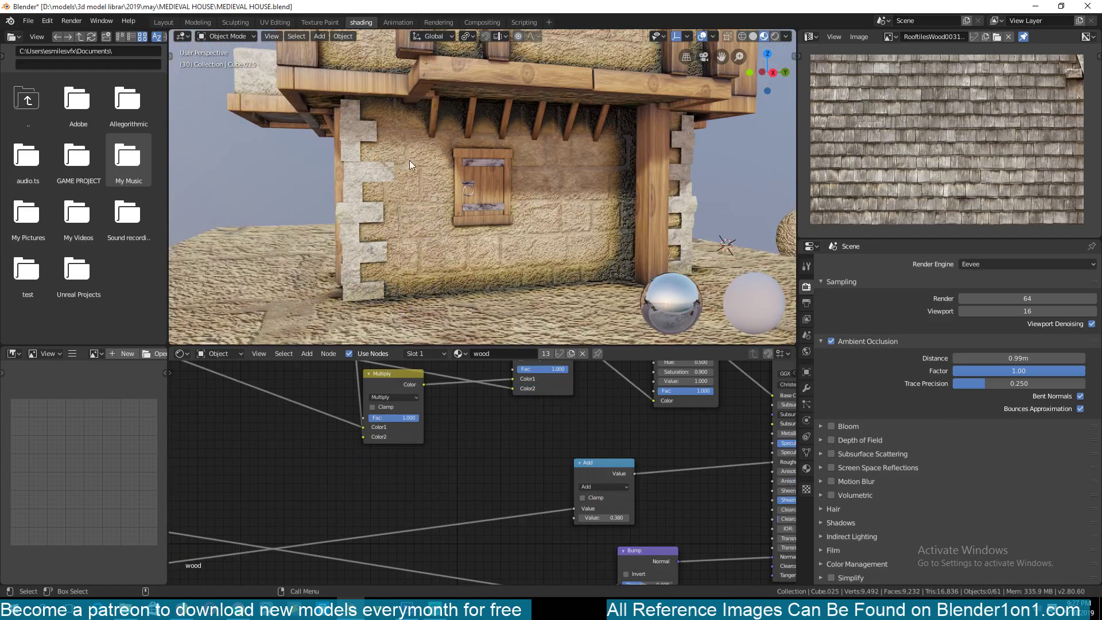
{"action": "key", "text": "alt+h"}
{"action": "key", "text": "alt+a"}
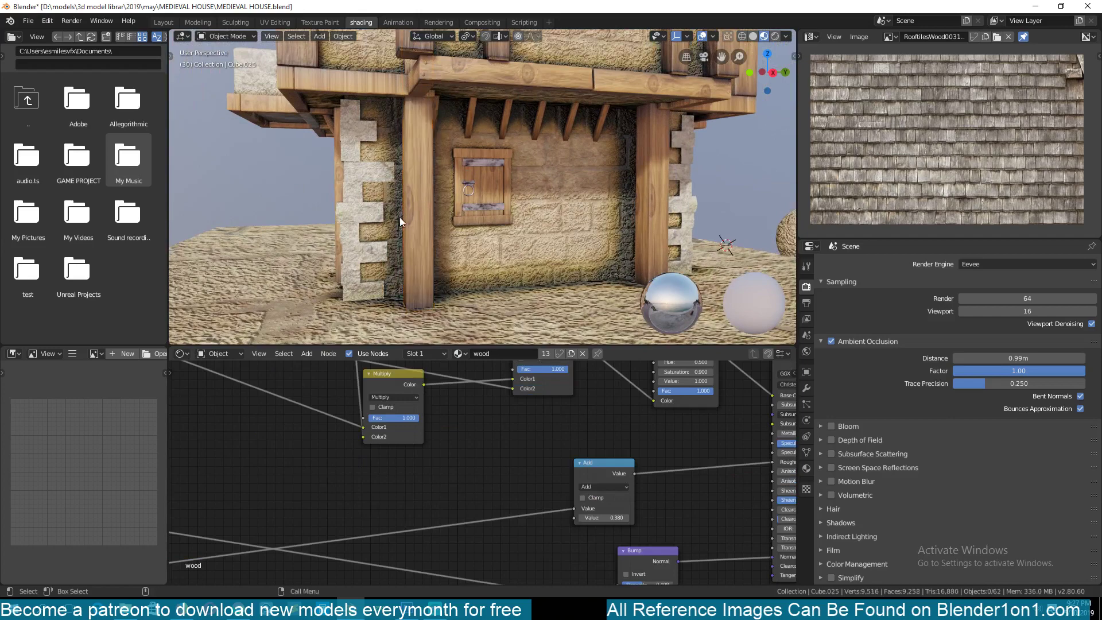
- Save the MEDIEVAL HOUSE blend file
{"action": "scroll", "coordinate": [400, 217], "scroll_direction": "down", "scroll_amount": 4}
{"action": "middle_click_drag", "start_coordinate": [399, 218], "coordinate": [483, 213]}
{"action": "key", "text": "ctrl+s"}
- Move the stone arch around the ground-floor door by about -0.04 m along the Y axis, and deselect it
{"action": "scroll", "coordinate": [532, 229], "scroll_direction": "up", "scroll_amount": 5}
{"action": "scroll", "coordinate": [522, 235], "scroll_direction": "up", "scroll_amount": 3}
{"action": "left_click", "coordinate": [522, 235]}
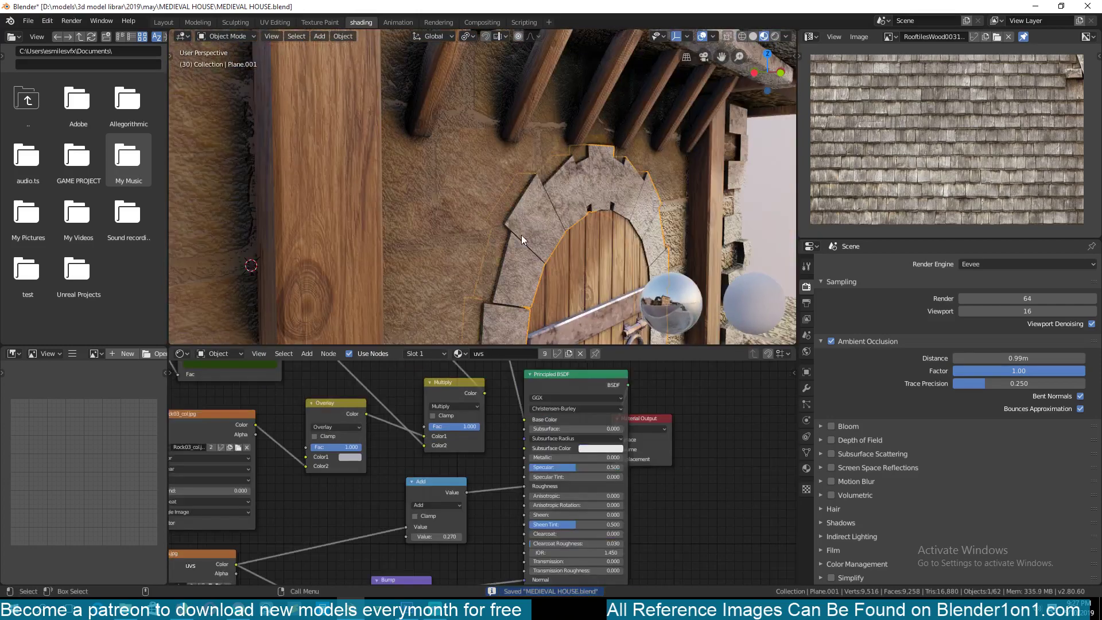
{"action": "key", "text": "g"}
{"action": "key", "text": "y"}
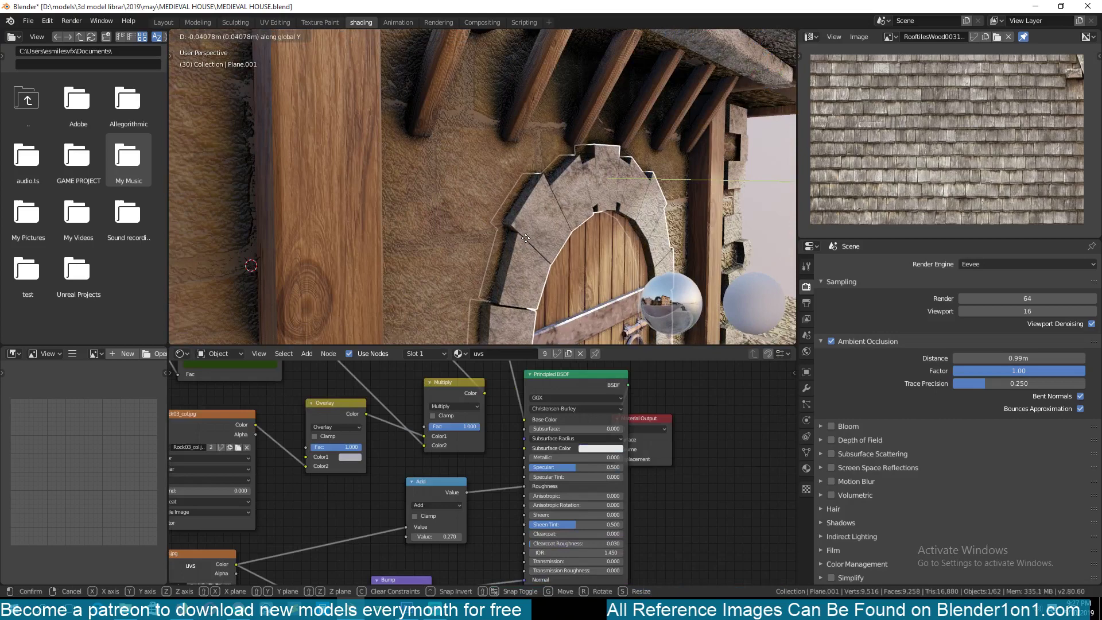
{"action": "left_click", "coordinate": [524, 237]}
{"action": "key", "text": "alt+a"}
- Review the whole textured house from several sides and save the file with the adjusted door arch
{"action": "scroll", "coordinate": [525, 238], "scroll_direction": "down", "scroll_amount": 5}
{"action": "middle_click_drag", "start_coordinate": [525, 237], "coordinate": [371, 193]}
{"action": "scroll", "coordinate": [440, 236], "scroll_direction": "down", "scroll_amount": 5}
{"action": "key", "text": "ctrl+s"}
{"action": "scroll", "coordinate": [364, 169], "scroll_direction": "down", "scroll_amount": 3}
{"action": "middle_click_drag", "start_coordinate": [419, 223], "coordinate": [511, 218]}
{"action": "scroll", "coordinate": [533, 220], "scroll_direction": "up", "scroll_amount": 8}
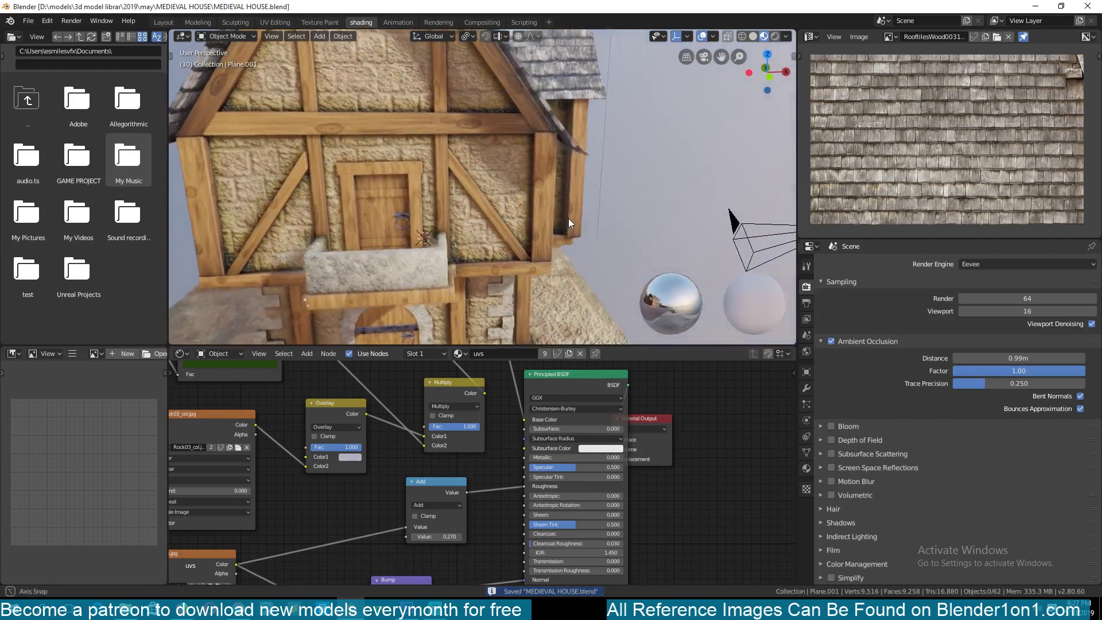
{"action": "scroll", "coordinate": [582, 212], "scroll_direction": "down", "scroll_amount": 4}
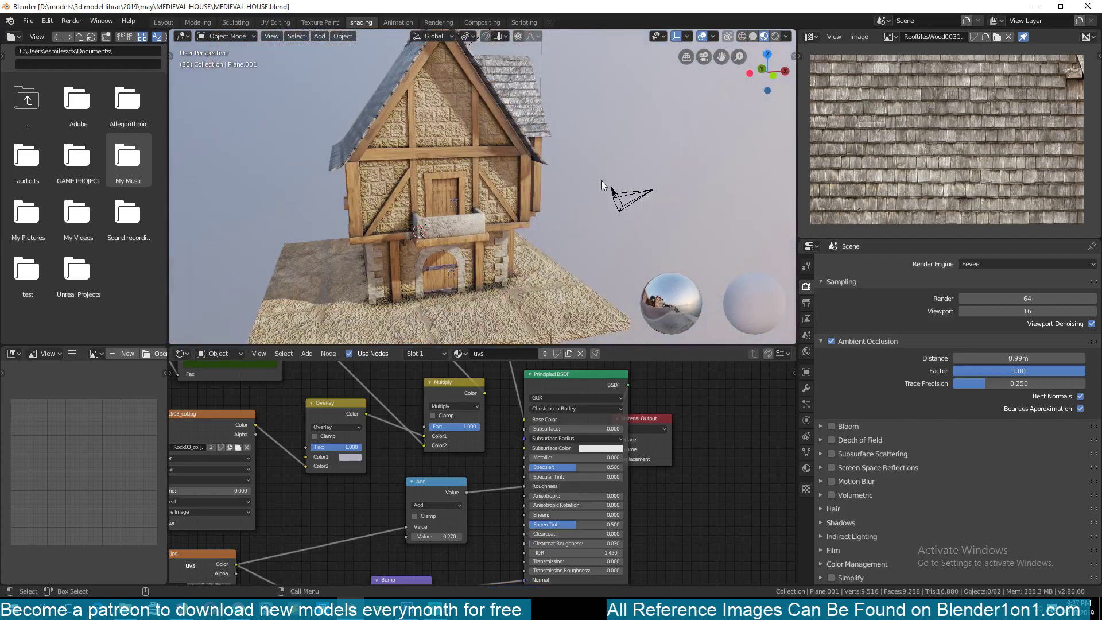
{"action": "middle_click_drag", "start_coordinate": [601, 180], "coordinate": [508, 204]}
{"action": "key", "text": "ctrl+s"}
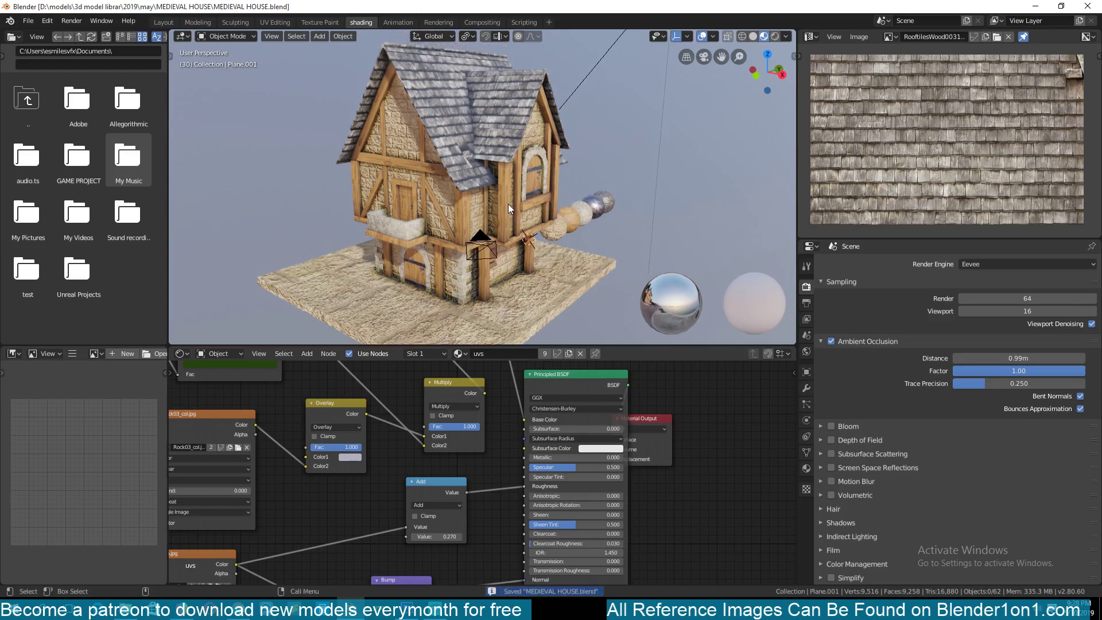